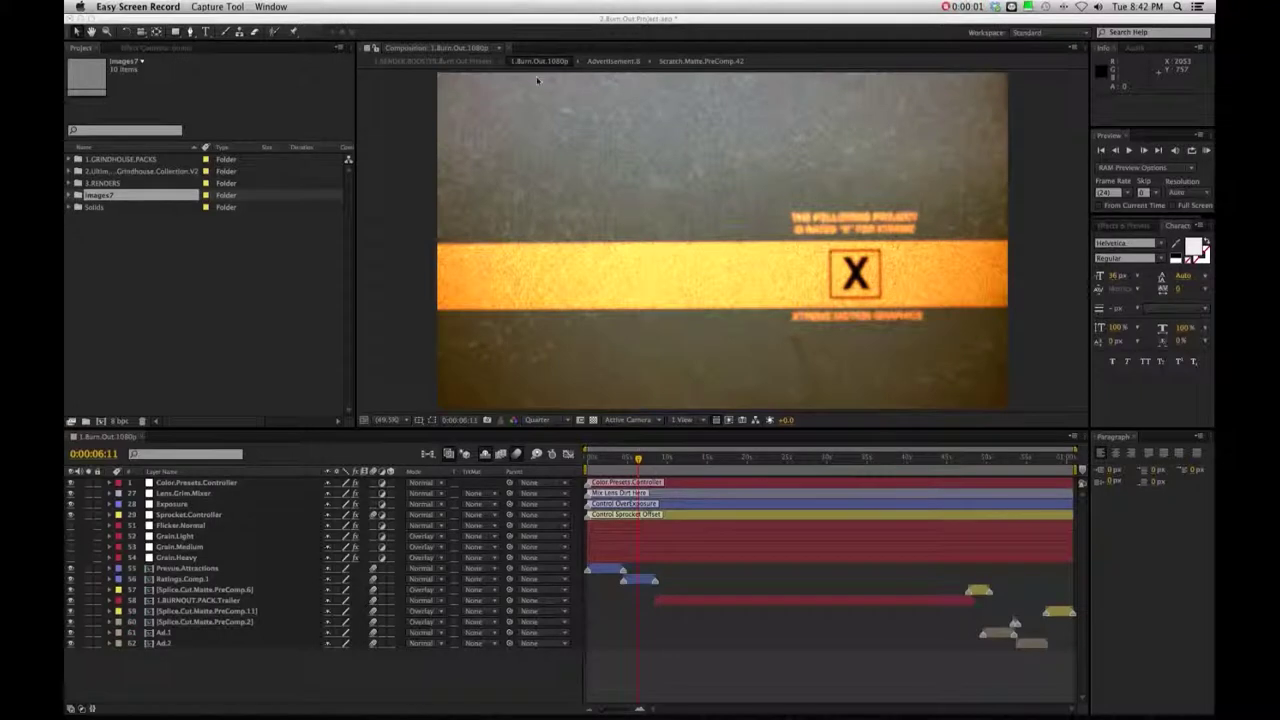
{"action": "left_click", "coordinate": [312, 229]}
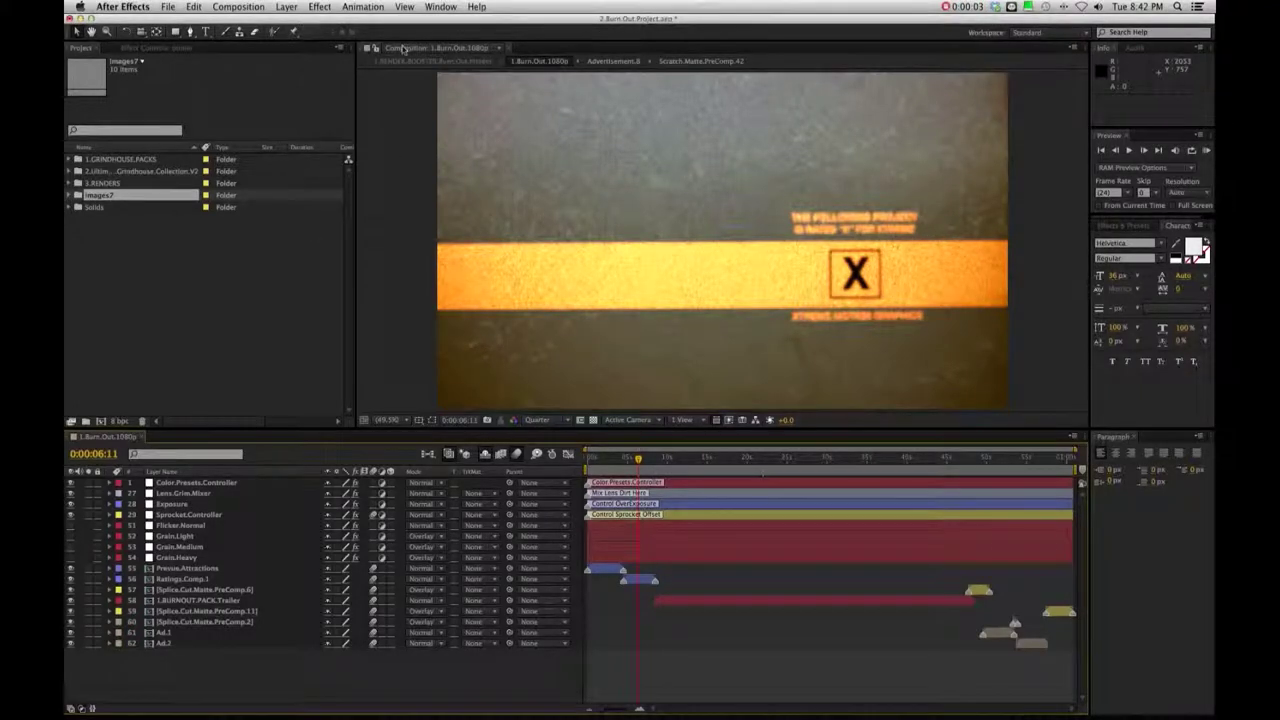
{"action": "left_click", "coordinate": [404, 7]}
{"action": "mouse_move", "coordinate": [416, 73]}
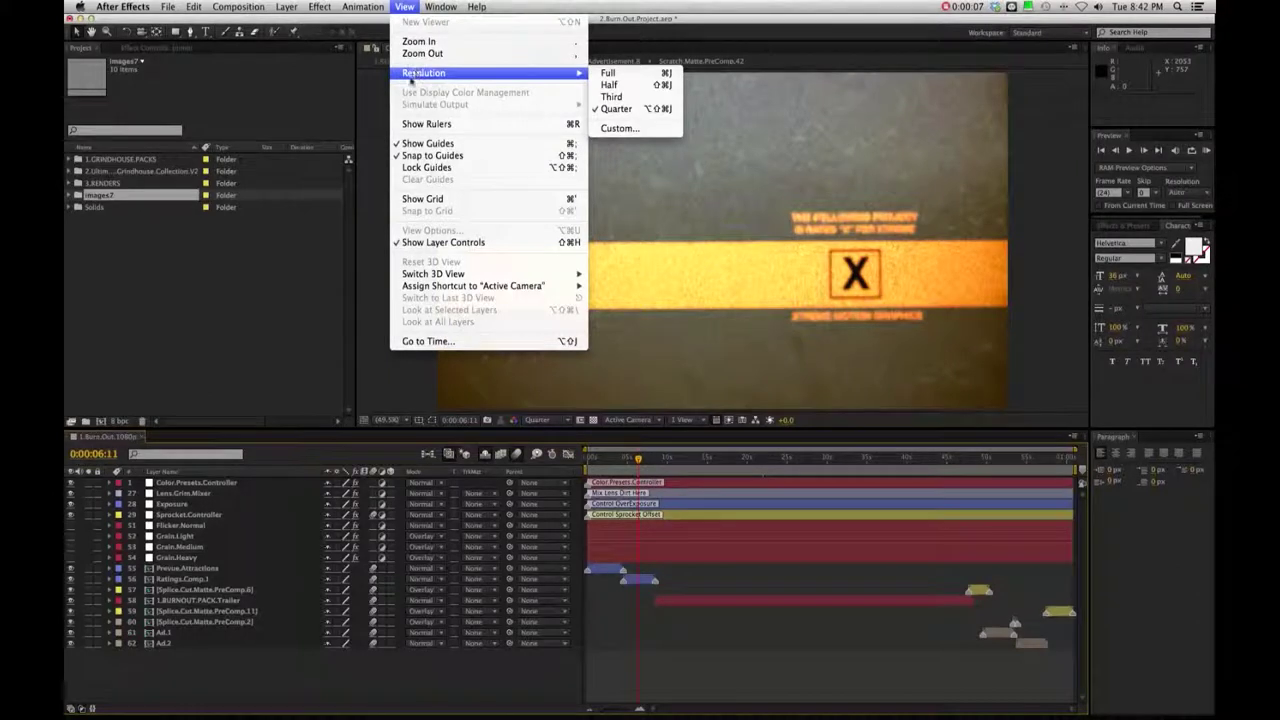
{"action": "left_click", "coordinate": [229, 240]}
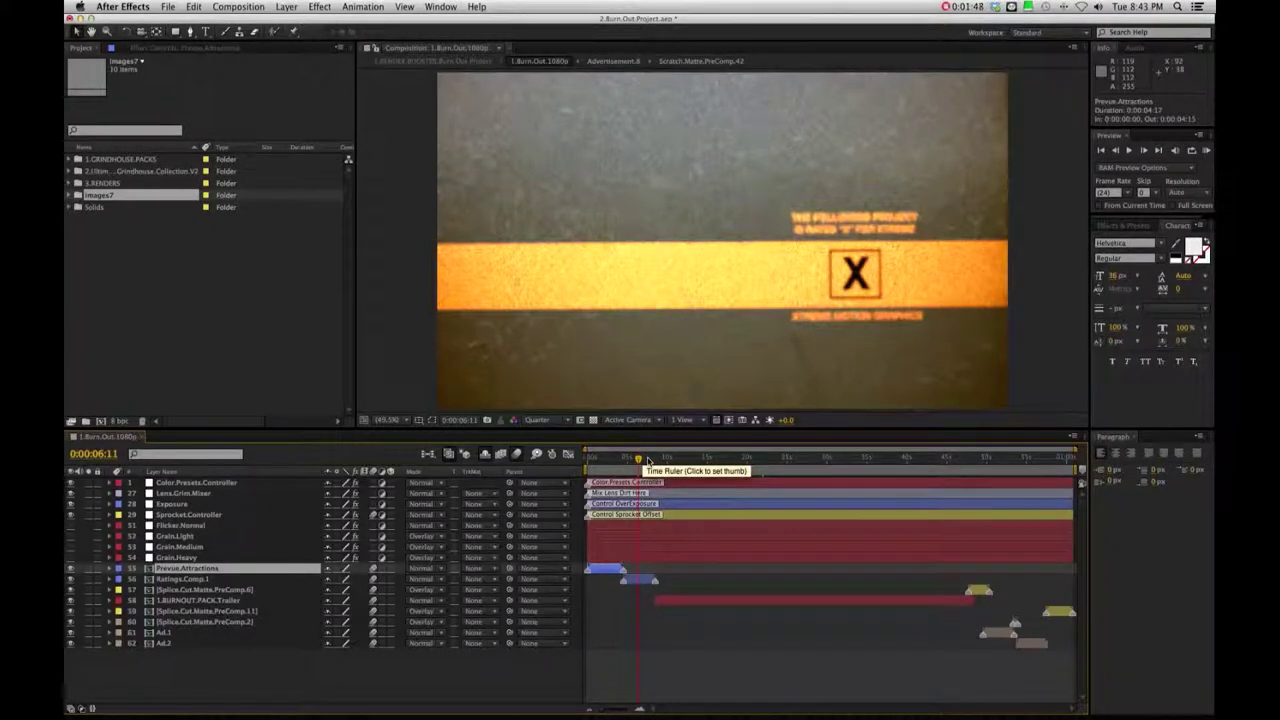
Step: Move the current time to 0:00:11:08 and open the 1.BURNOUT.PACK.Trailer precomp
{"action": "left_click_drag", "start_coordinate": [648, 461], "coordinate": [677, 459]}
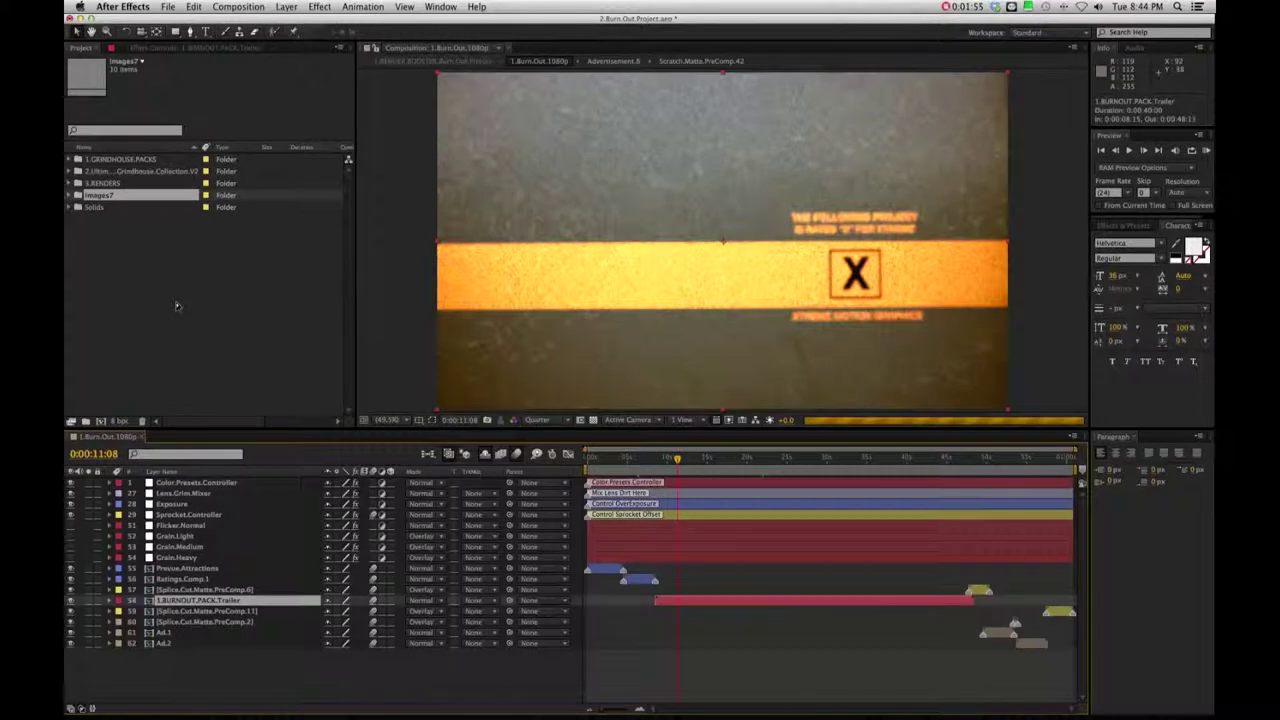
{"action": "double_click", "coordinate": [183, 600]}
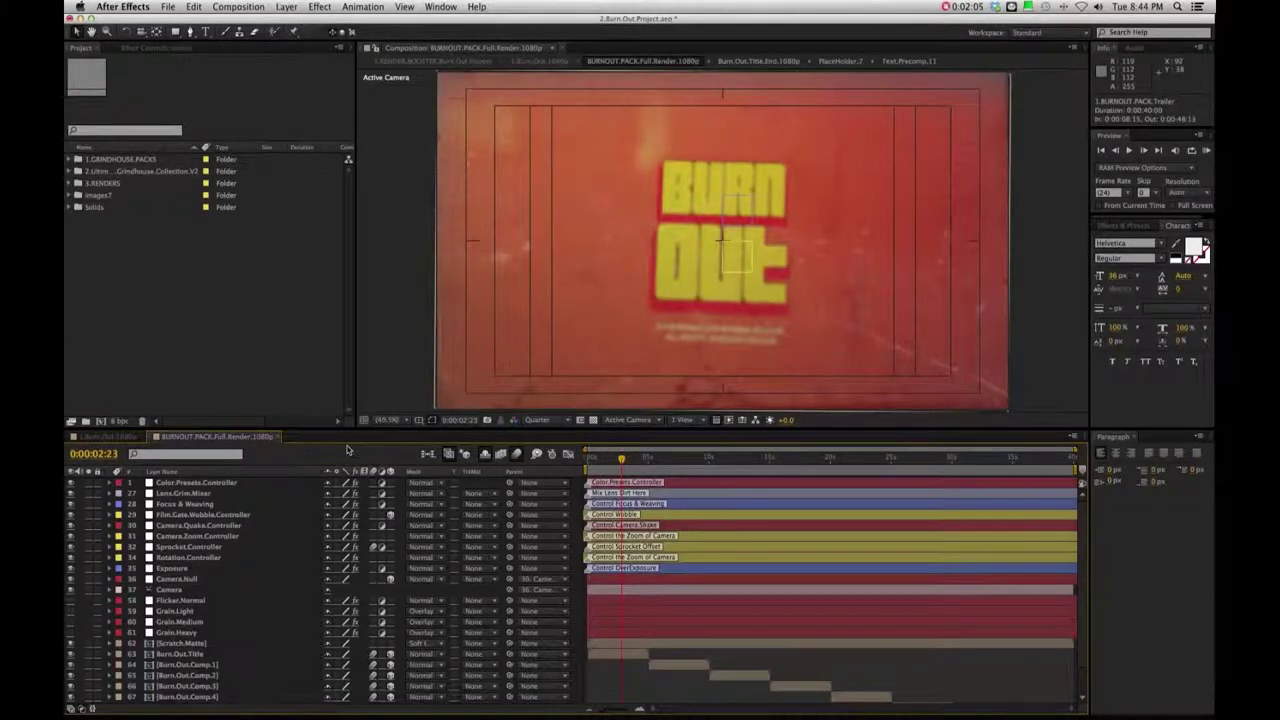
Step: Look over the color preset, lens grime and film gate wobble controllers, and toggle the Scratch.Matte layer off and on to compare
{"action": "left_click", "coordinate": [183, 484]}
{"action": "left_click", "coordinate": [185, 493]}
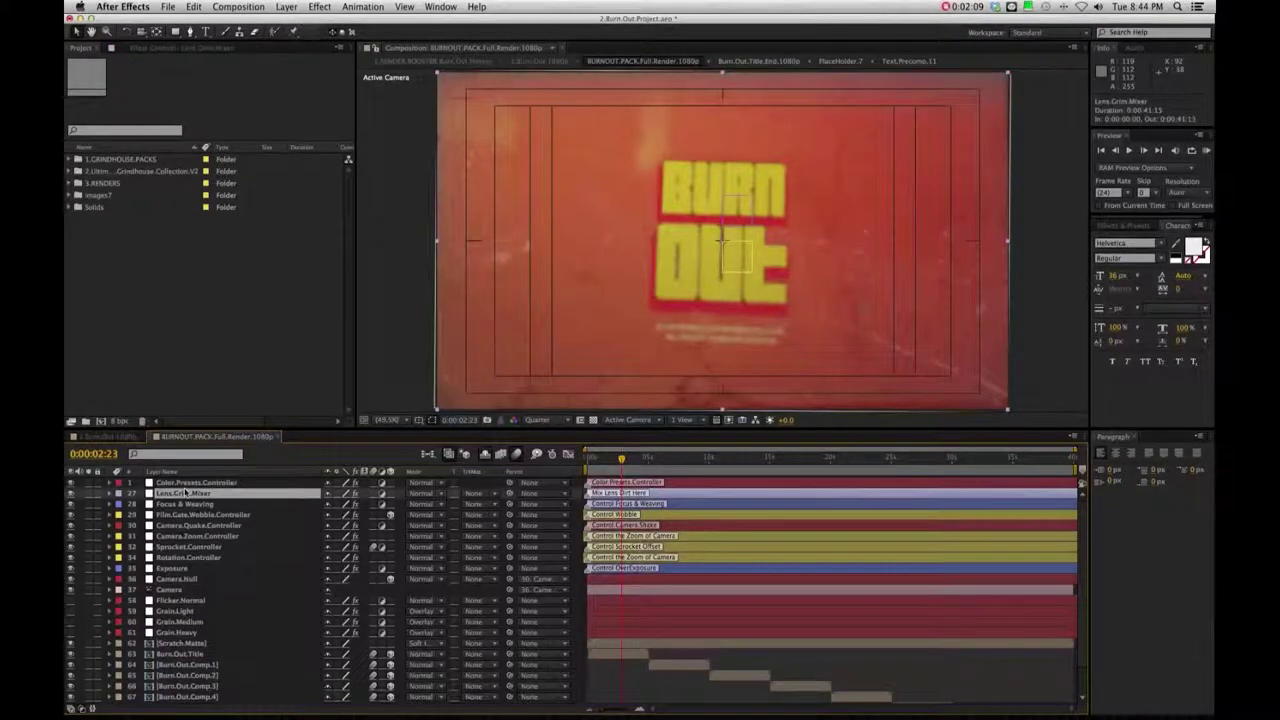
{"action": "left_click", "coordinate": [202, 515]}
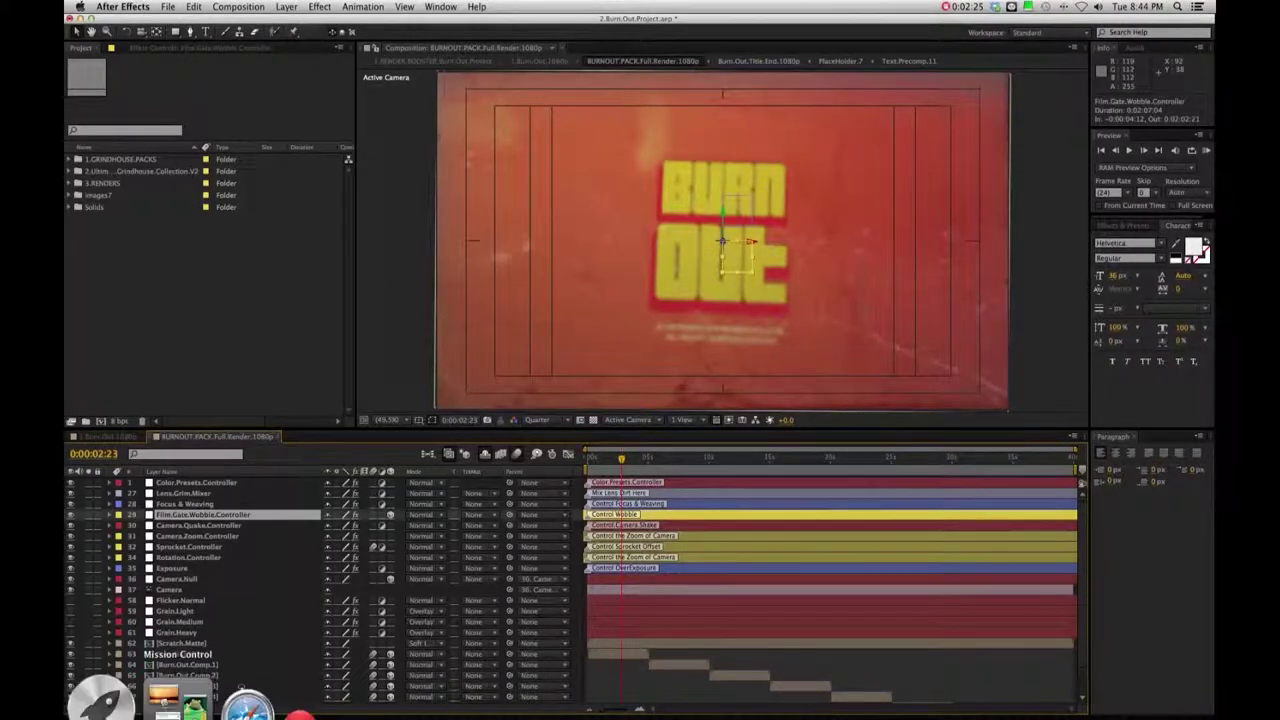
{"action": "left_click", "coordinate": [180, 644]}
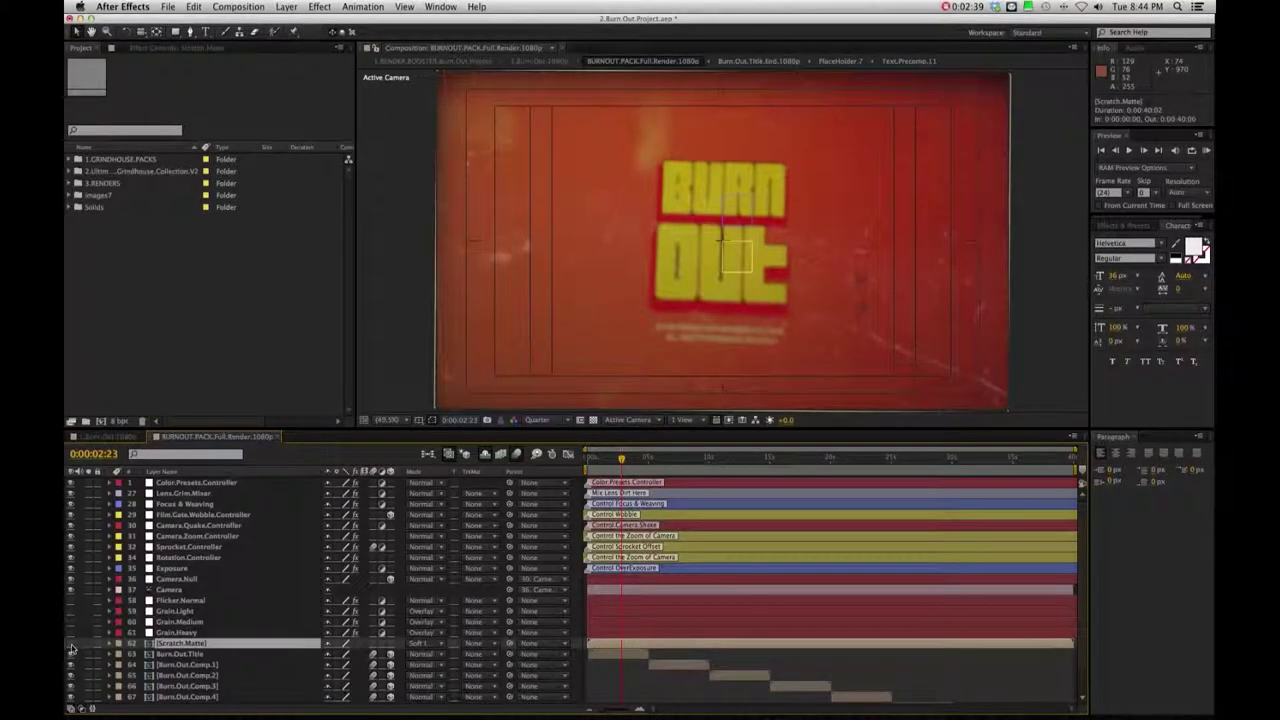
{"action": "left_click", "coordinate": [70, 644]}
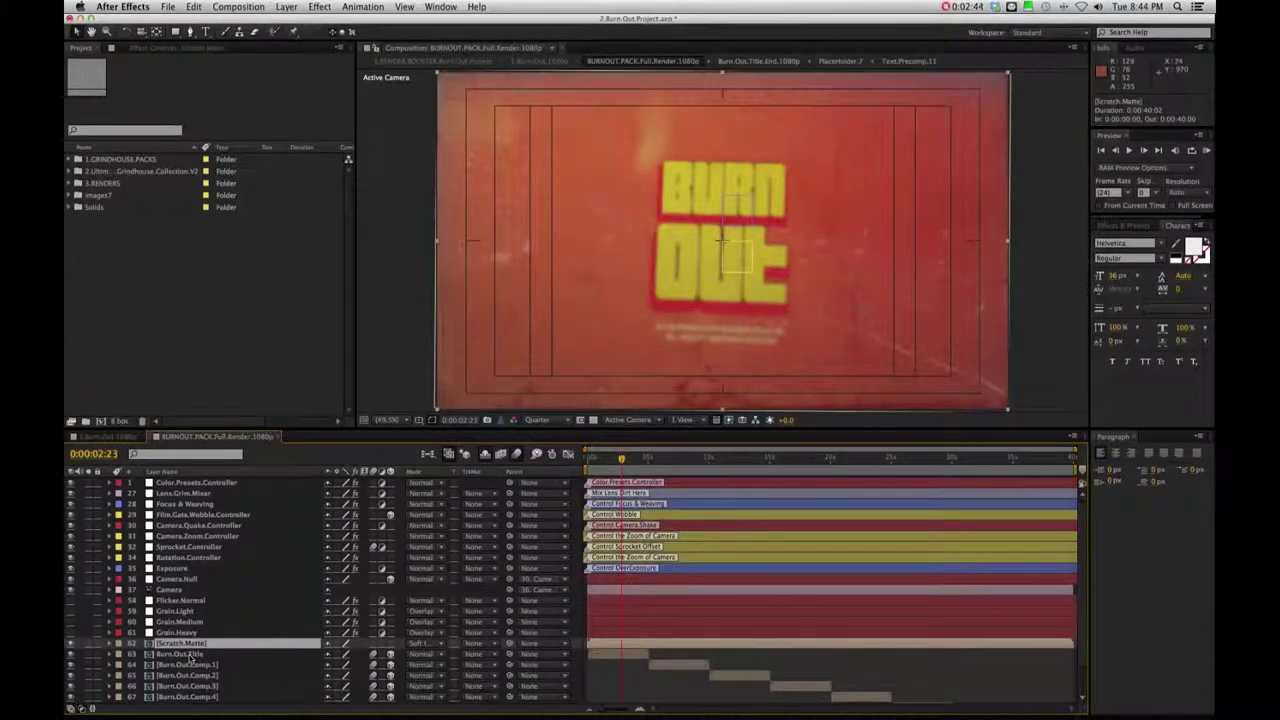
Step: Look through the Burn.Out.Title and Burn.Out.Comp layers, and open the Burn.Out.Title precomp
{"action": "left_click", "coordinate": [190, 655]}
{"action": "left_click", "coordinate": [189, 665]}
{"action": "left_click", "coordinate": [190, 676]}
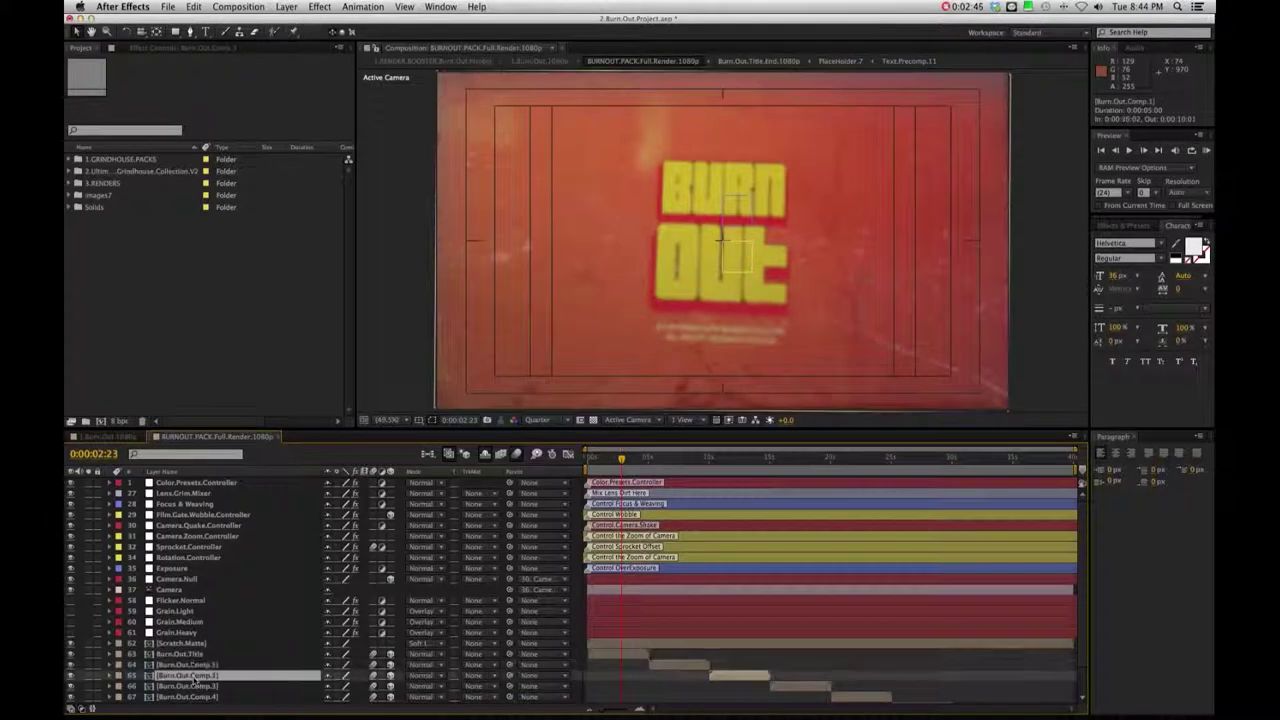
{"action": "left_click", "coordinate": [196, 687]}
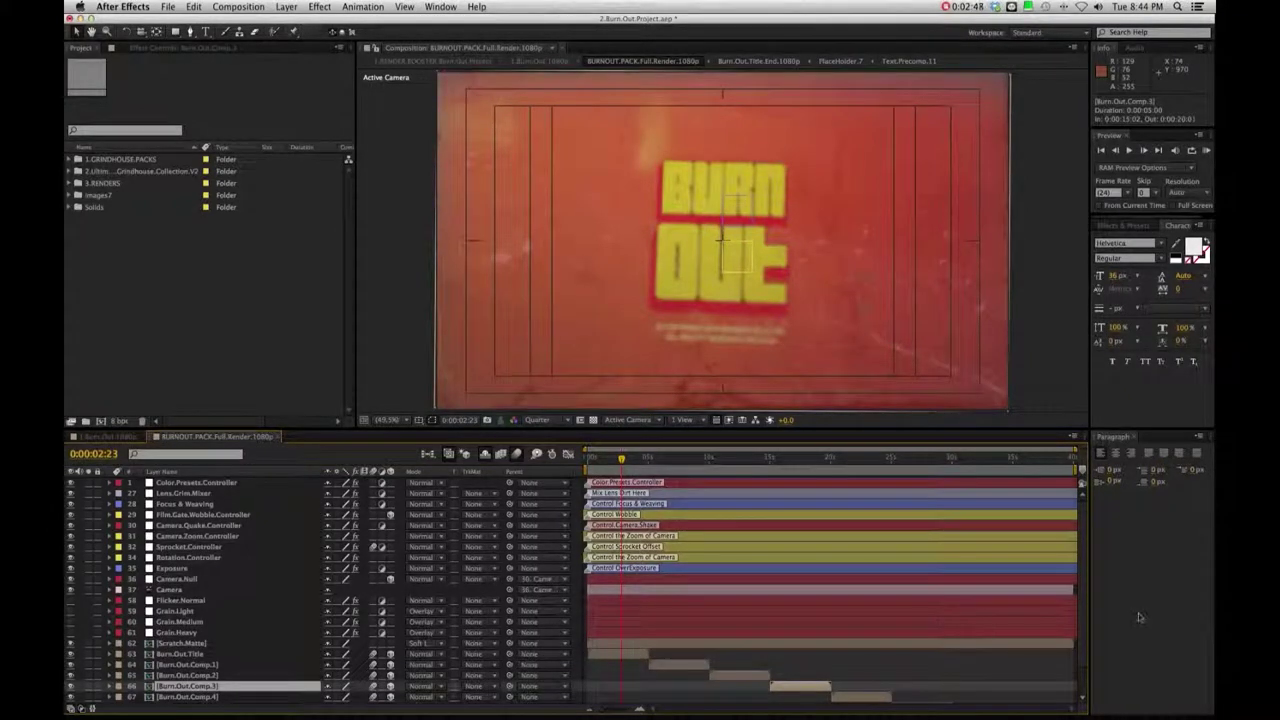
{"action": "scroll", "coordinate": [1088, 625], "scroll_direction": "down", "scroll_amount": 3}
{"action": "scroll", "coordinate": [1088, 625], "scroll_direction": "down", "scroll_amount": 1}
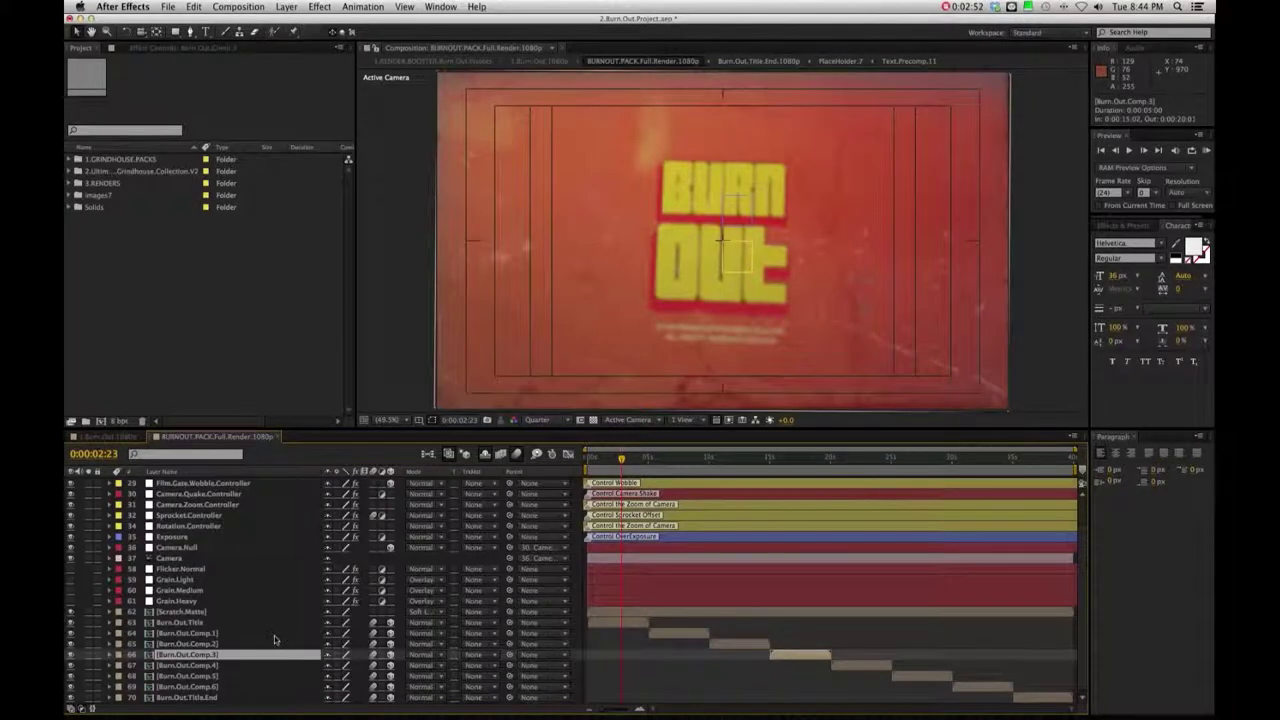
{"action": "left_click", "coordinate": [196, 623]}
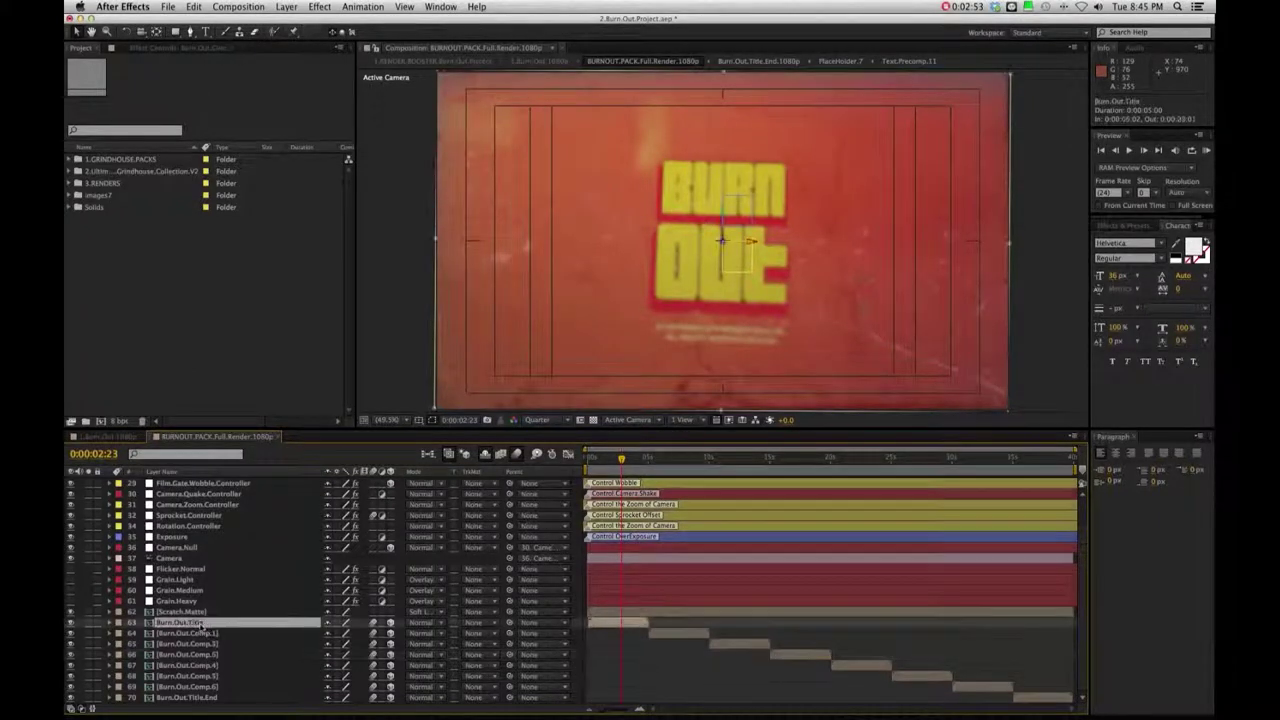
{"action": "double_click", "coordinate": [196, 623]}
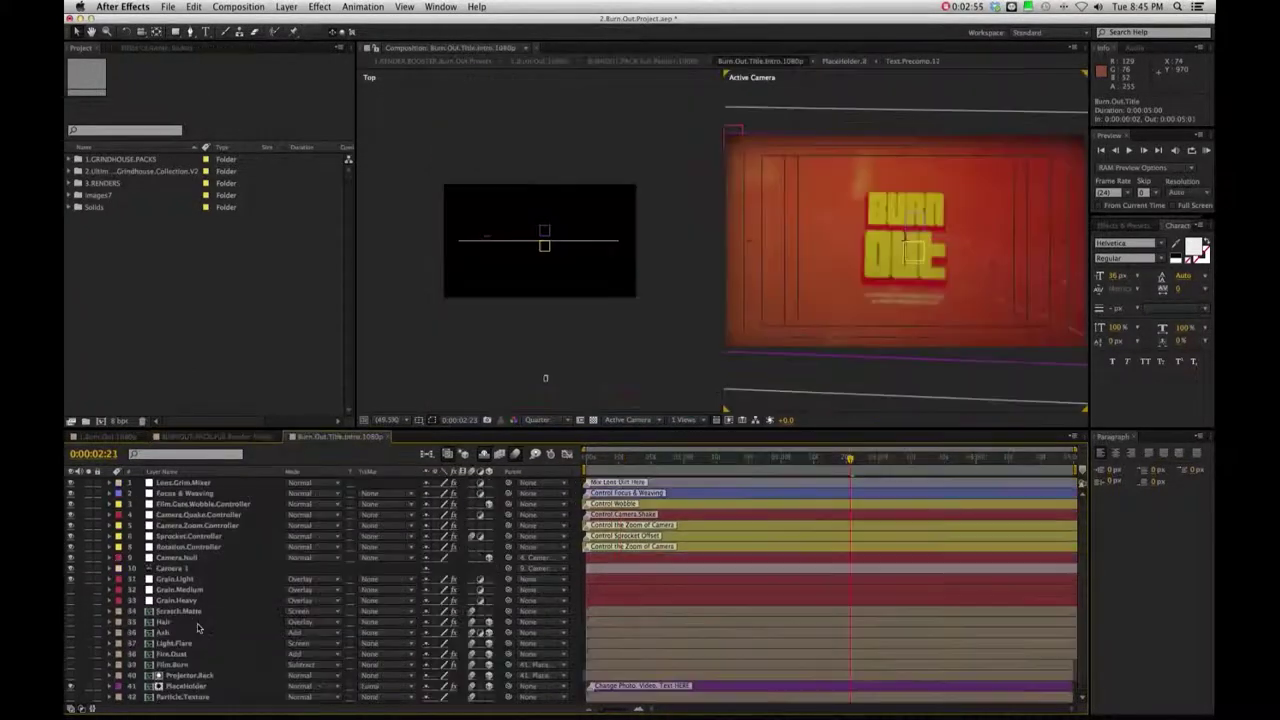
Step: Select the Lens.Grim.Mixer layer and switch the composition viewer to the 1 View layout
{"action": "left_click", "coordinate": [216, 483]}
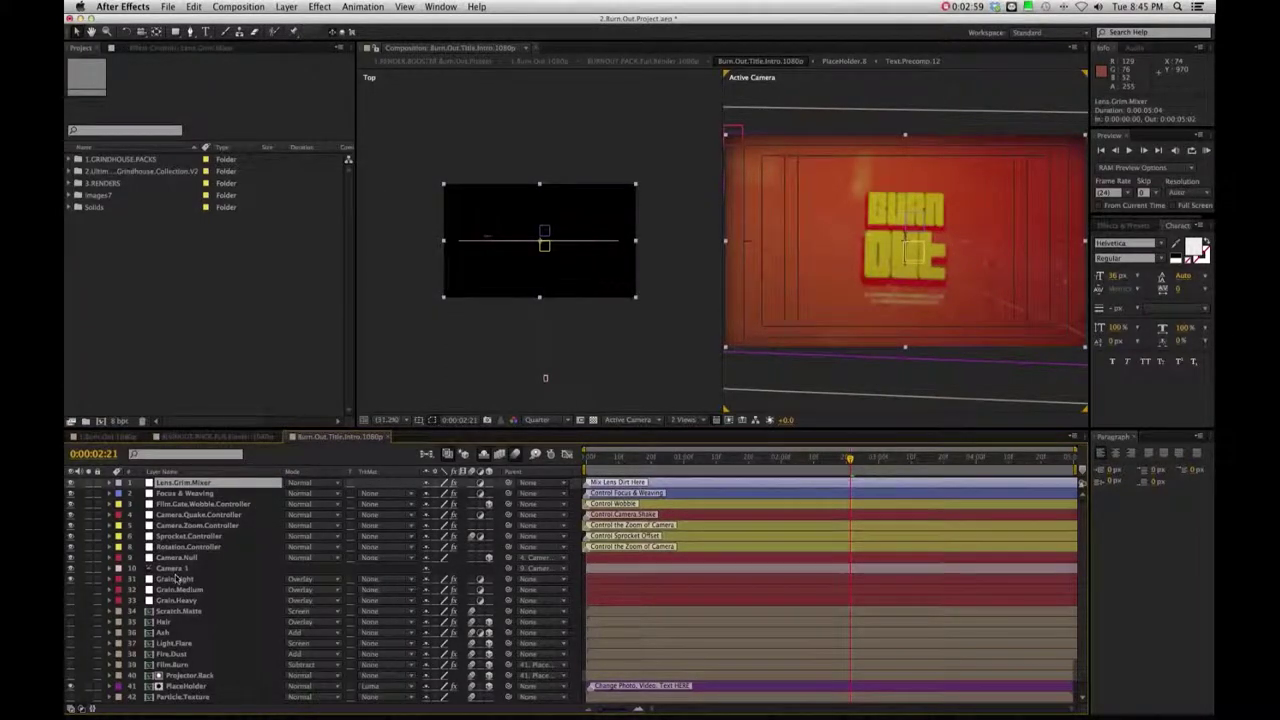
{"action": "left_click", "coordinate": [666, 419]}
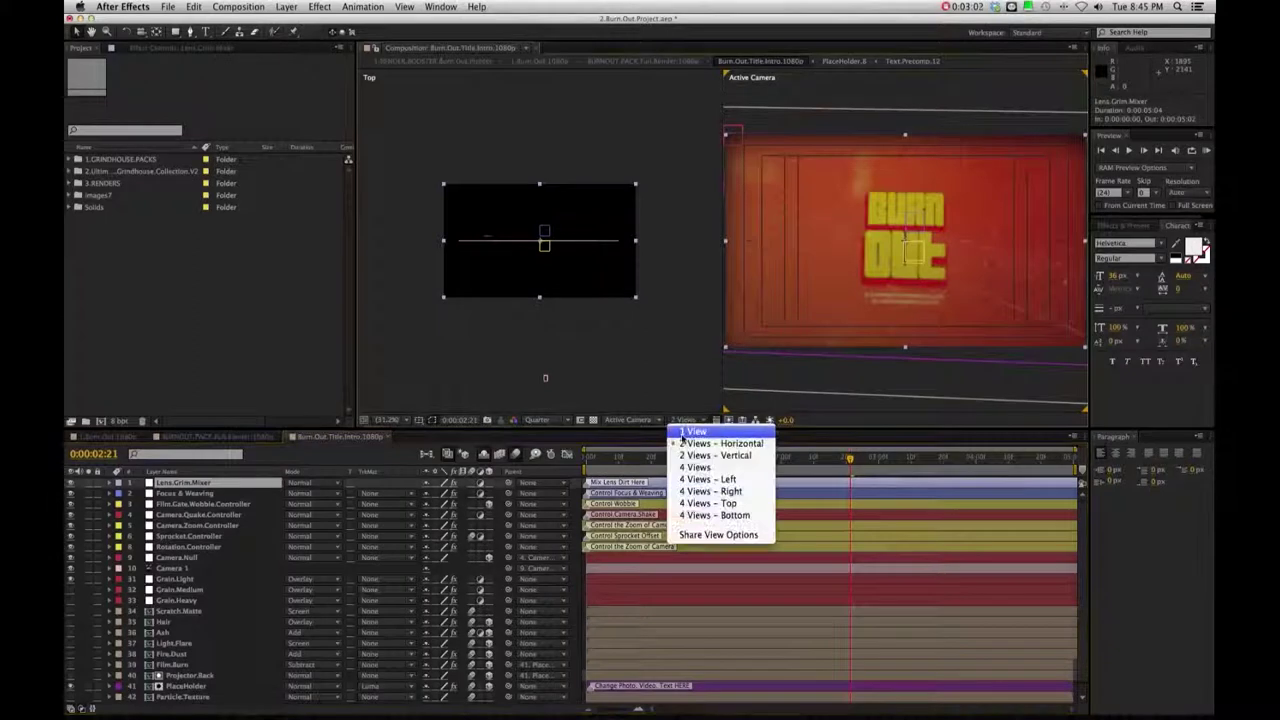
{"action": "left_click", "coordinate": [682, 436]}
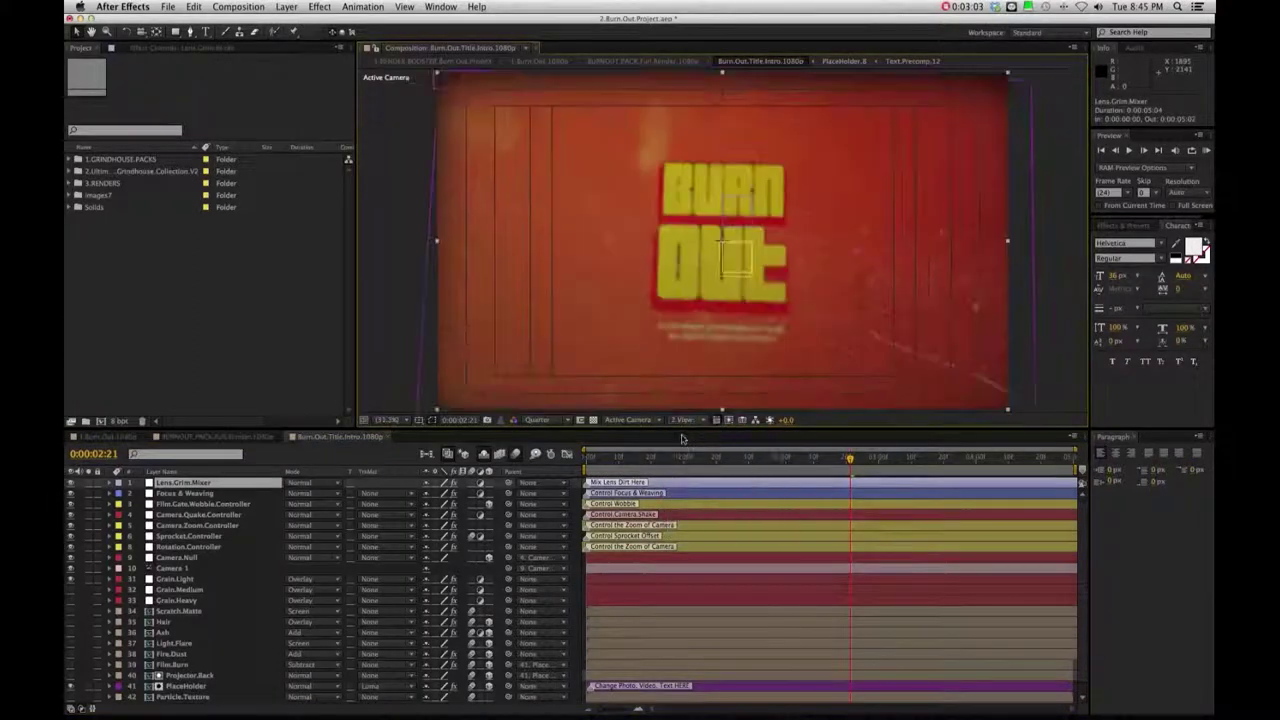
Step: Look through the film effect layers in turn: Scratch.Matte, Hair, Ash, Light.Flare and Fire.Dust
{"action": "left_click", "coordinate": [170, 611]}
{"action": "left_click", "coordinate": [172, 622]}
{"action": "left_click", "coordinate": [175, 633]}
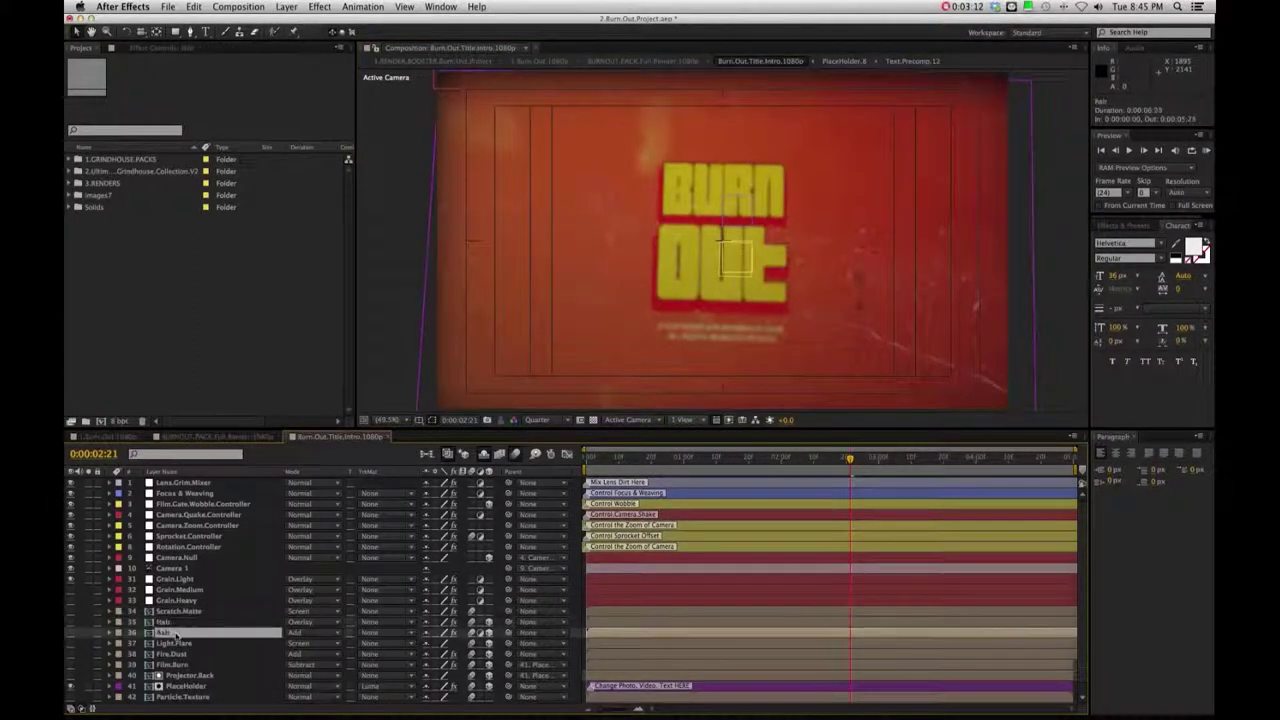
{"action": "left_click", "coordinate": [178, 643]}
{"action": "left_click", "coordinate": [185, 654]}
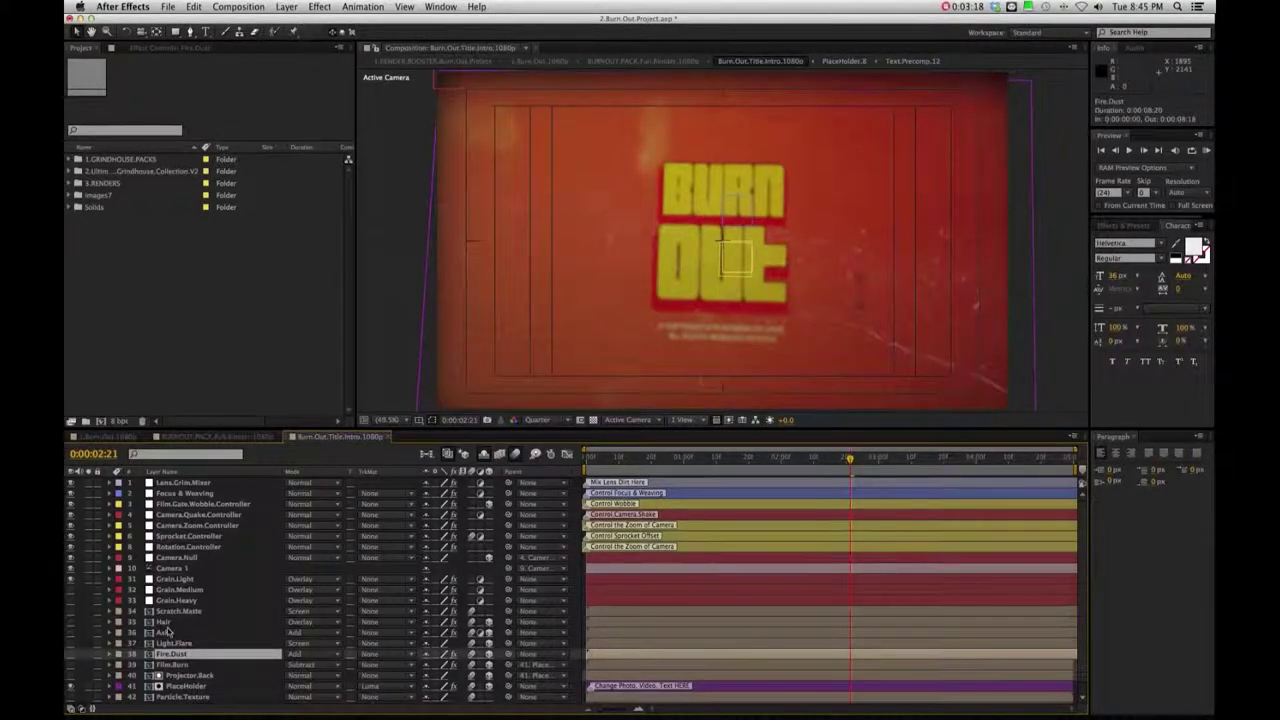
Step: Preview the Hair layer over the title by showing it and hiding it again
{"action": "left_click", "coordinate": [170, 622]}
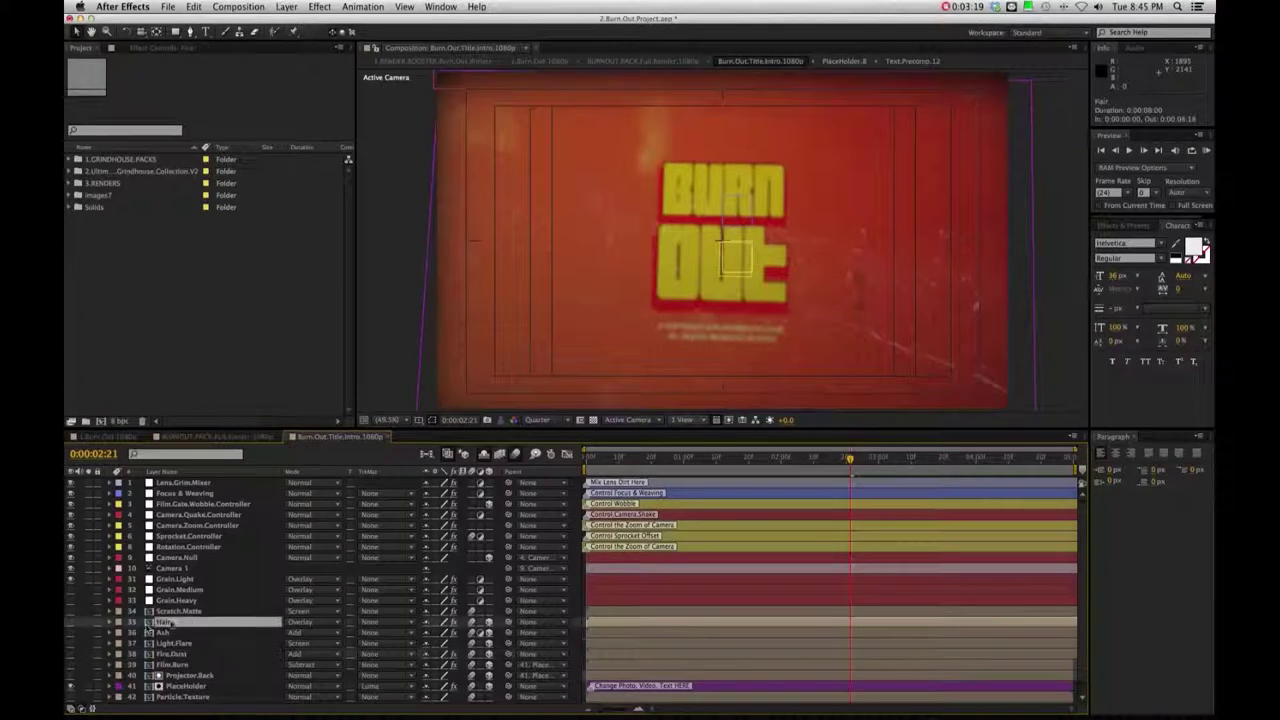
{"action": "left_click", "coordinate": [71, 622]}
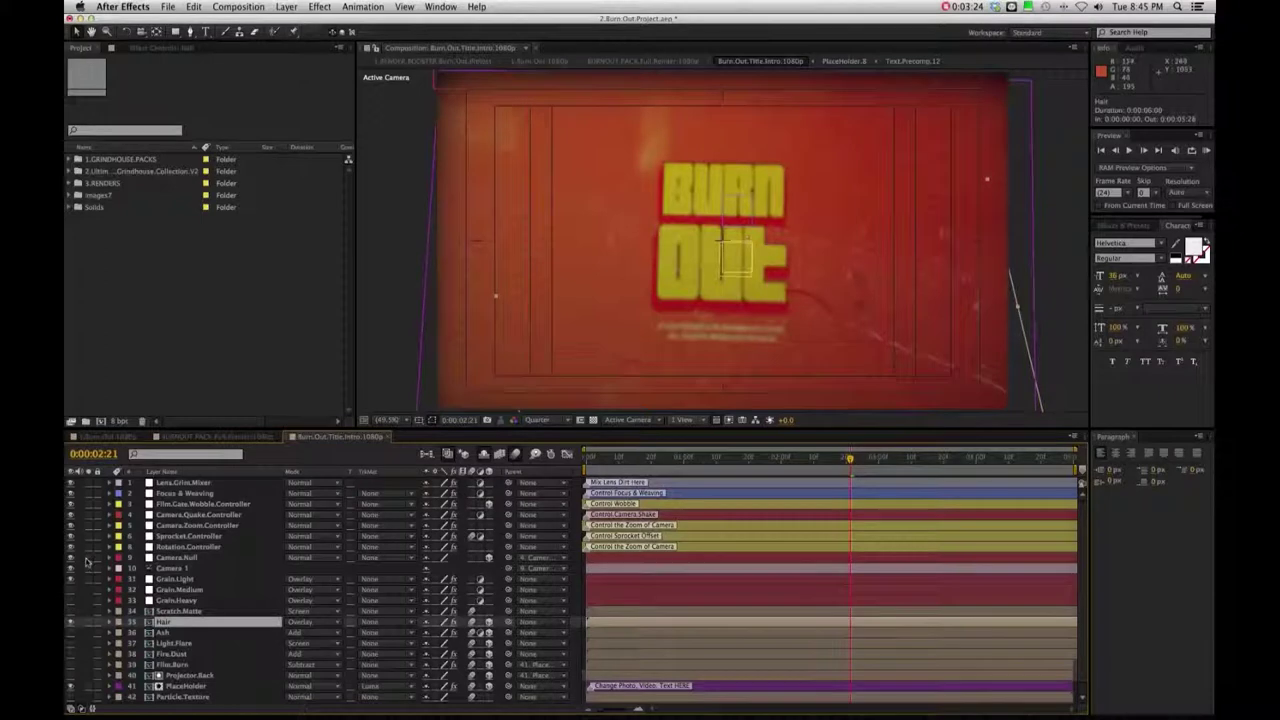
{"action": "left_click", "coordinate": [71, 622]}
Step: Toggle the Fire.Dust layer's visibility and open its precomp
{"action": "left_click", "coordinate": [104, 654]}
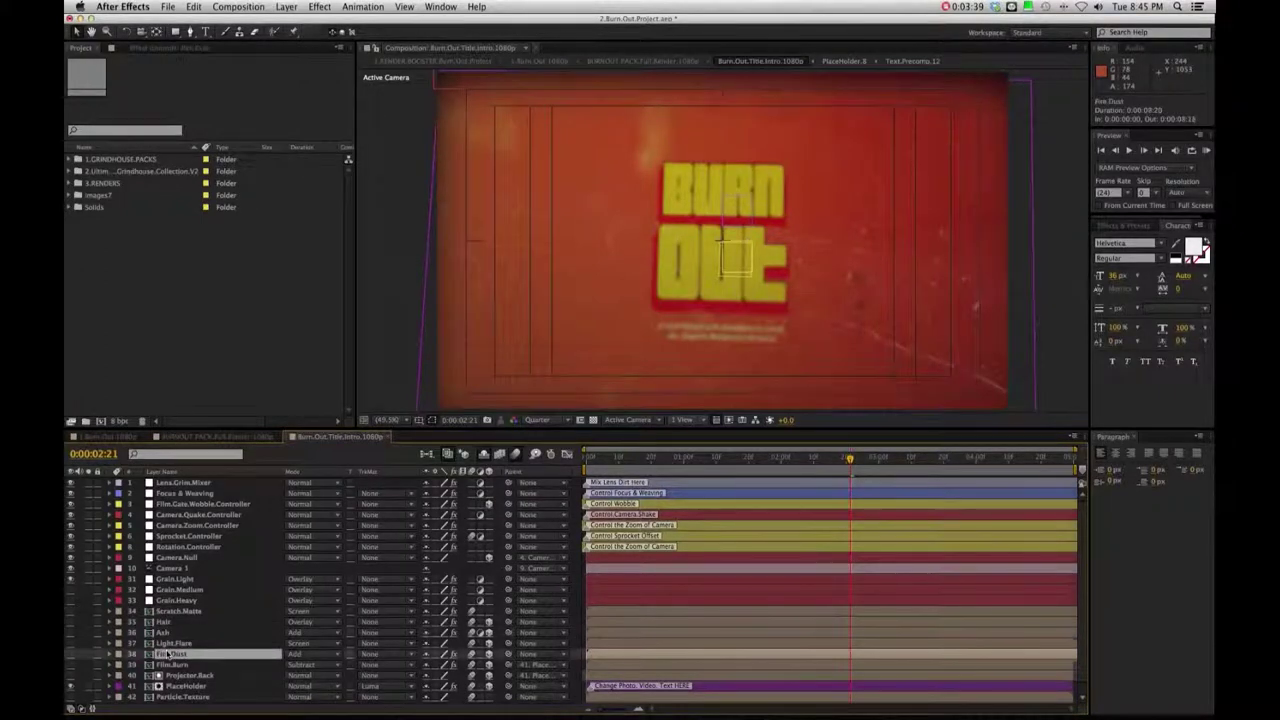
{"action": "left_click", "coordinate": [71, 654]}
{"action": "double_click", "coordinate": [172, 654]}
Step: Reveal the source footage of the Fire.Dust.Matte.6.mov layer in the project
{"action": "left_click", "coordinate": [645, 457]}
{"action": "right_click", "coordinate": [636, 484]}
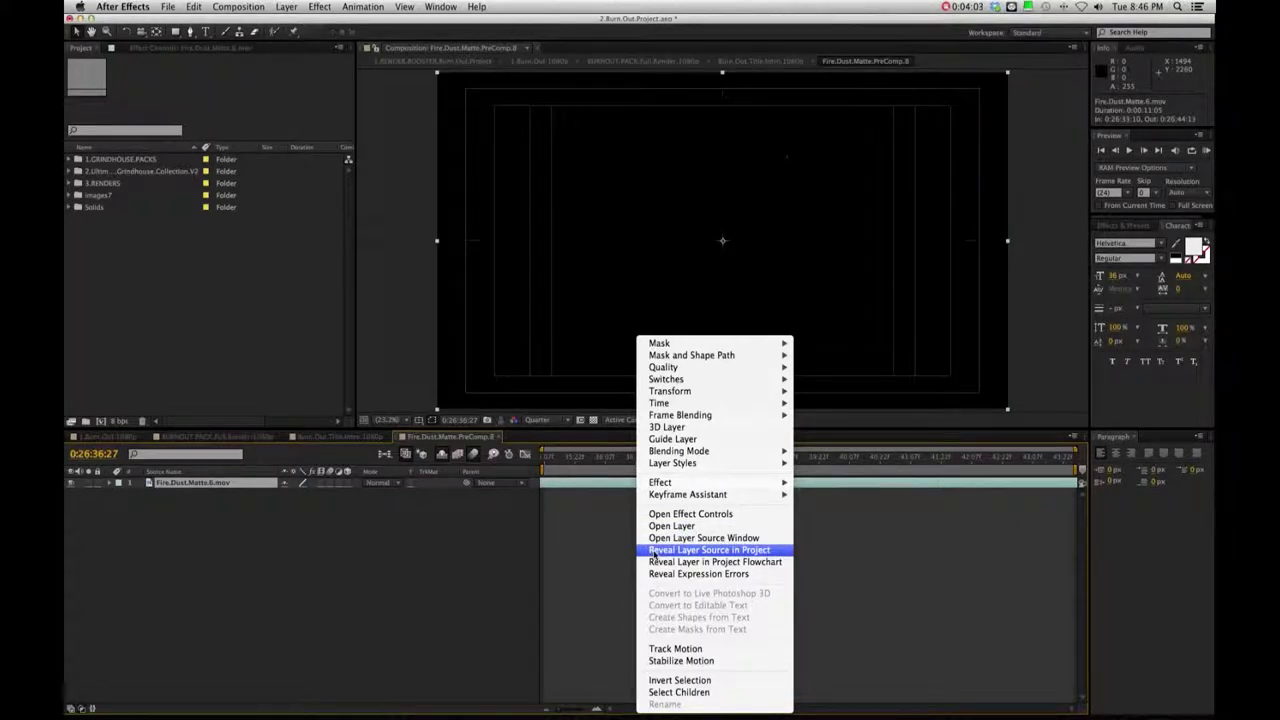
{"action": "left_click", "coordinate": [655, 550]}
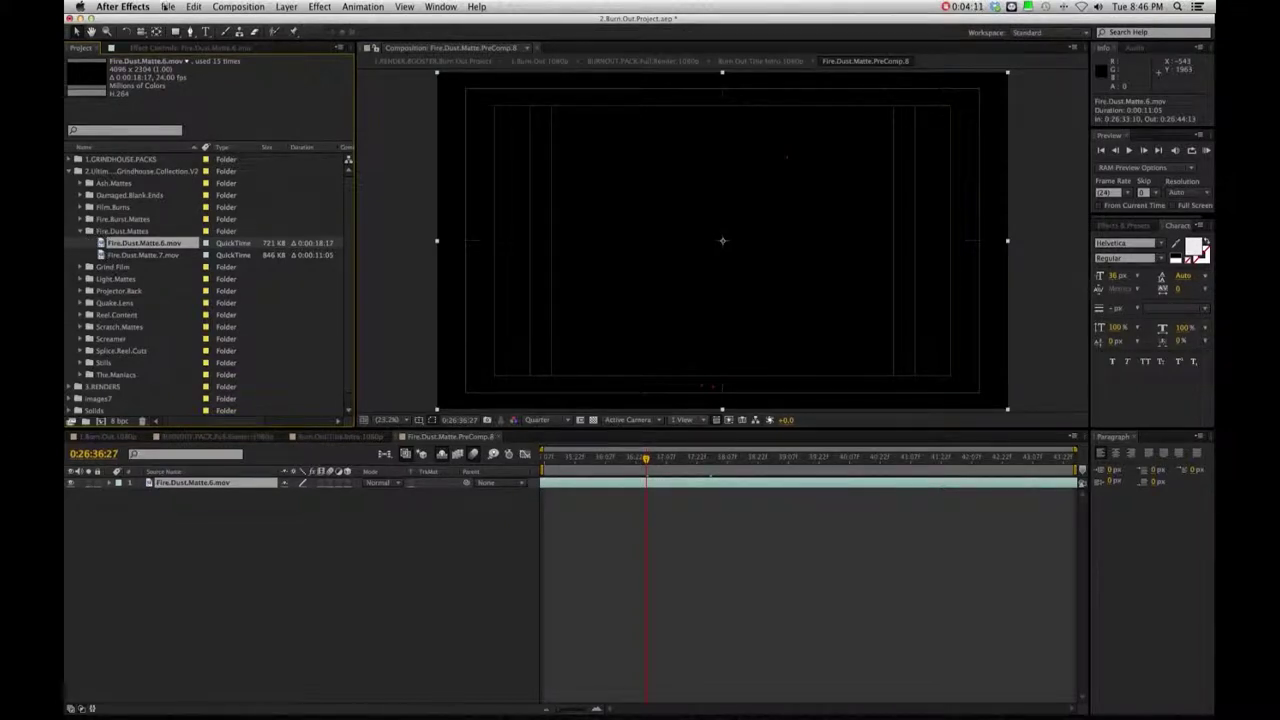
Step: Collapse the Fire.Dust.Mattes footage folder and close the Fire.Dust.Matte precomp to return to the title intro composition
{"action": "left_click", "coordinate": [167, 7]}
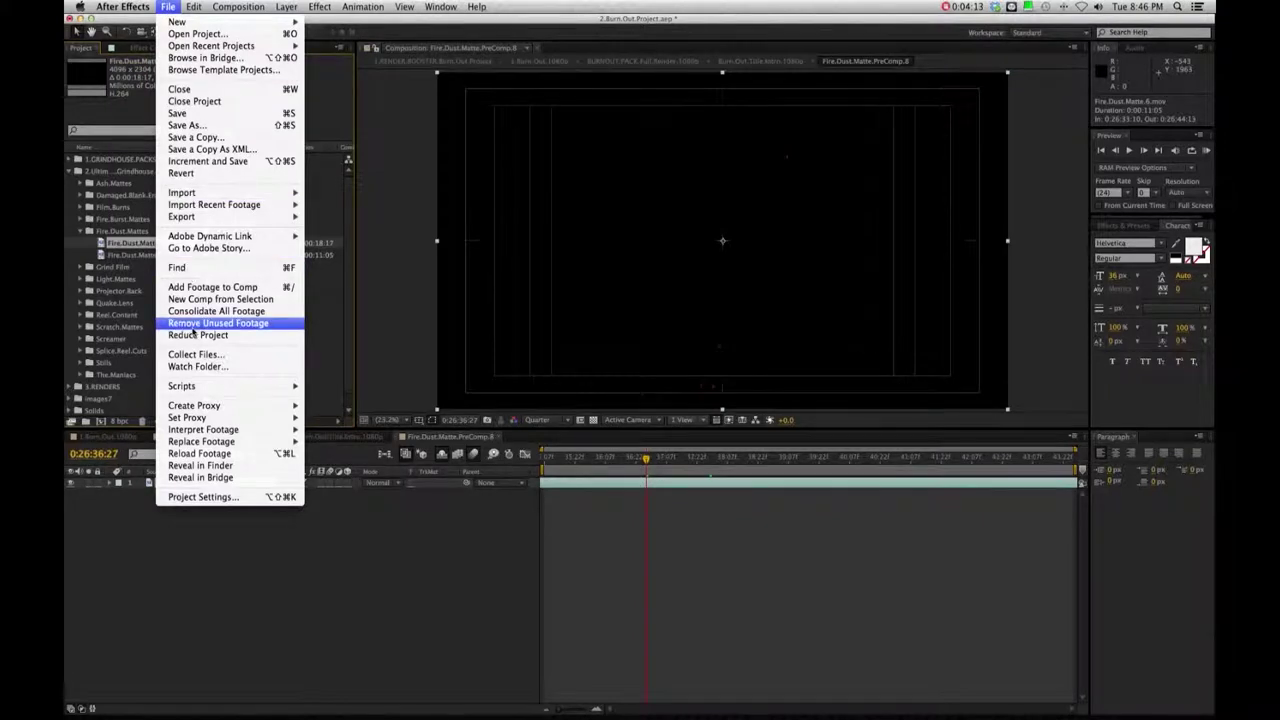
{"action": "left_click", "coordinate": [239, 562]}
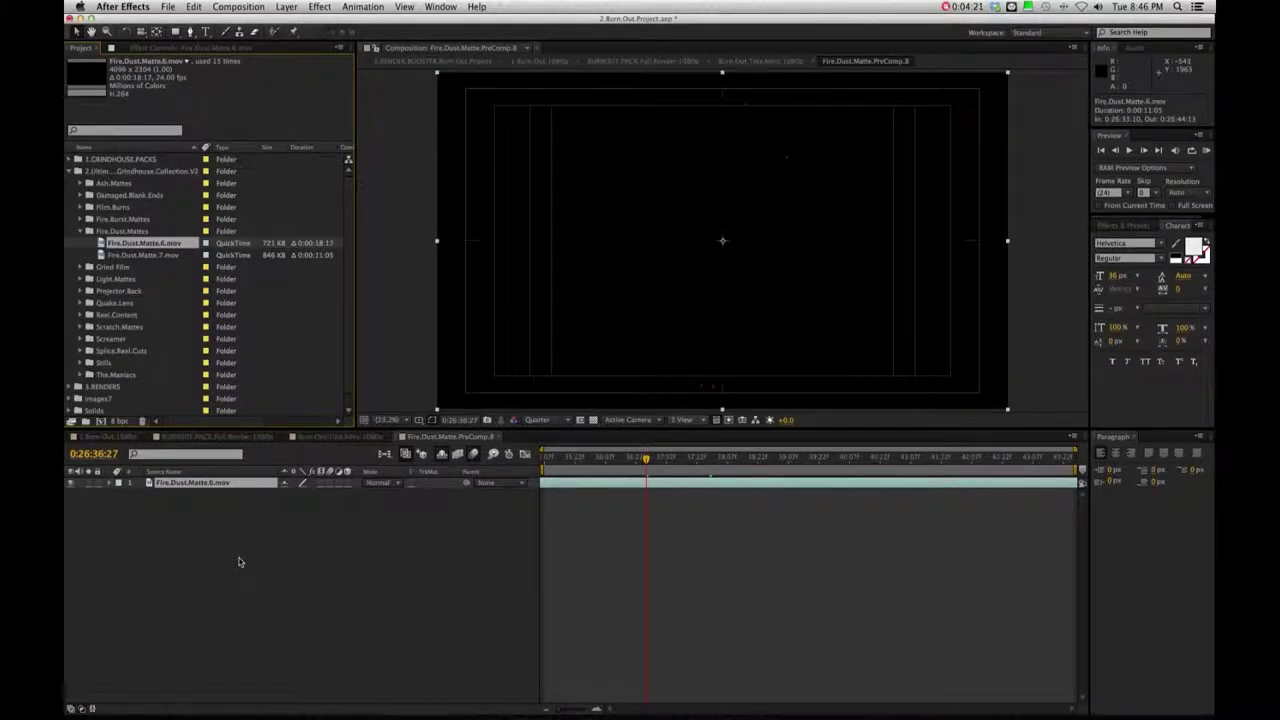
{"action": "left_click", "coordinate": [81, 231]}
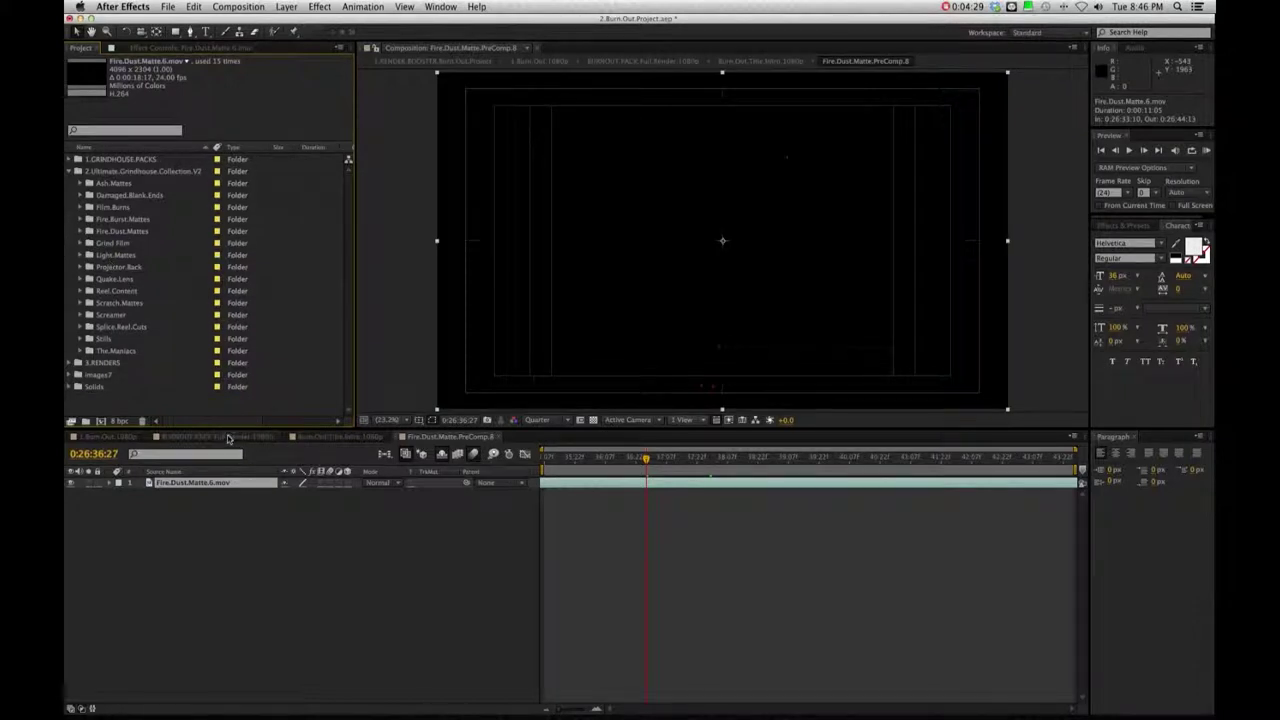
{"action": "left_click", "coordinate": [496, 439]}
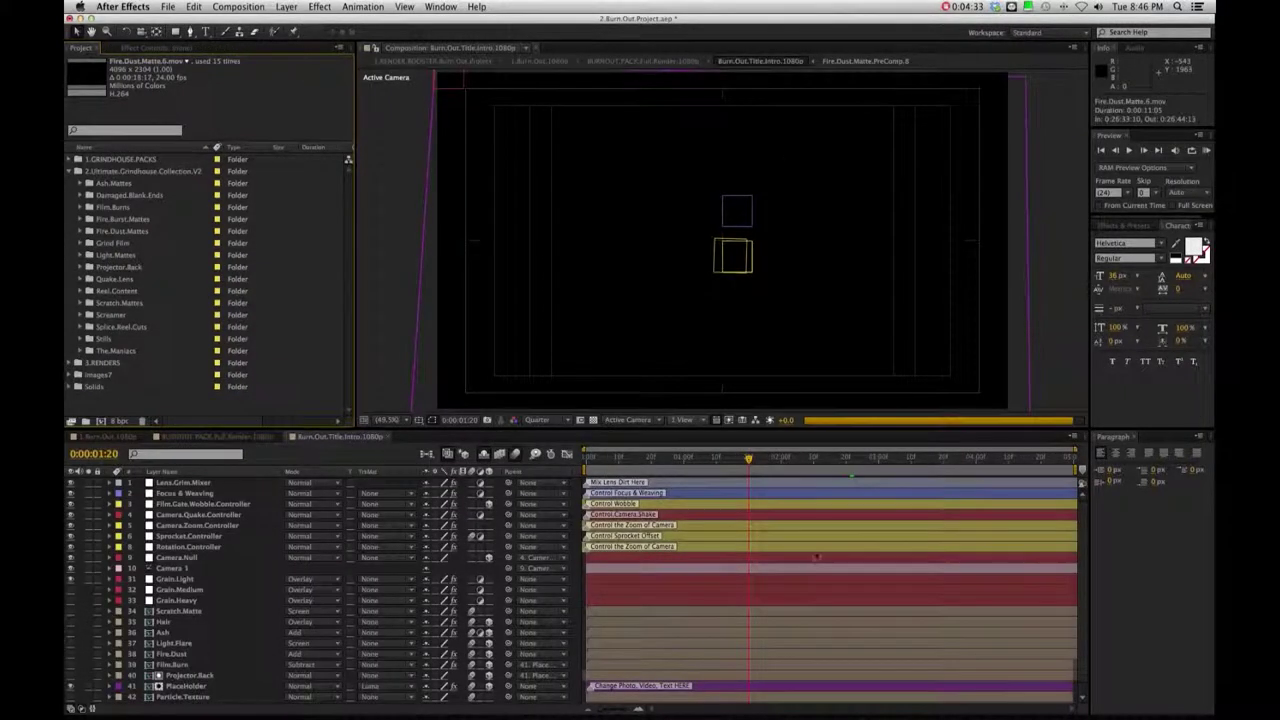
Step: Look at the Film.Burn and PlaceHolder layers, and open the PlaceHolder precomp holding the title content
{"action": "left_click", "coordinate": [170, 665]}
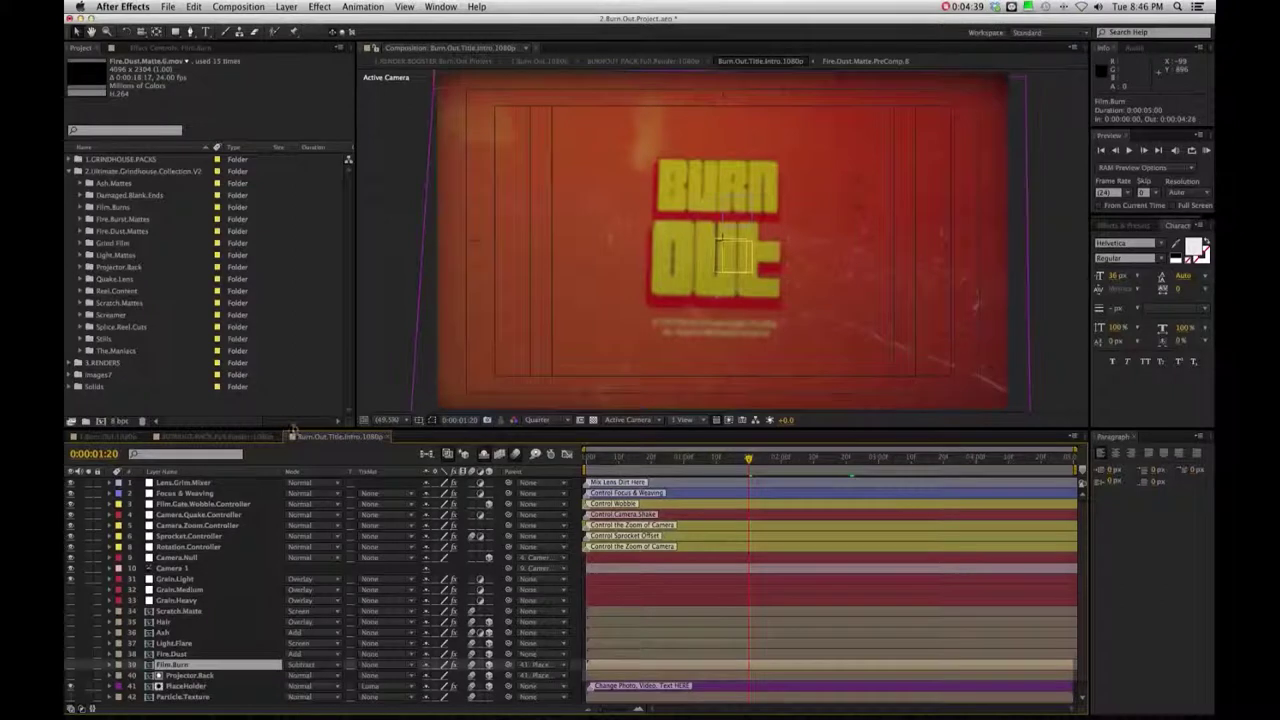
{"action": "mouse_move", "coordinate": [210, 715]}
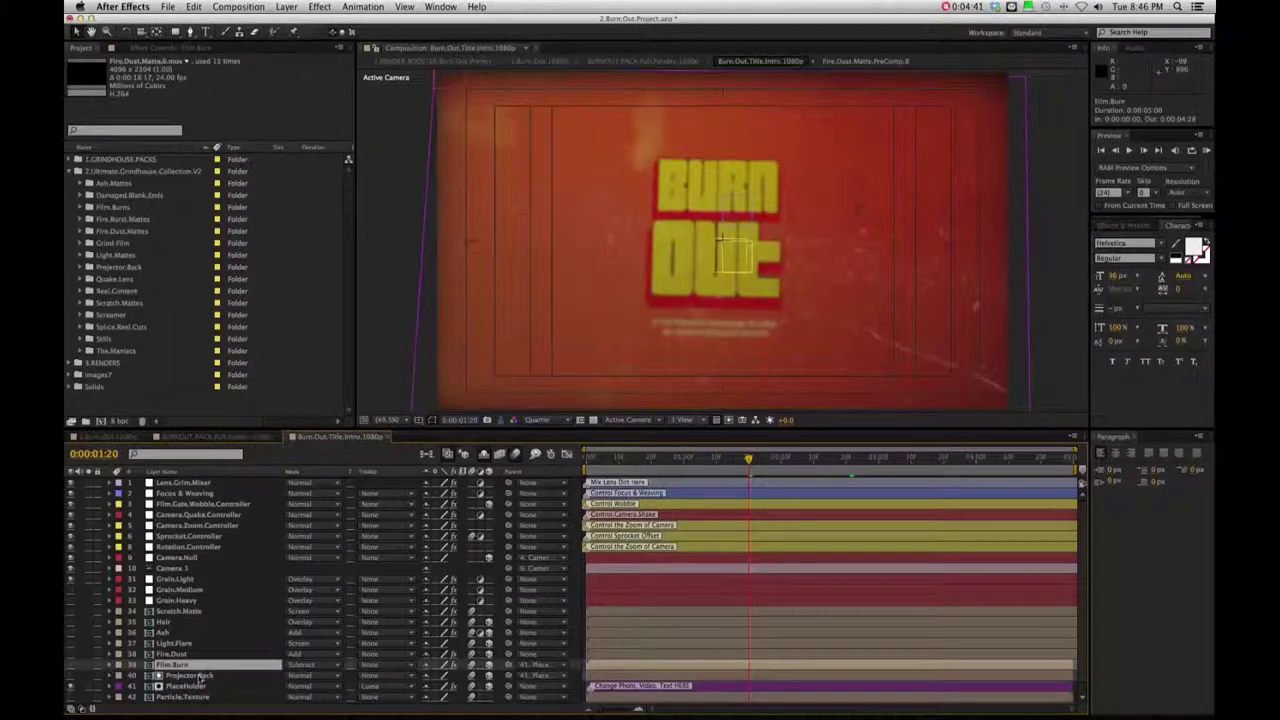
{"action": "left_click", "coordinate": [193, 688]}
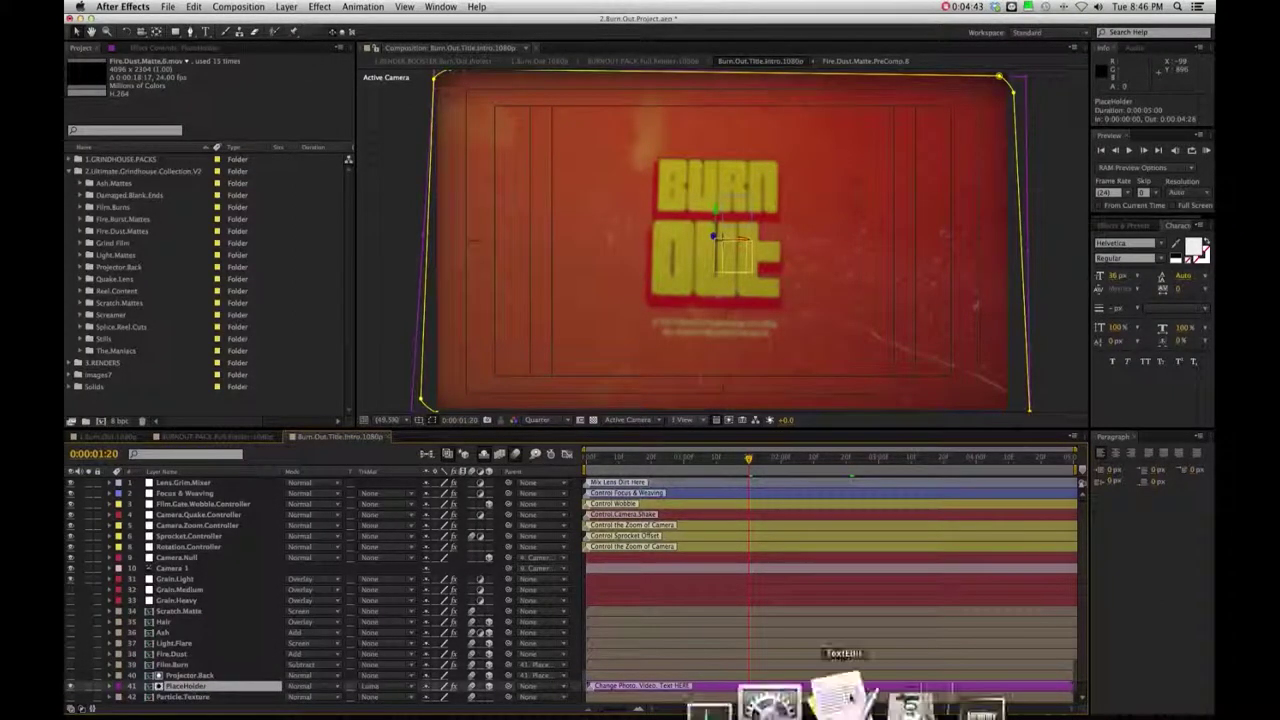
{"action": "scroll", "coordinate": [1080, 580], "scroll_direction": "down", "scroll_amount": 1}
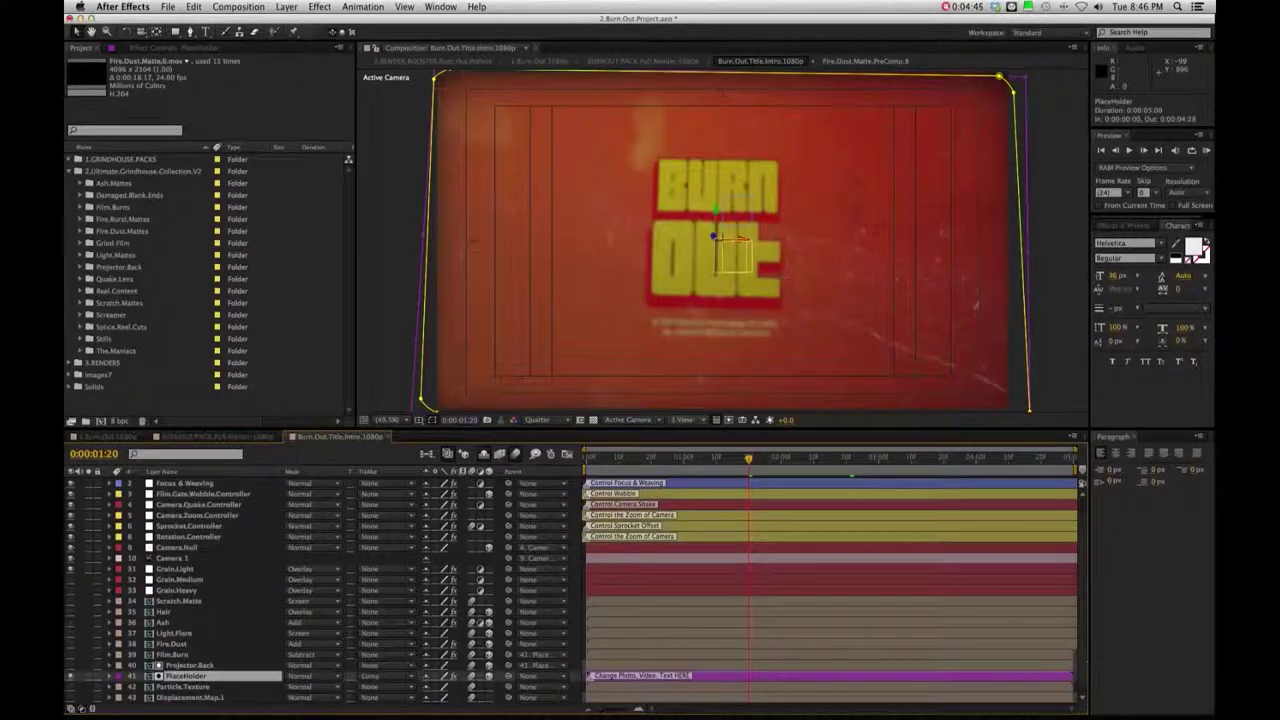
{"action": "double_click", "coordinate": [185, 677]}
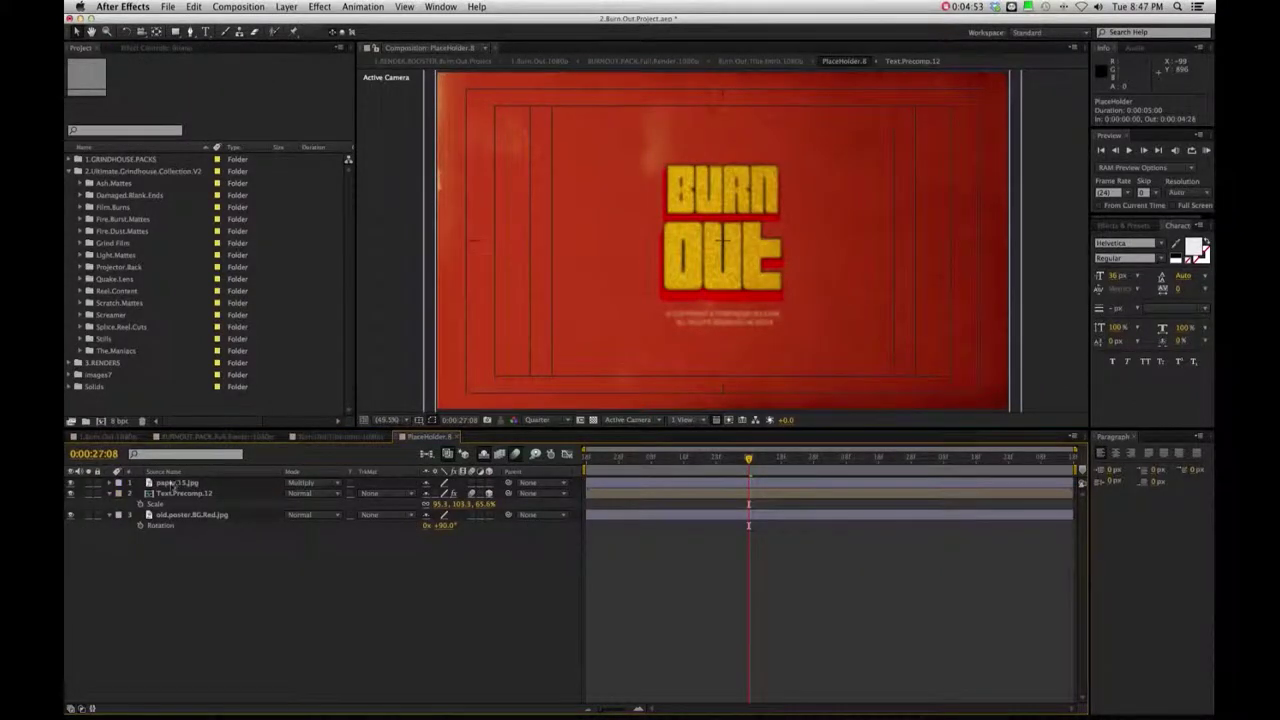
Step: Toggle the paper.15.jpg texture layer off and on to compare its effect on the title
{"action": "left_click", "coordinate": [71, 485]}
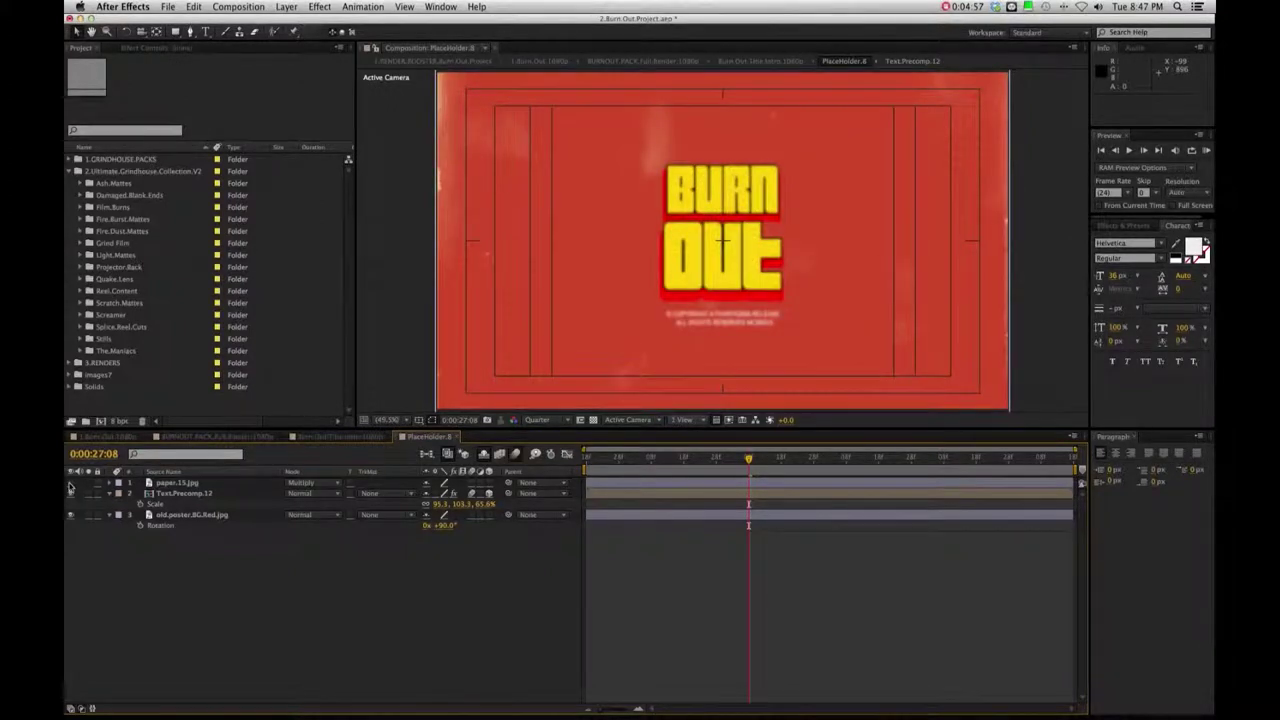
{"action": "left_click", "coordinate": [71, 484]}
{"action": "left_click", "coordinate": [71, 484]}
{"action": "left_click", "coordinate": [71, 484]}
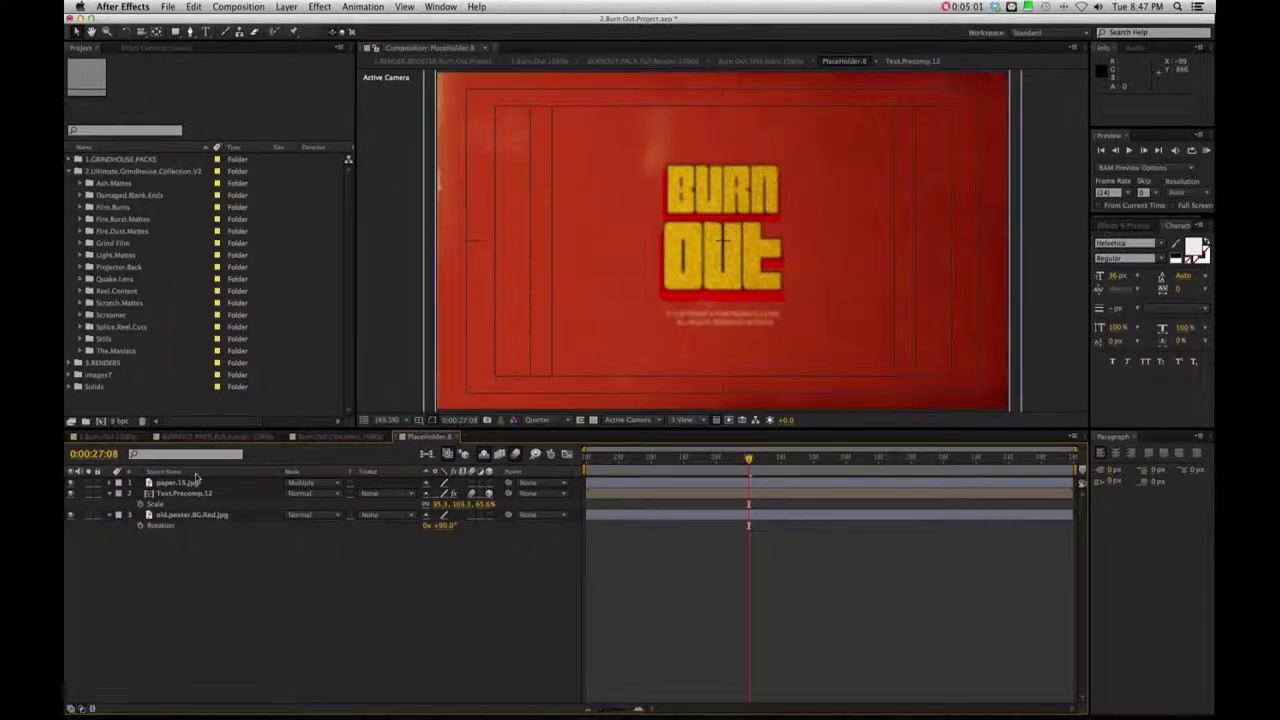
Step: Open Text.Precomp.12 and replace the BURN OUT title text with FILM BURNS, one word per line
{"action": "left_click", "coordinate": [186, 494]}
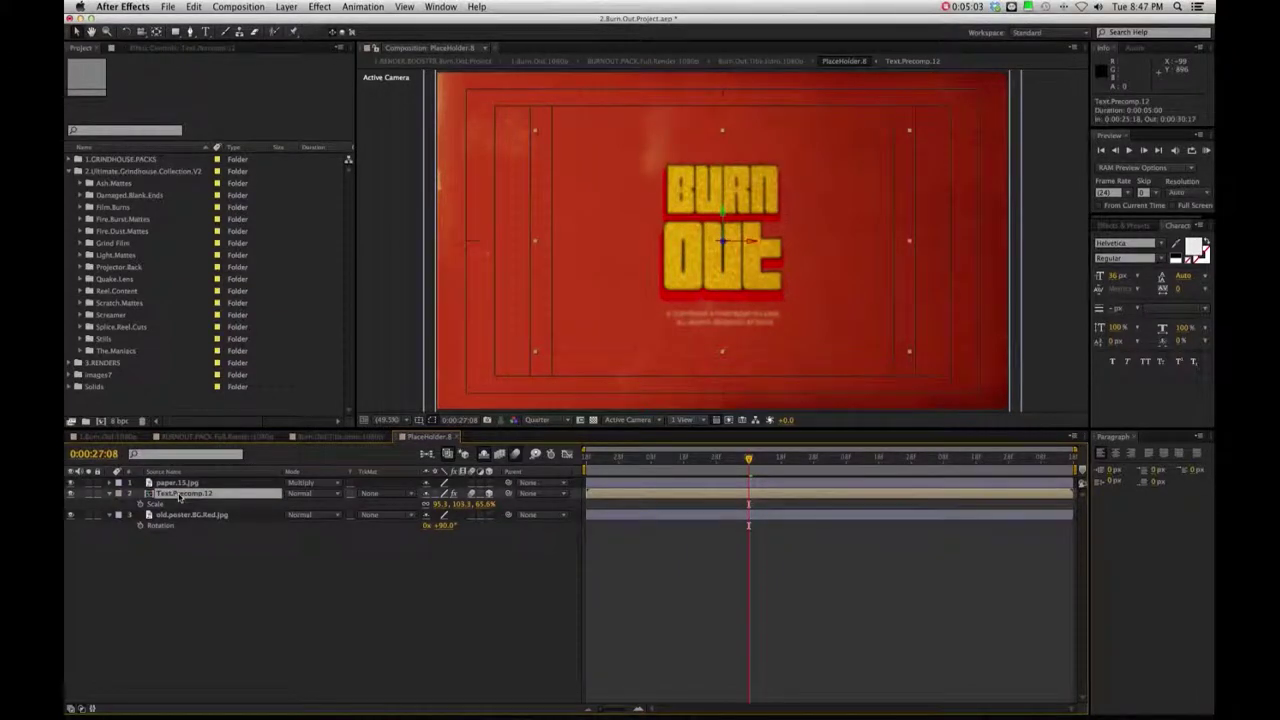
{"action": "double_click", "coordinate": [180, 494]}
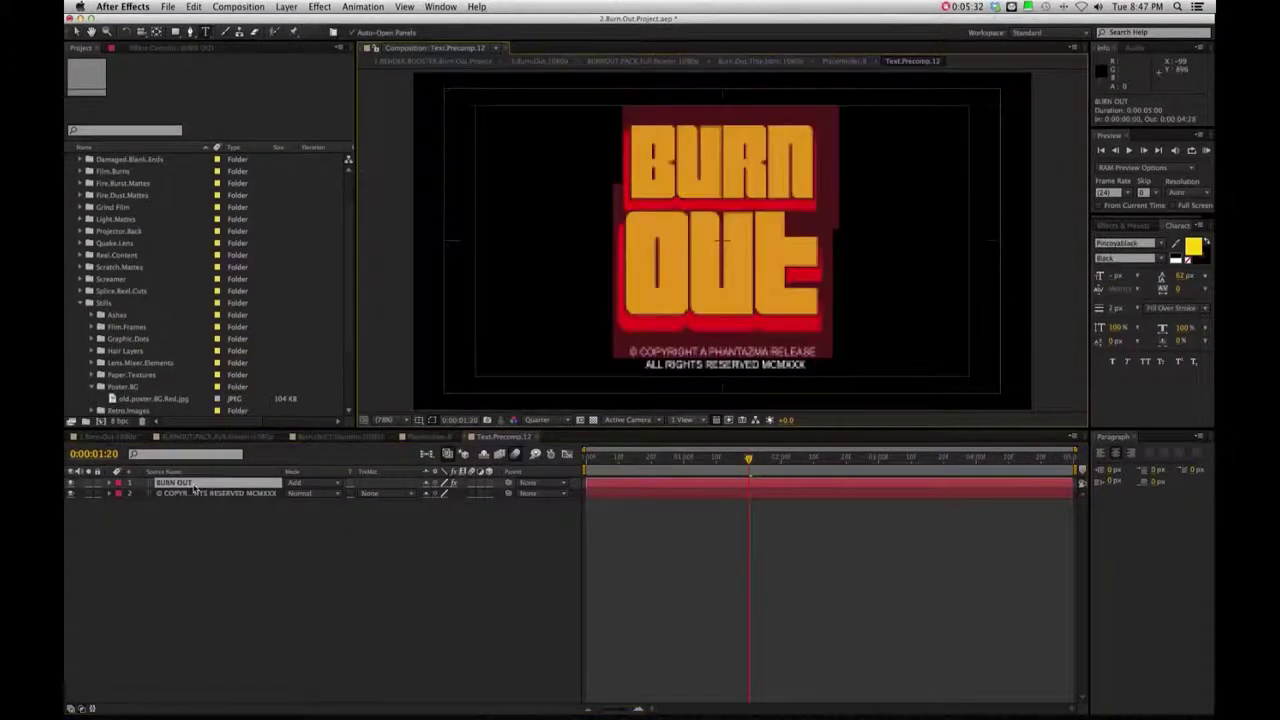
{"action": "type", "text": "FILM "}
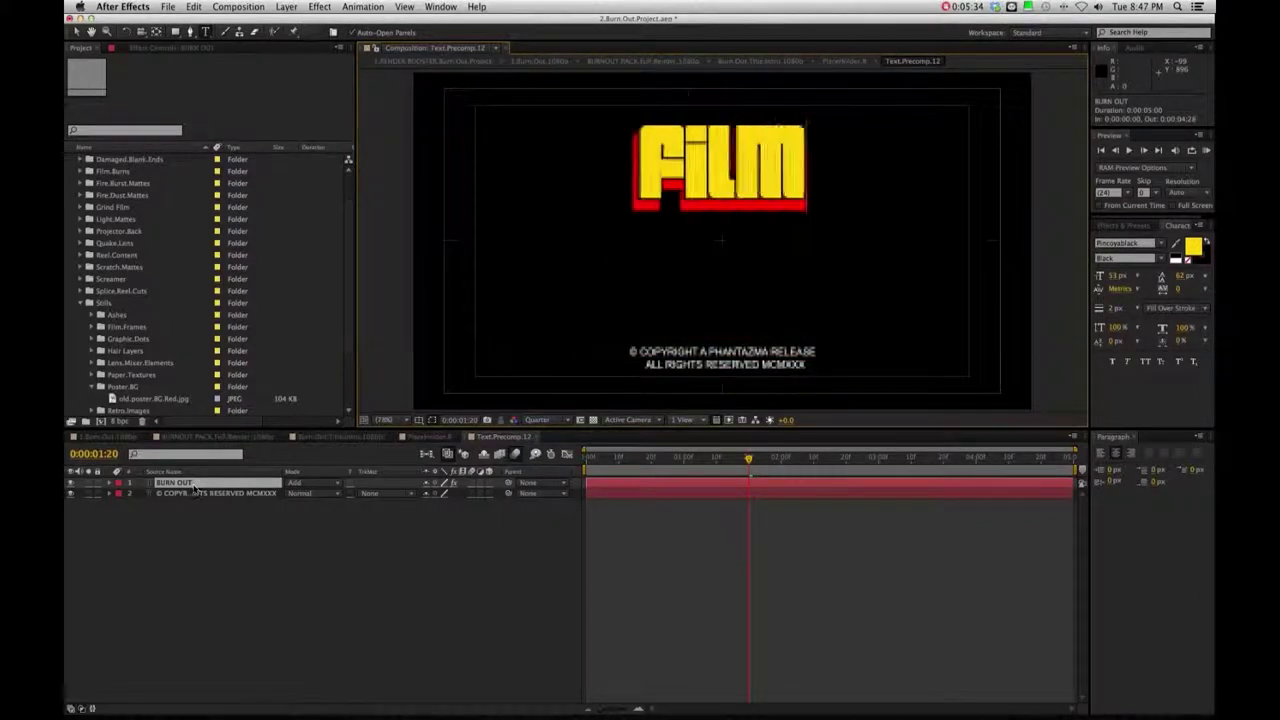
{"action": "type", "text": "BURNS"}
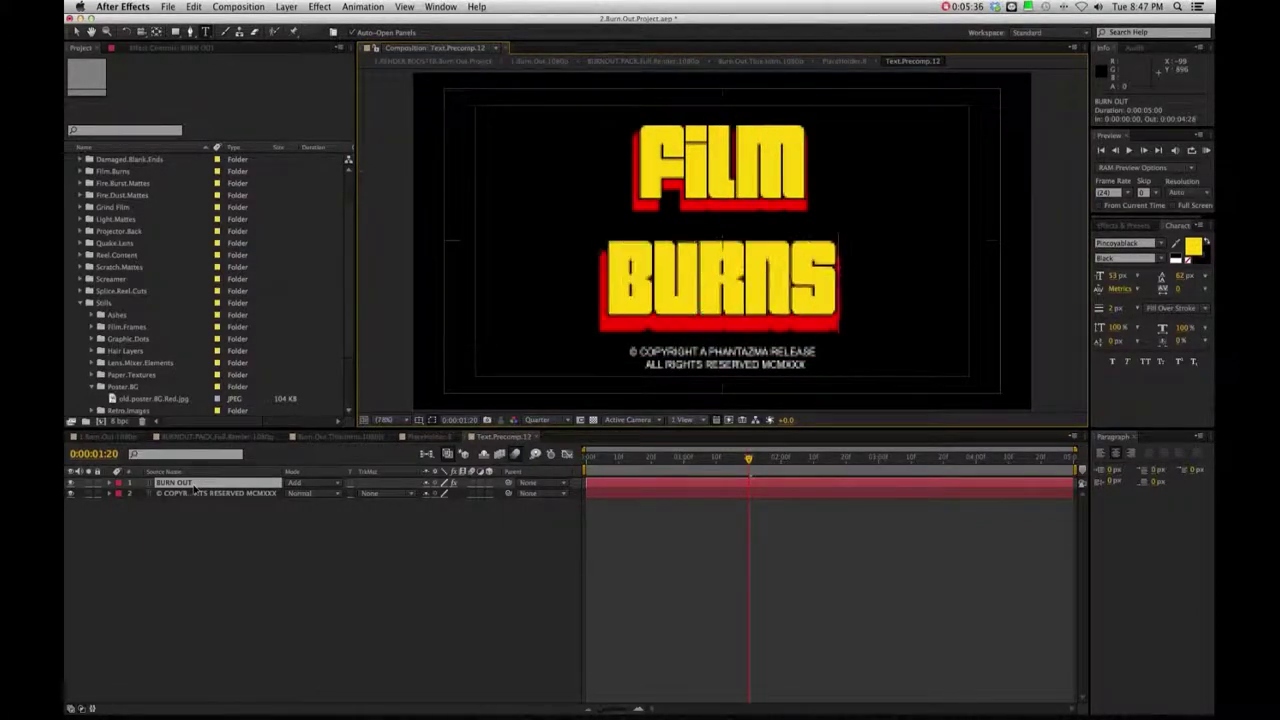
Step: Close the nested title compositions to return to BURNOUT.PACK.Full.Render.1080p, and open the Burn.Out.Comp.1 precomp
{"action": "left_click", "coordinate": [535, 439]}
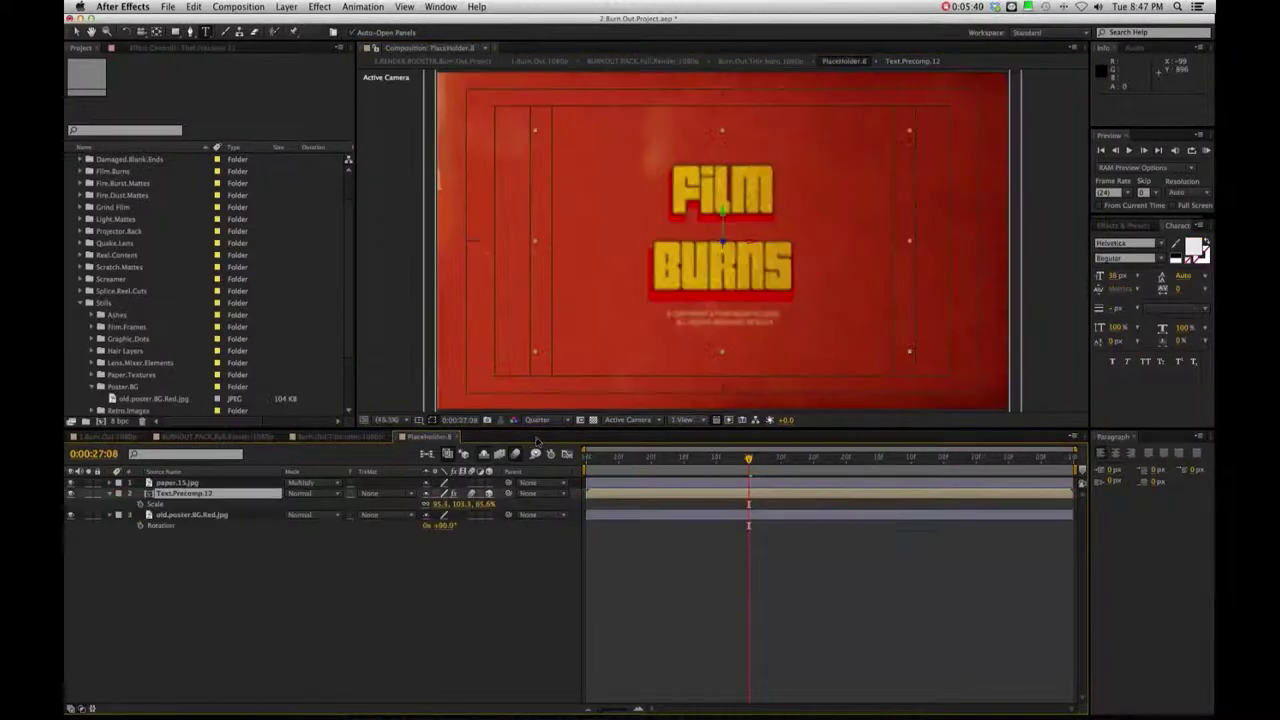
{"action": "left_click", "coordinate": [458, 437]}
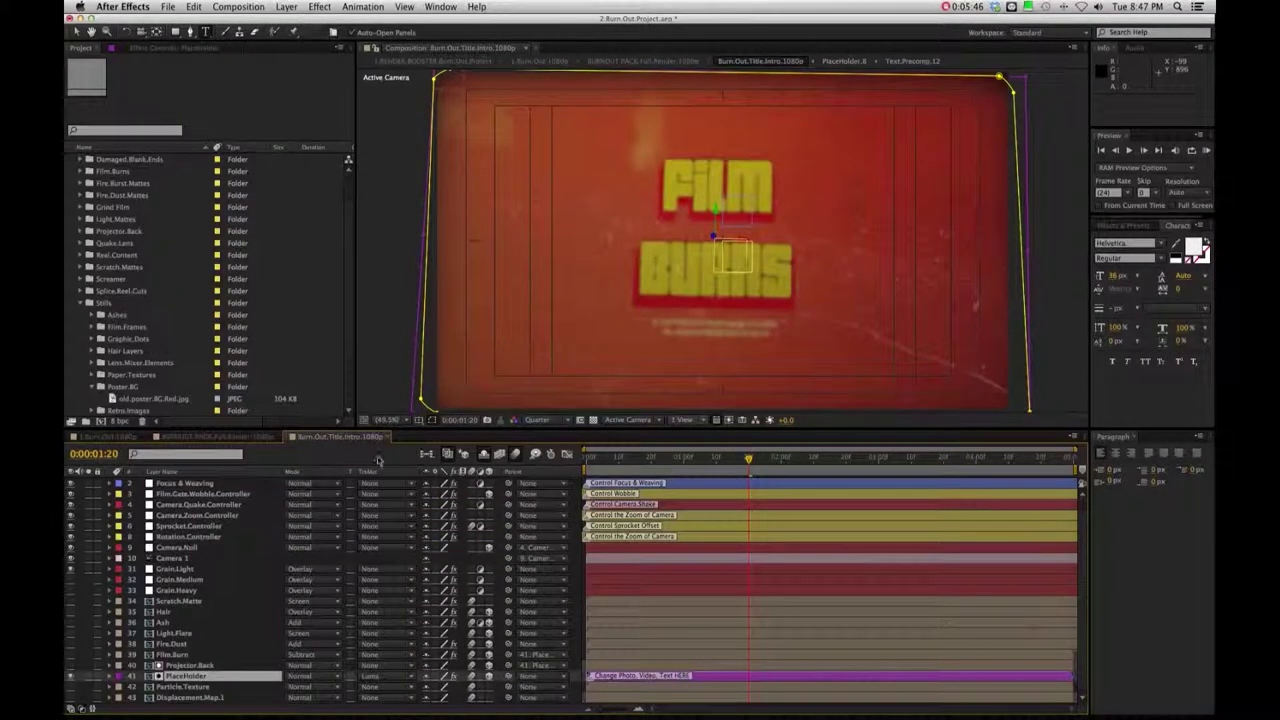
{"action": "left_click", "coordinate": [388, 438]}
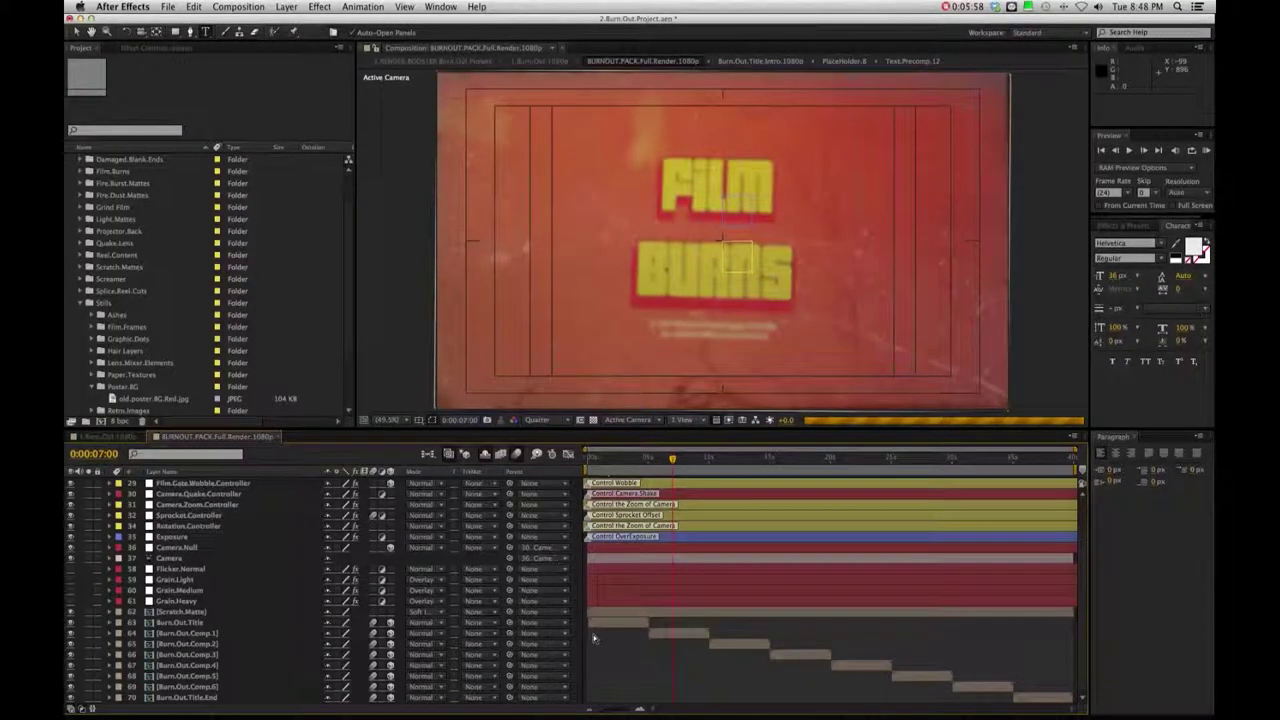
{"action": "left_click", "coordinate": [661, 634]}
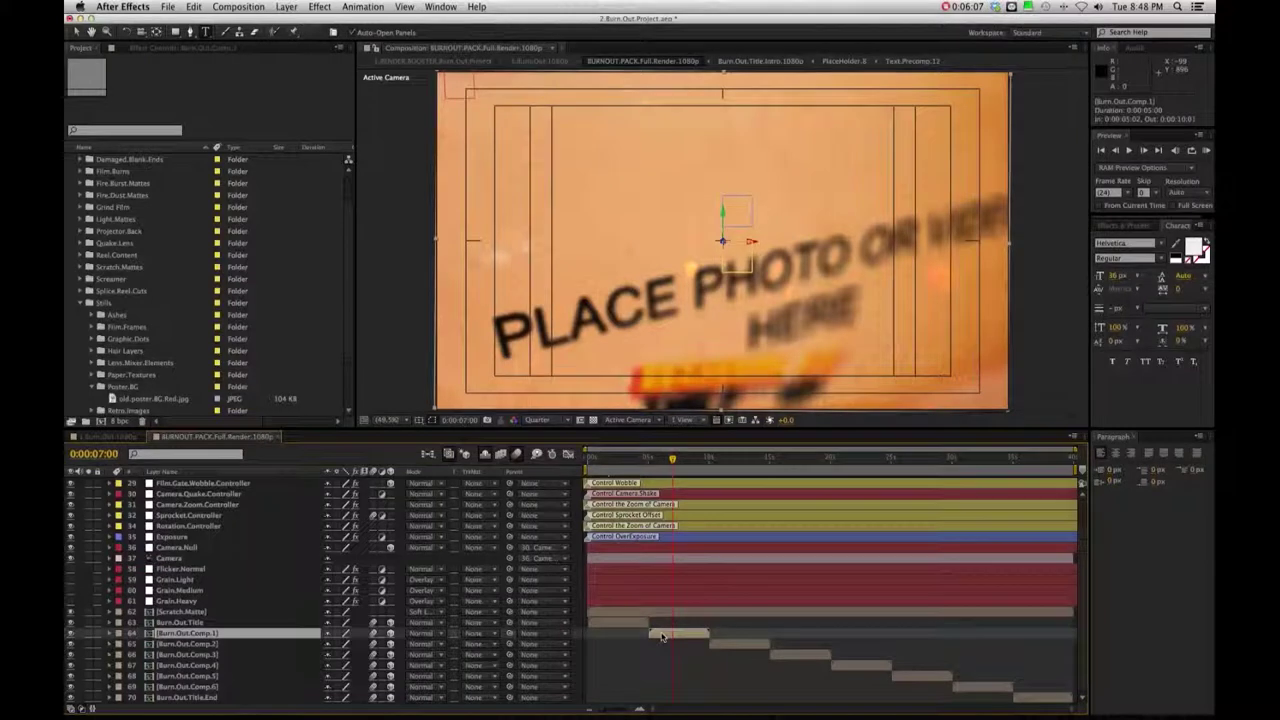
{"action": "double_click", "coordinate": [661, 636]}
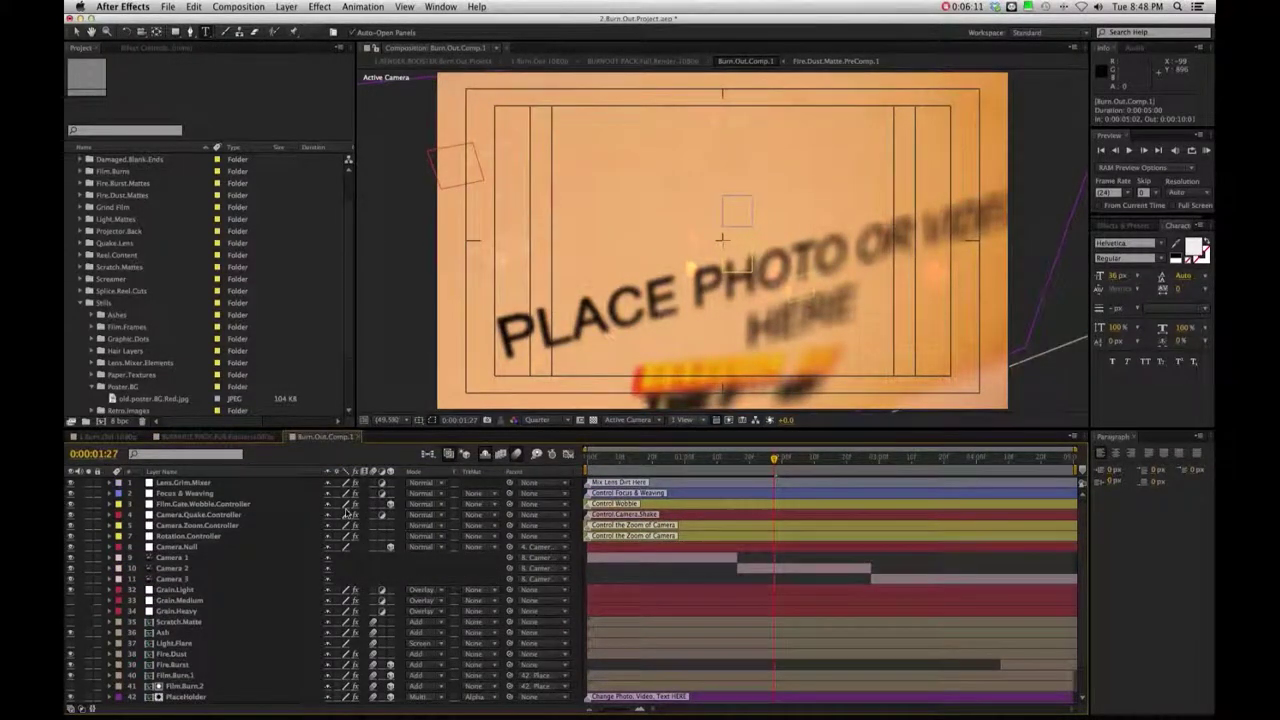
Step: Look at the controller layers, Camera.Null and the three camera layers in Burn.Out.Comp.1
{"action": "left_click", "coordinate": [163, 558]}
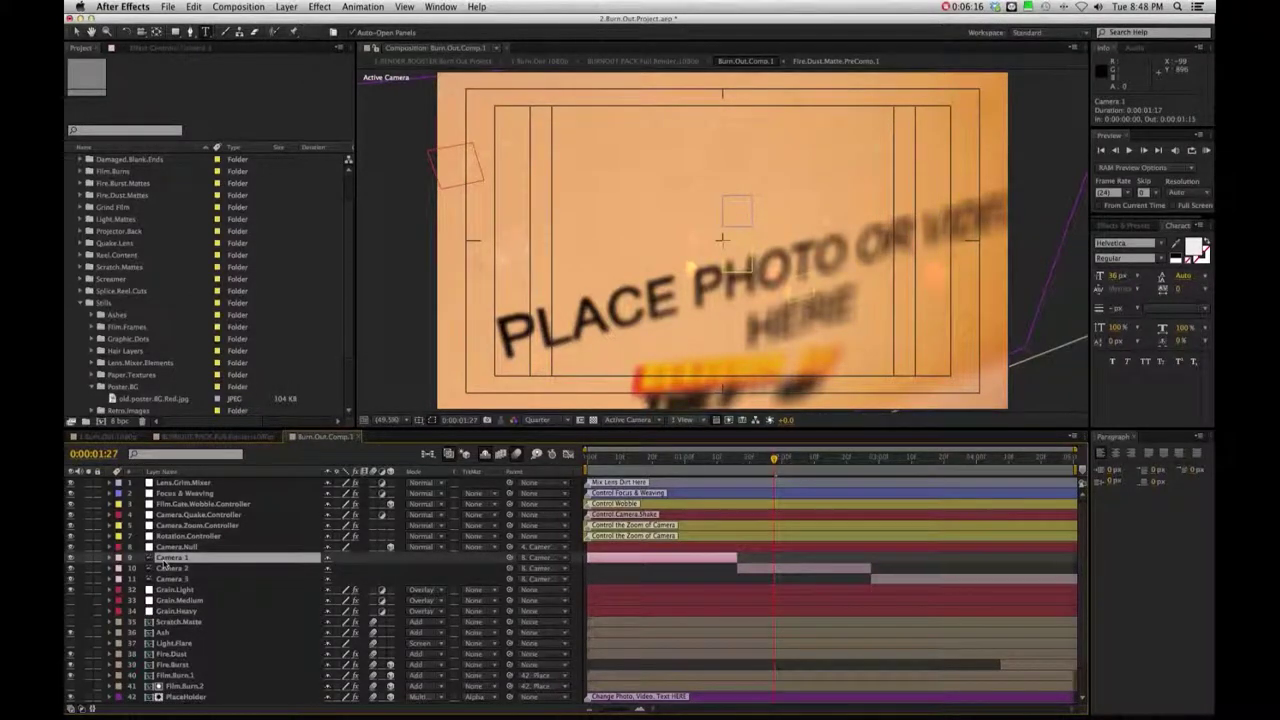
{"action": "left_click", "coordinate": [207, 482]}
{"action": "left_click", "coordinate": [205, 504]}
{"action": "left_click", "coordinate": [200, 547]}
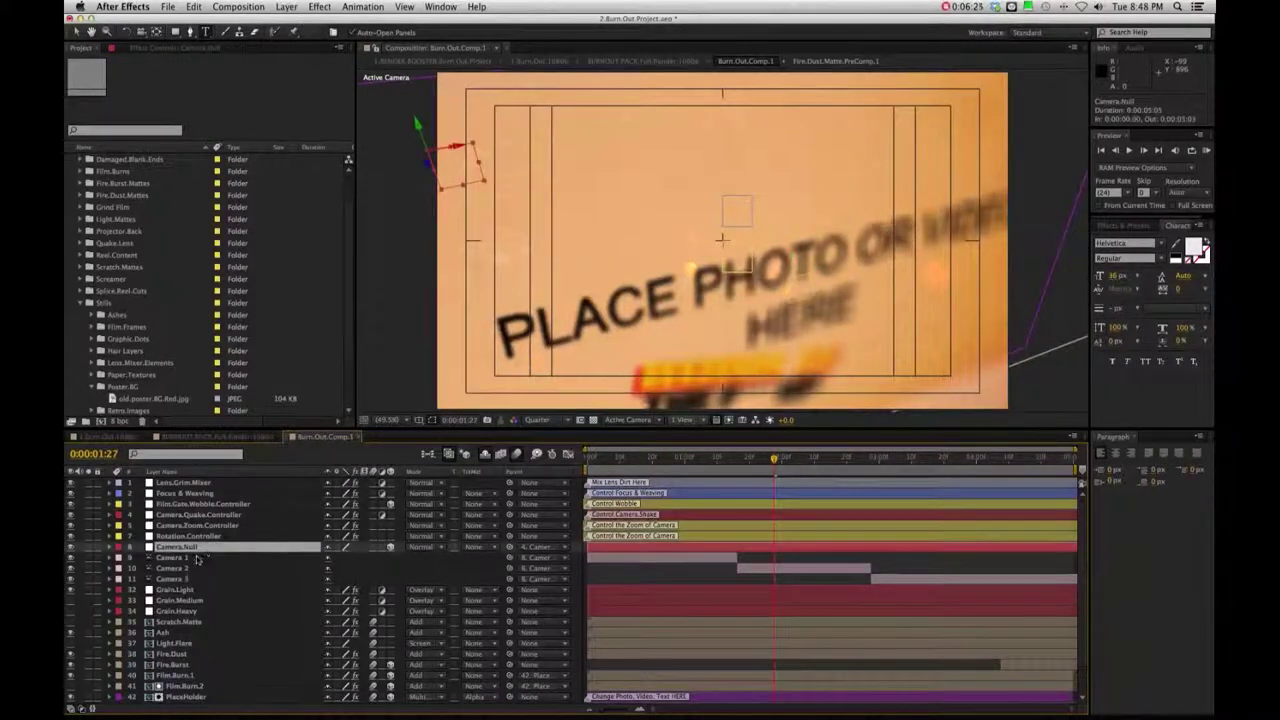
{"action": "left_click", "coordinate": [193, 558]}
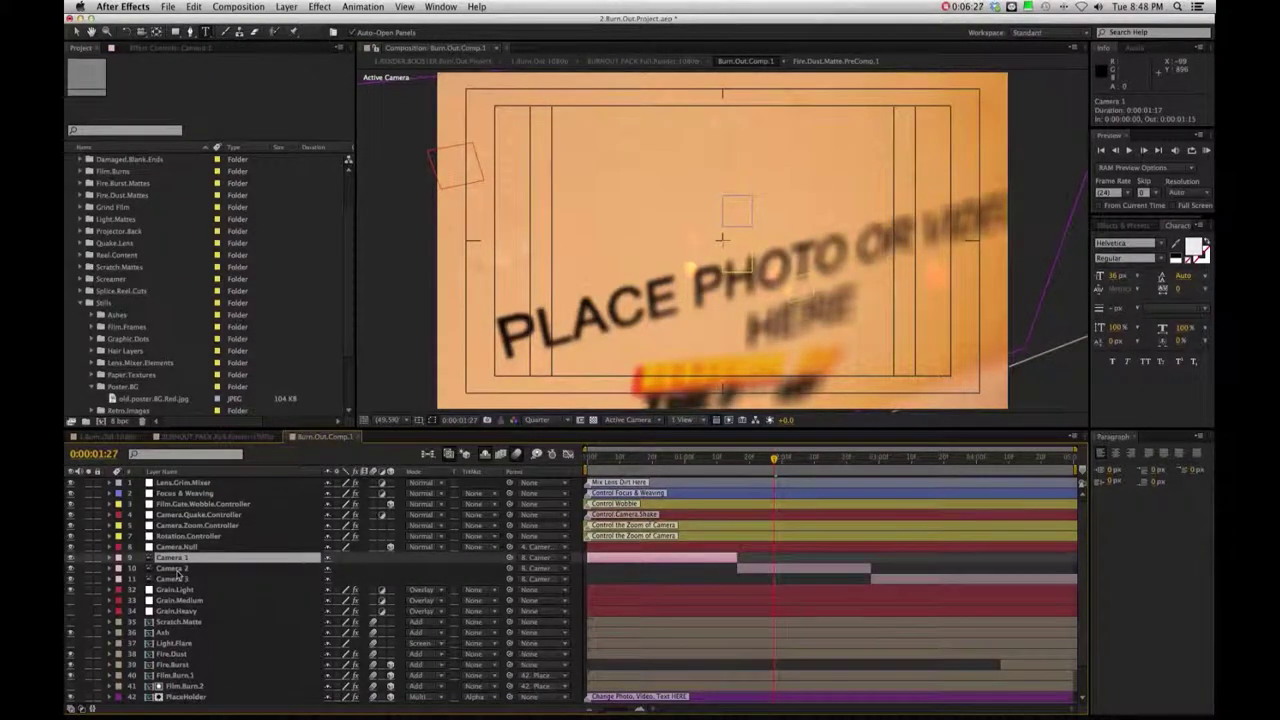
{"action": "left_click", "coordinate": [178, 568]}
{"action": "left_click", "coordinate": [182, 579]}
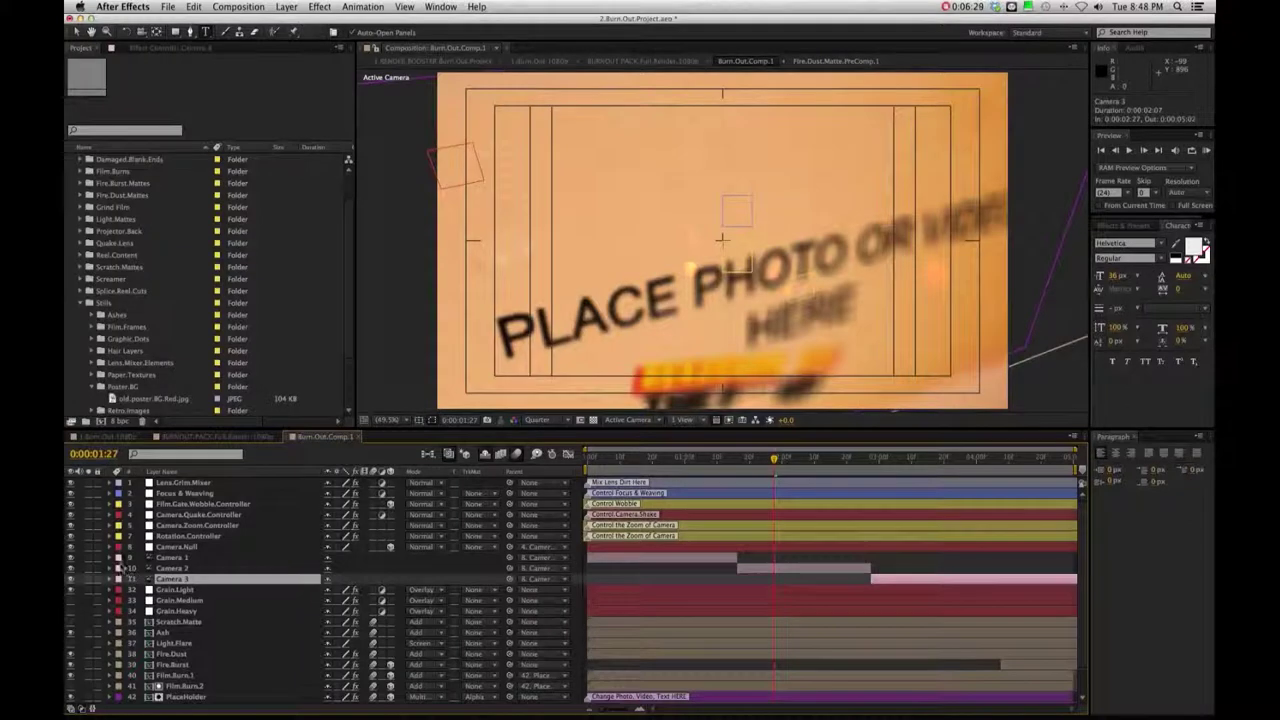
Step: Expand Camera 1's camera options and move to 0:00:01:03 to examine its focus and aperture settings
{"action": "left_click", "coordinate": [111, 557]}
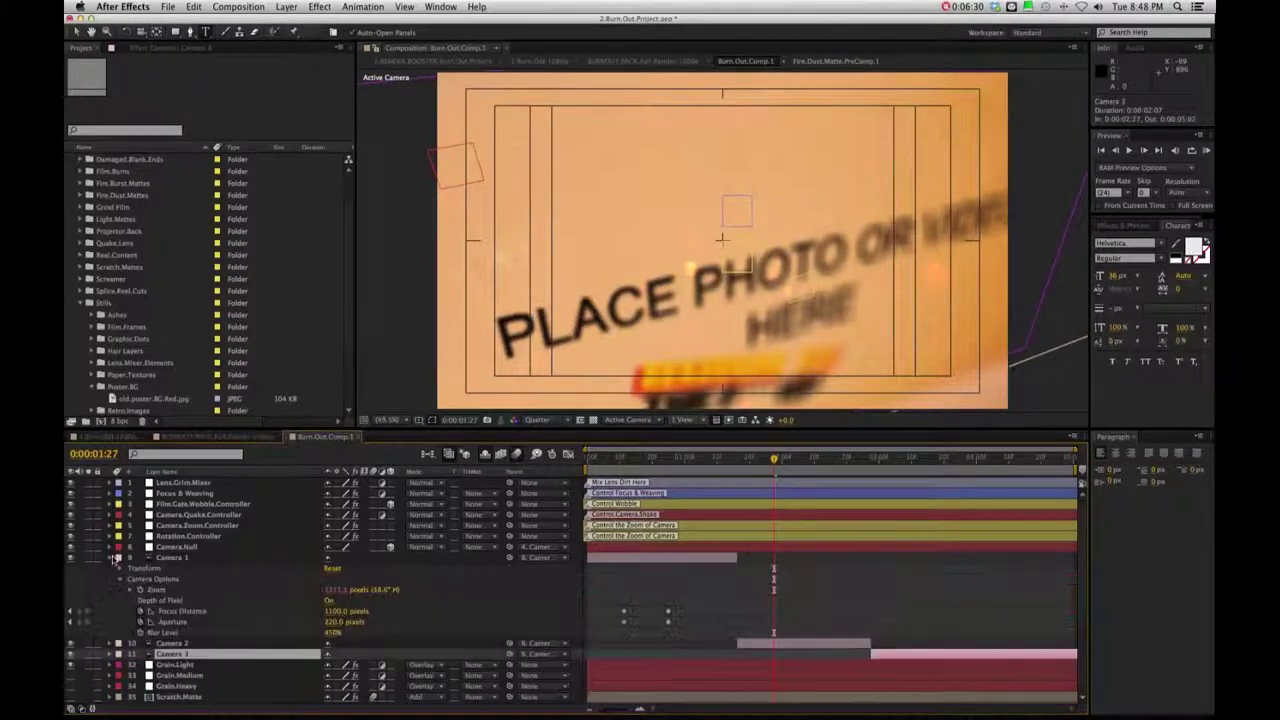
{"action": "left_click", "coordinate": [178, 557]}
{"action": "left_click", "coordinate": [697, 464]}
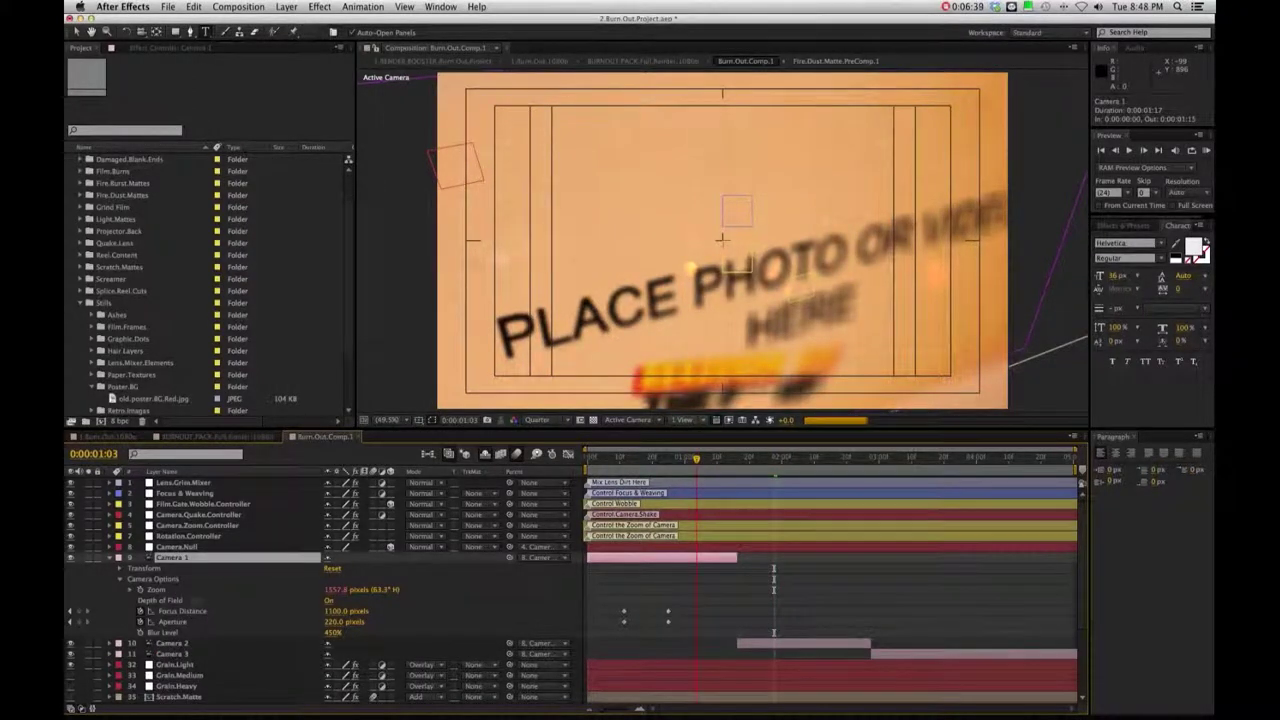
Step: Try an aperture of 300 pixels on Camera 1 at 0:00:01:03 and revert the change
{"action": "left_click_drag", "start_coordinate": [333, 628], "coordinate": [333, 630]}
{"action": "left_click", "coordinate": [333, 622]}
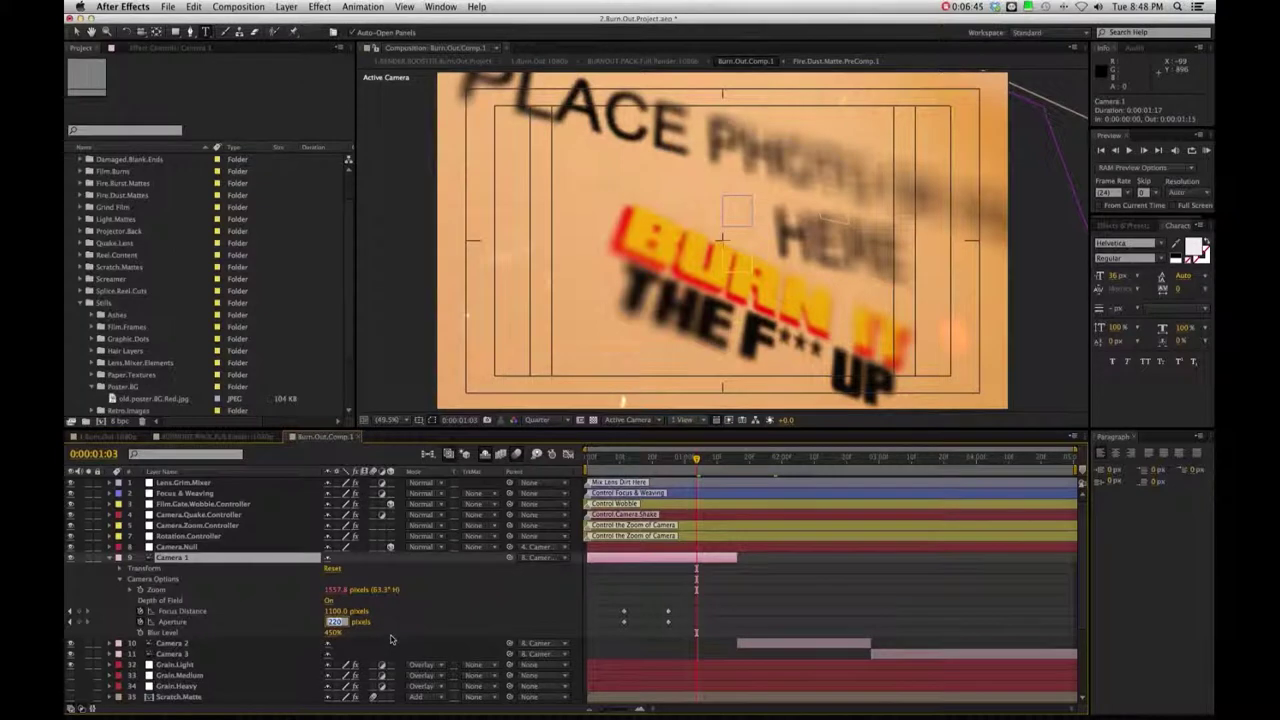
{"action": "key", "text": "Return"}
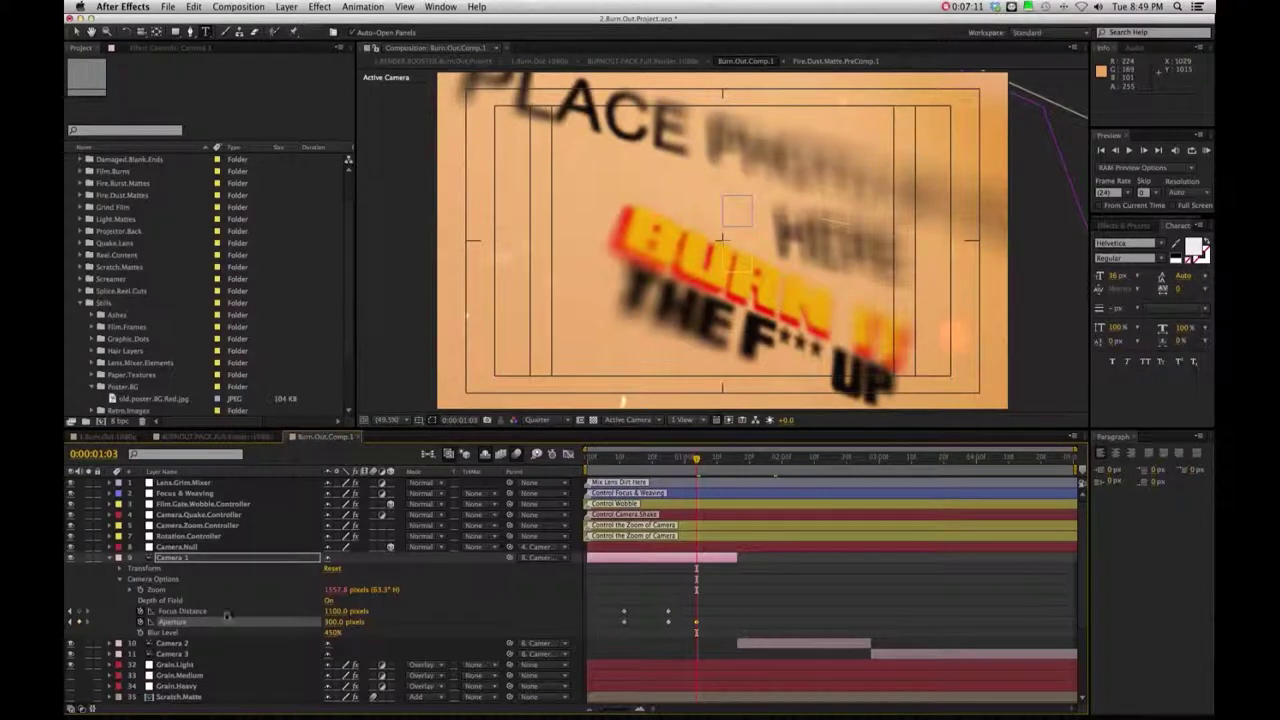
{"action": "left_click", "coordinate": [333, 621]}
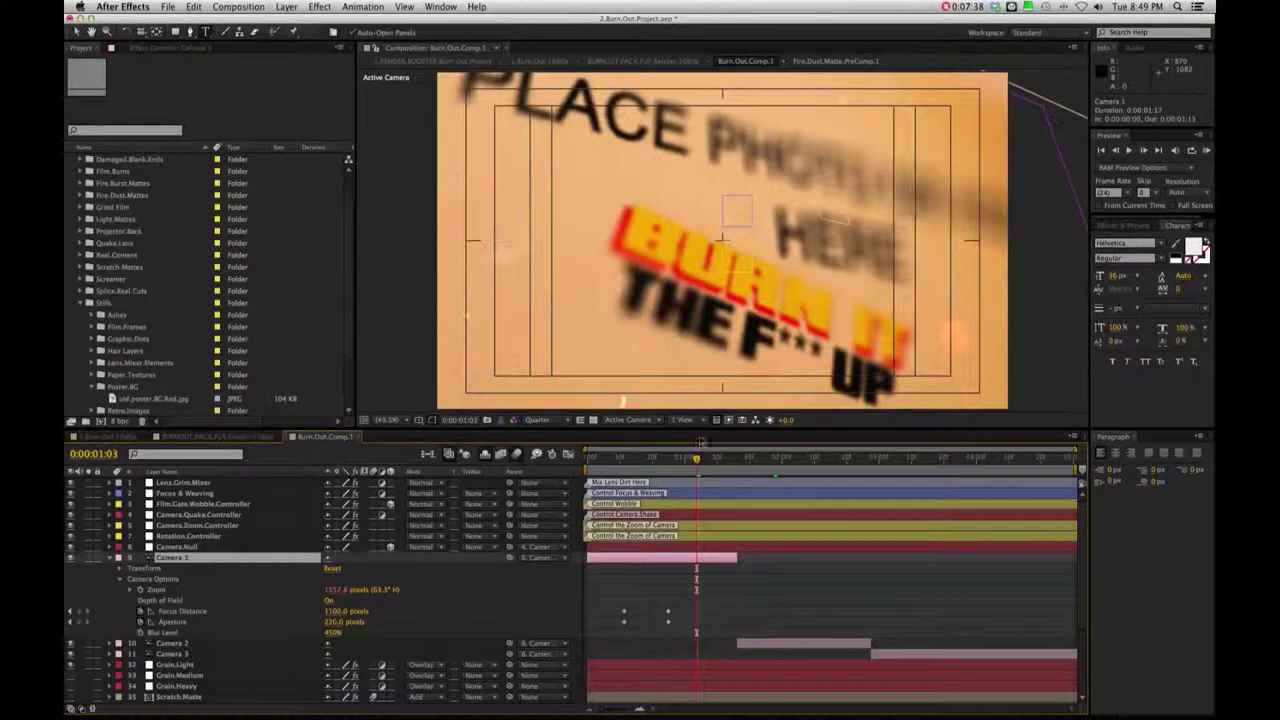
Step: Move Camera 1 back in depth to position 49.4, 1186.3, -1290.5 and increase its focus distance
{"action": "key", "text": "v"}
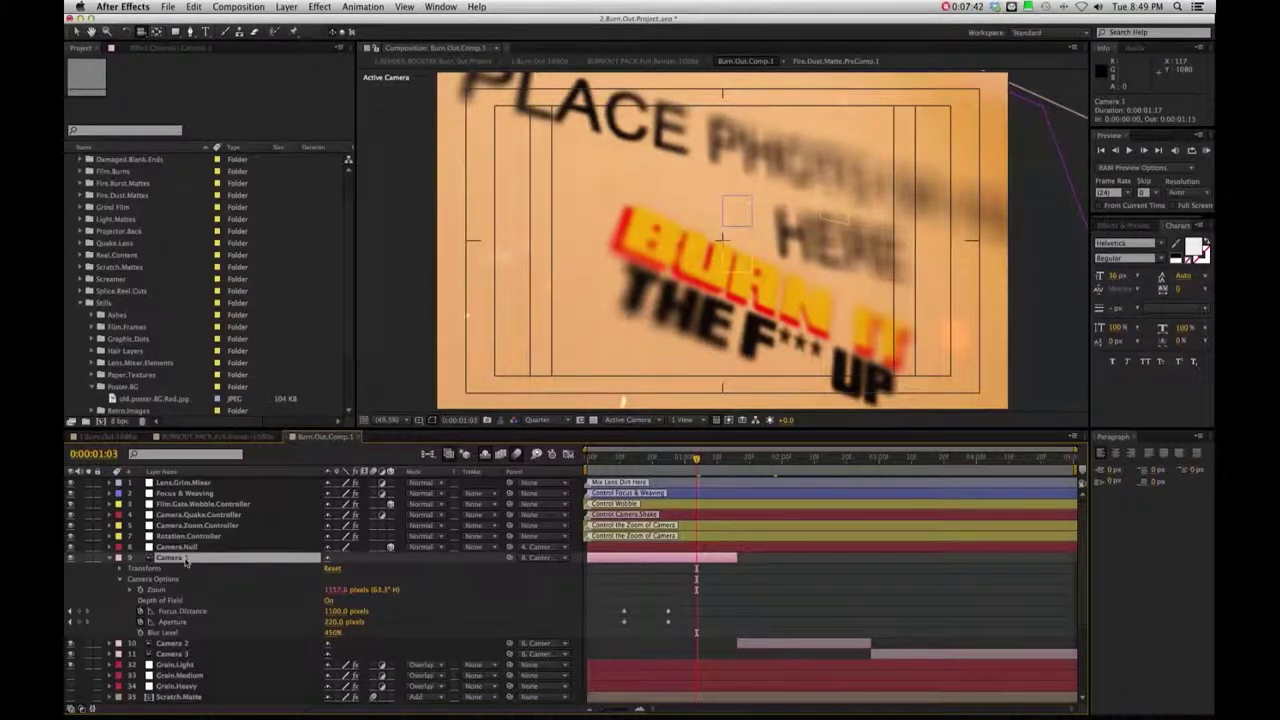
{"action": "key", "text": "y"}
{"action": "left_click", "coordinate": [741, 217]}
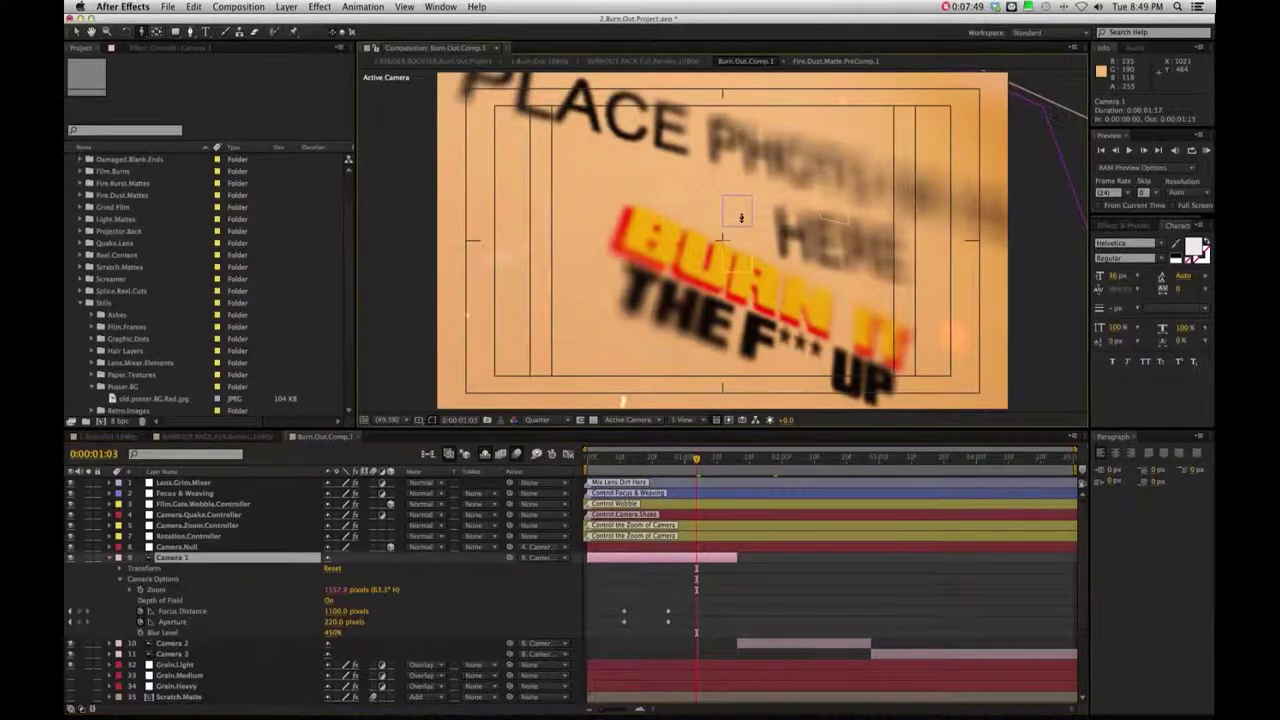
{"action": "left_click_drag", "start_coordinate": [741, 217], "coordinate": [741, 249]}
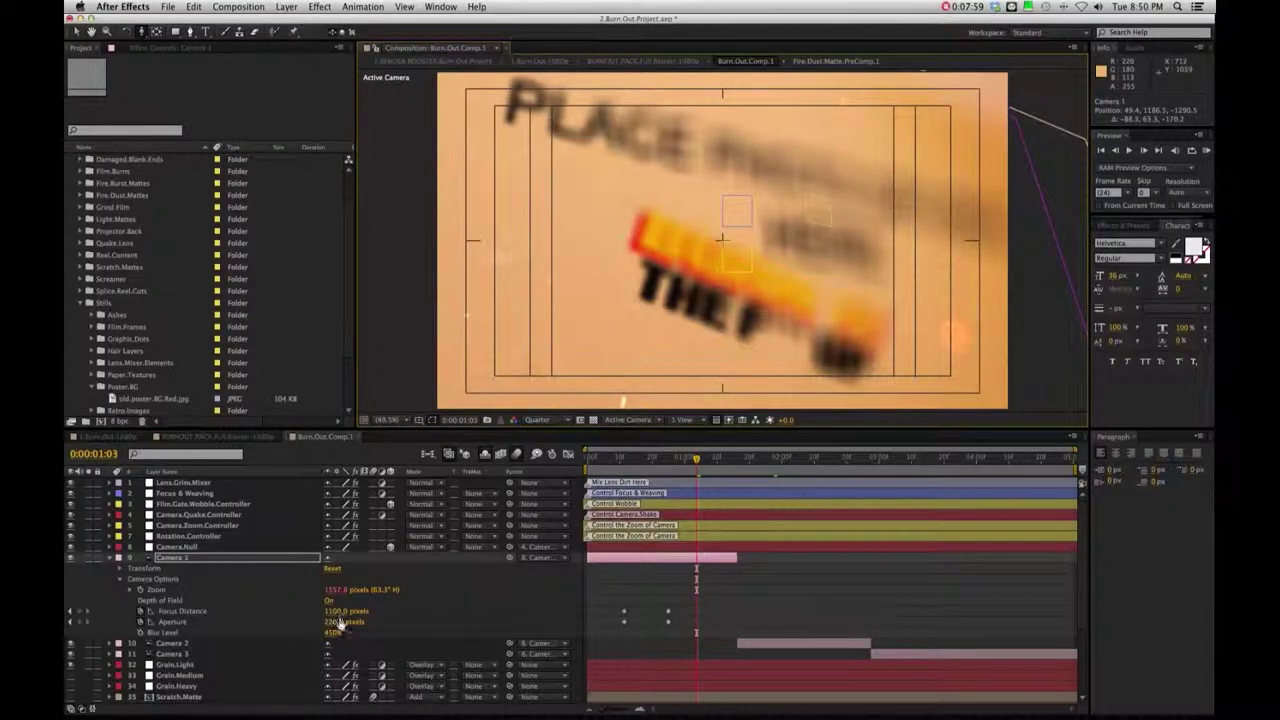
{"action": "left_click_drag", "start_coordinate": [340, 611], "coordinate": [432, 611]}
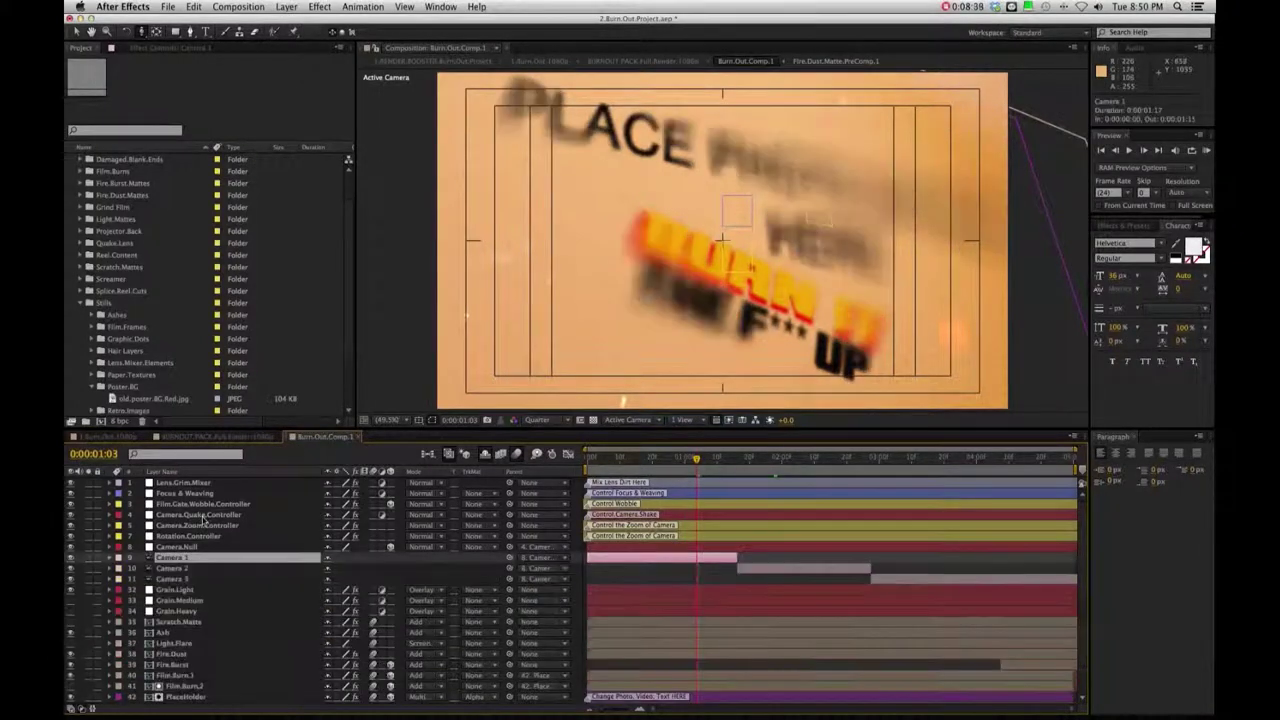
Step: Look at the camera quake, film gate wobble and rotation controllers, the grain layers and Scratch.Matte
{"action": "left_click", "coordinate": [205, 516]}
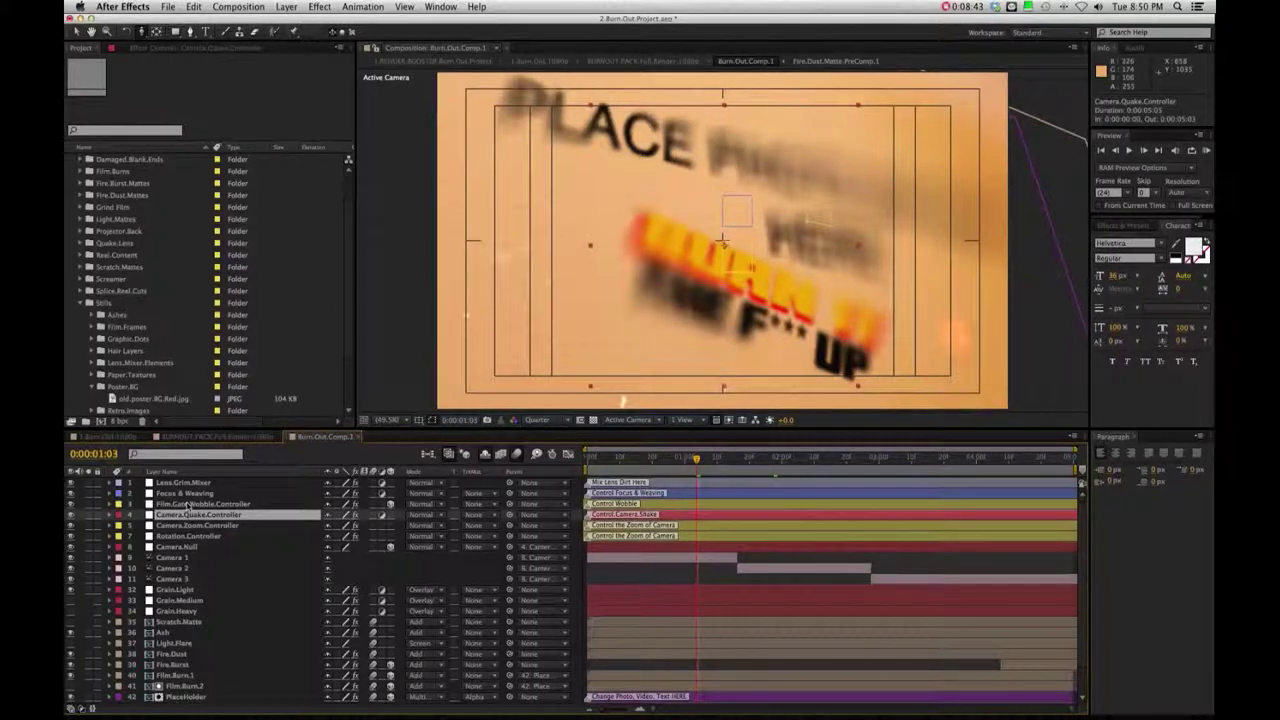
{"action": "left_click", "coordinate": [188, 505]}
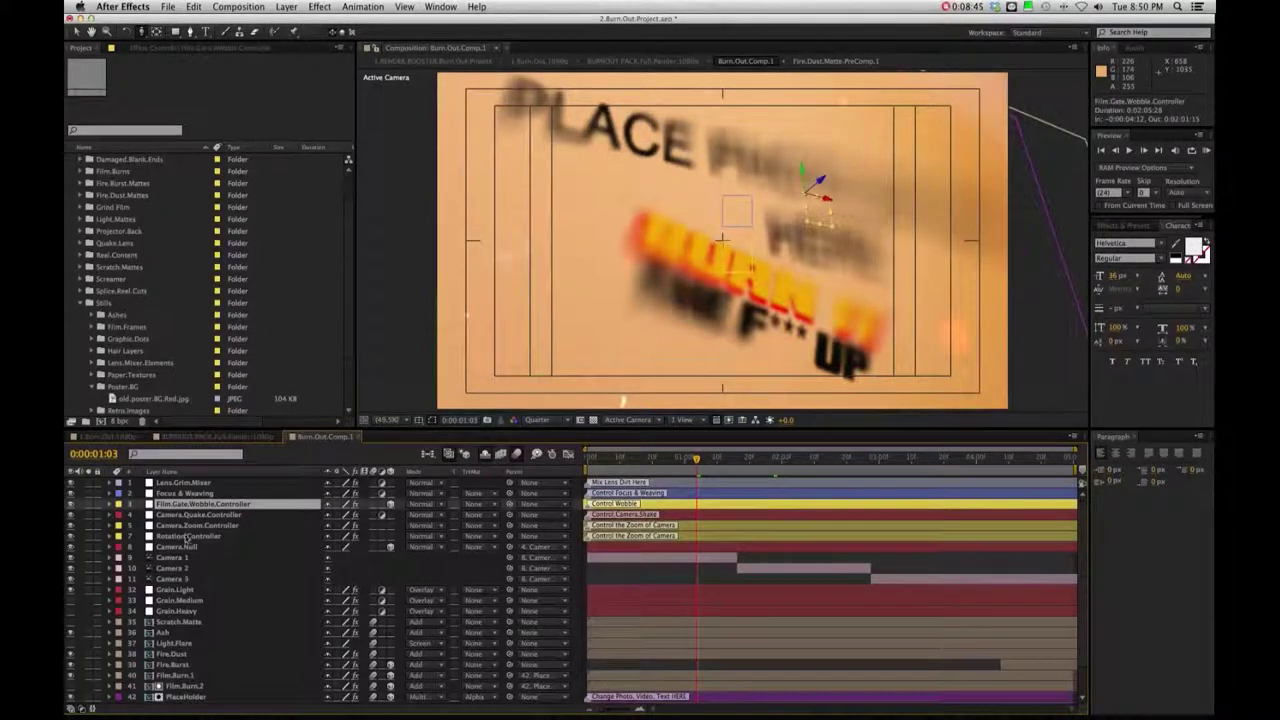
{"action": "left_click", "coordinate": [188, 537]}
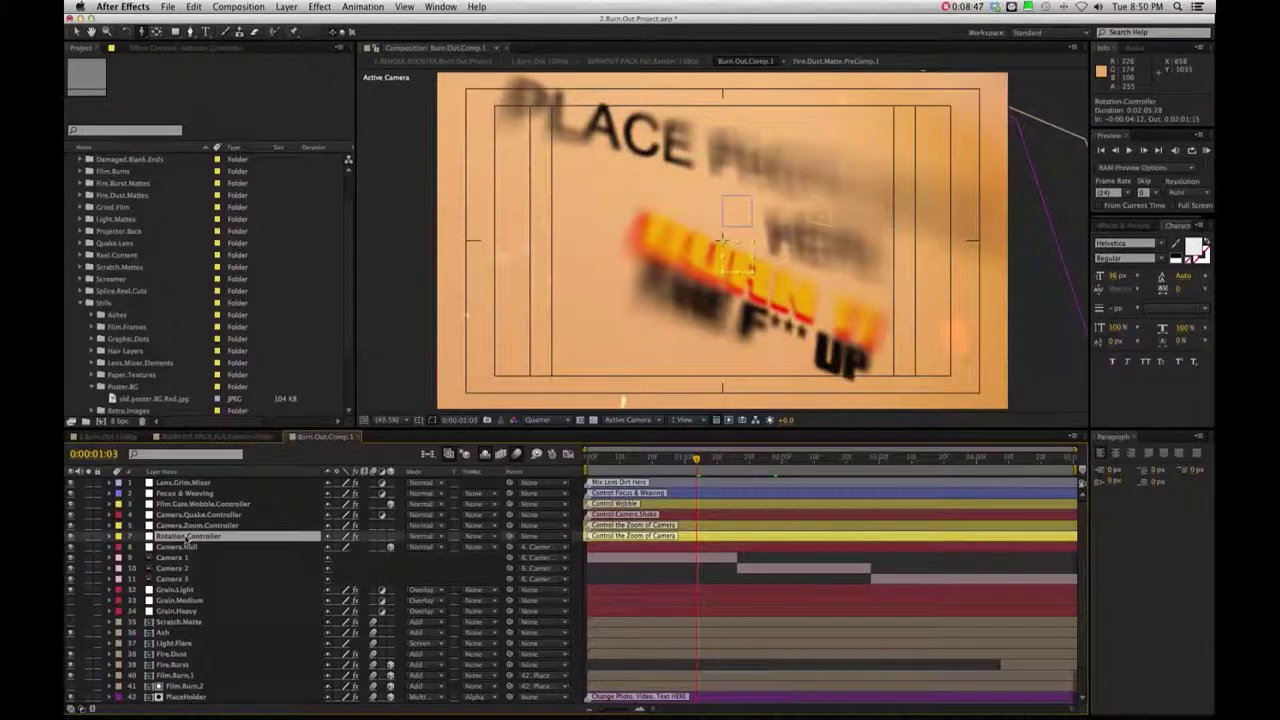
{"action": "left_click", "coordinate": [184, 591]}
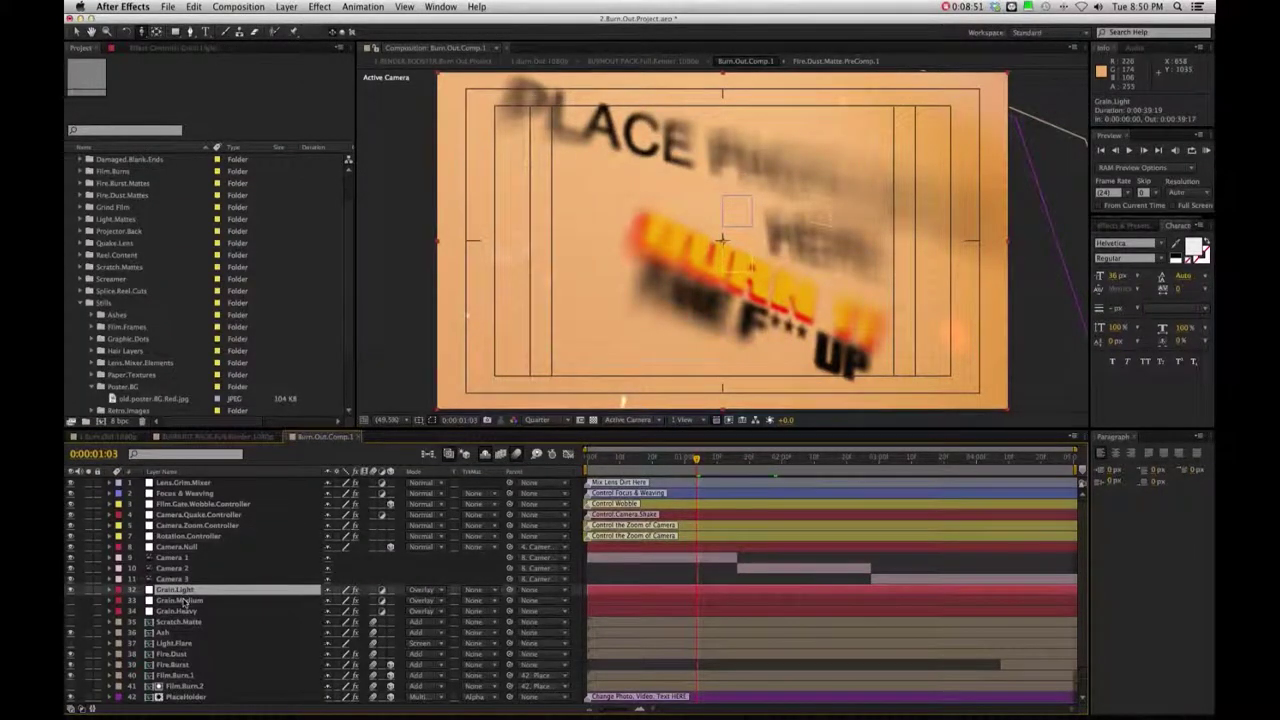
{"action": "left_click", "coordinate": [184, 601]}
{"action": "key", "text": "super+Up"}
{"action": "left_click", "coordinate": [178, 621]}
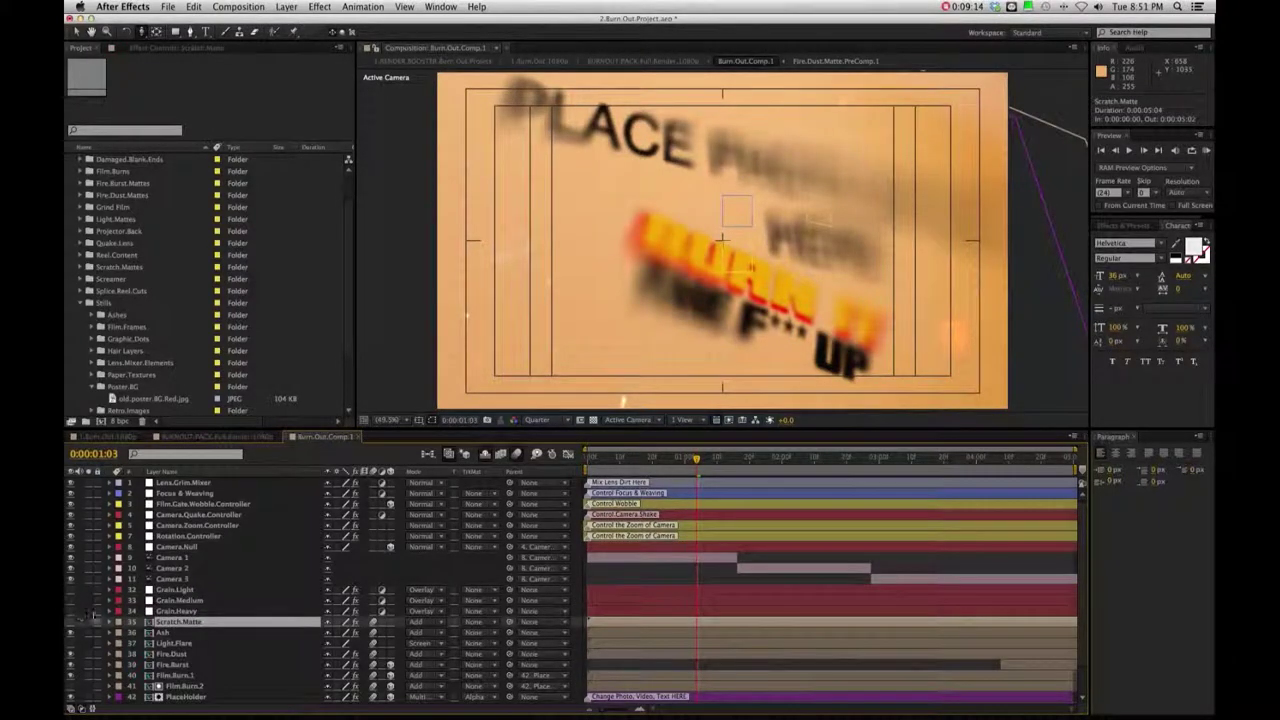
Step: Check the full render composition, return to Burn.Out.Comp.1, and toggle its Scratch.Matte layer on and off to compare the effect
{"action": "left_click", "coordinate": [214, 437]}
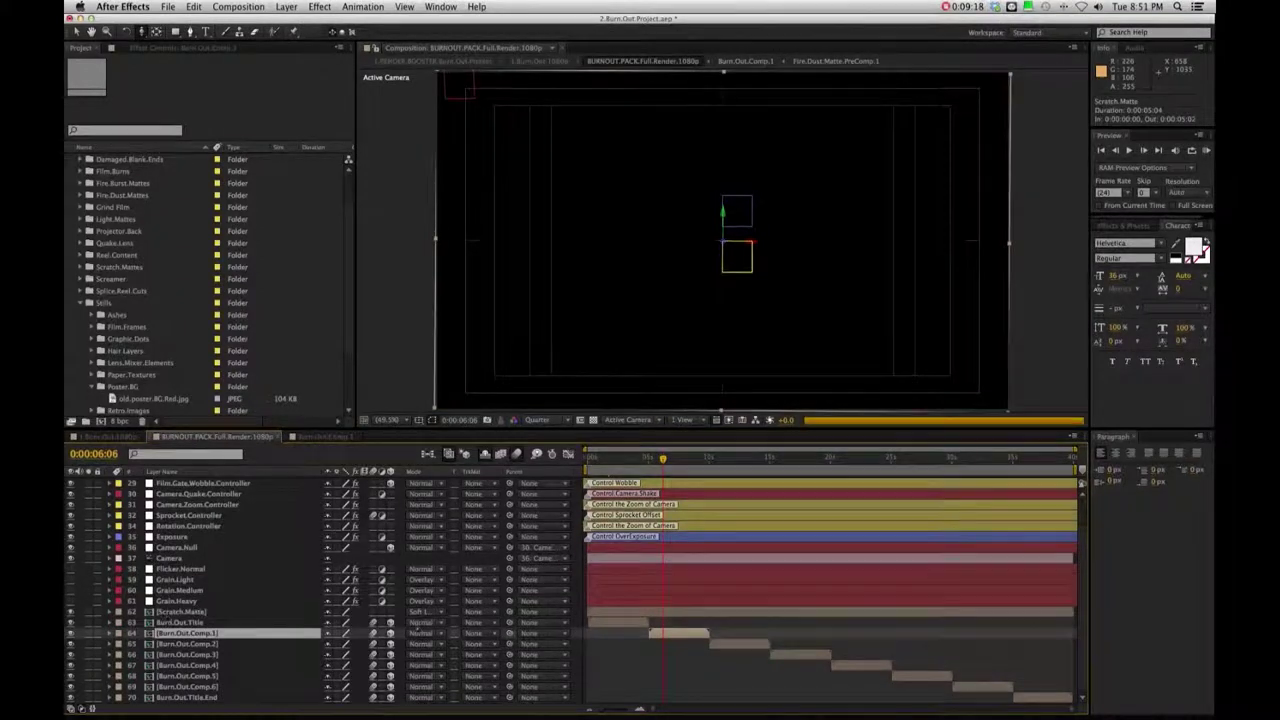
{"action": "left_click", "coordinate": [322, 437]}
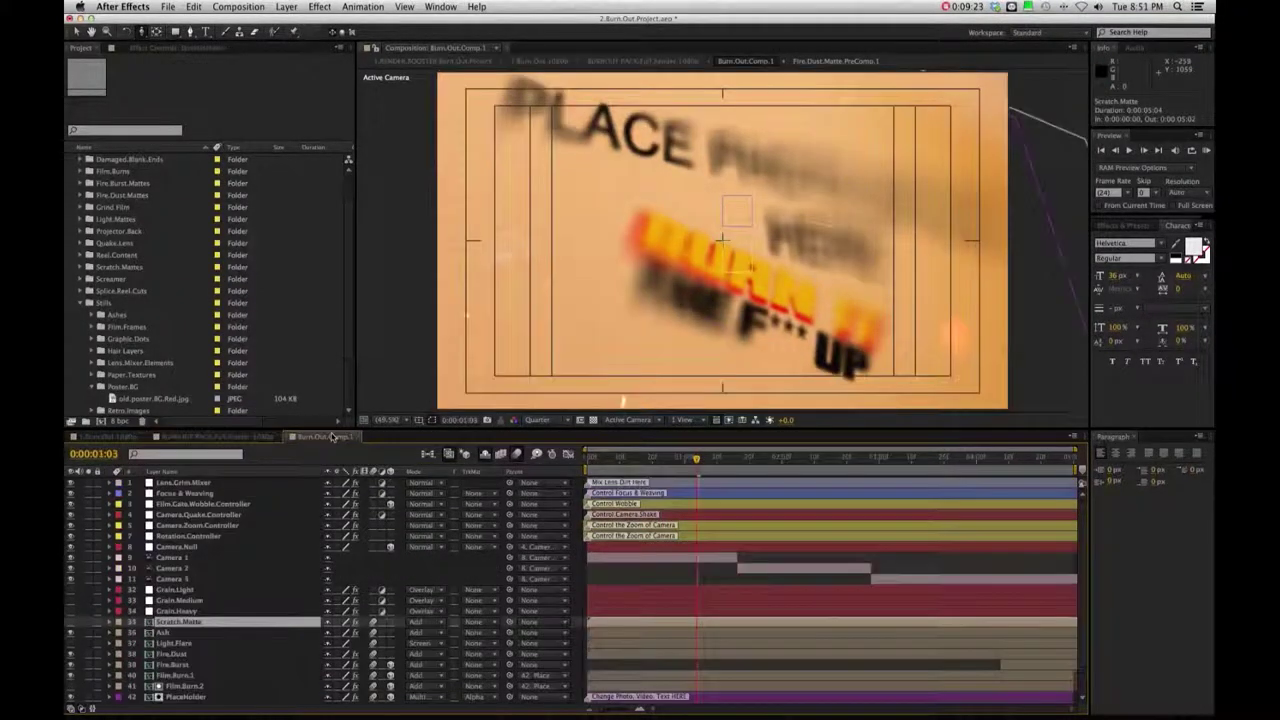
{"action": "left_click", "coordinate": [70, 622]}
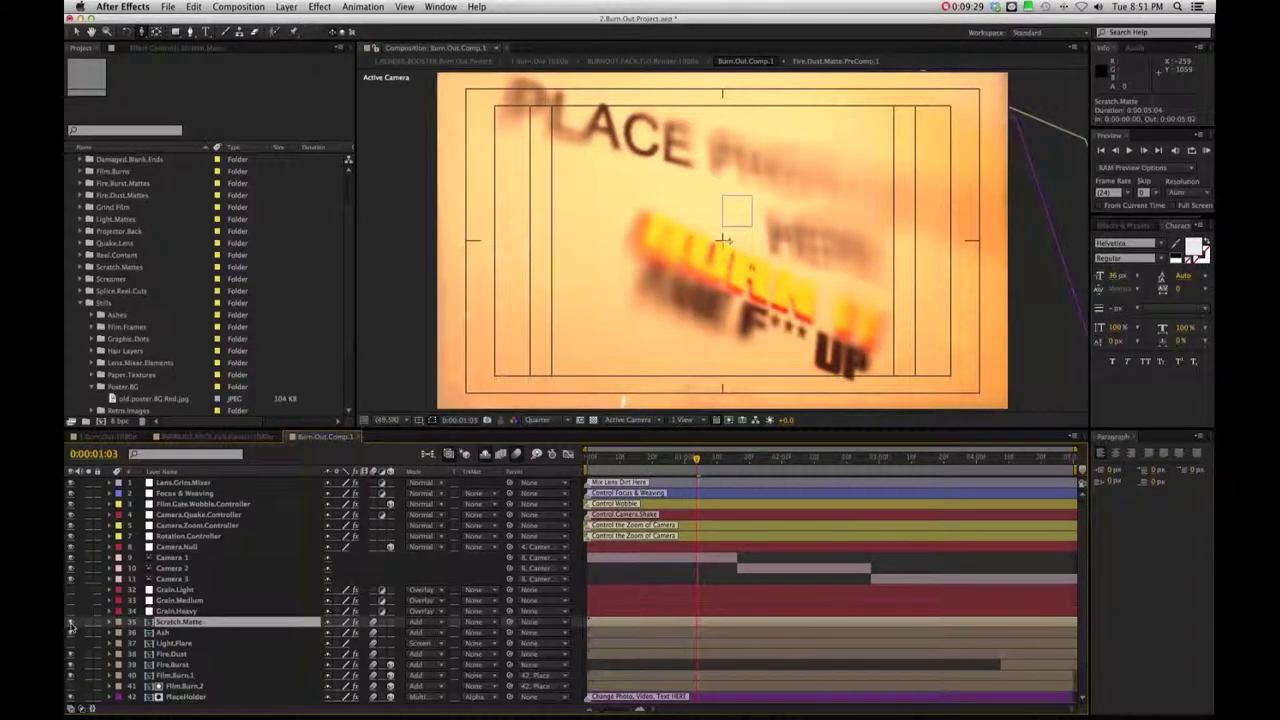
{"action": "left_click", "coordinate": [70, 624]}
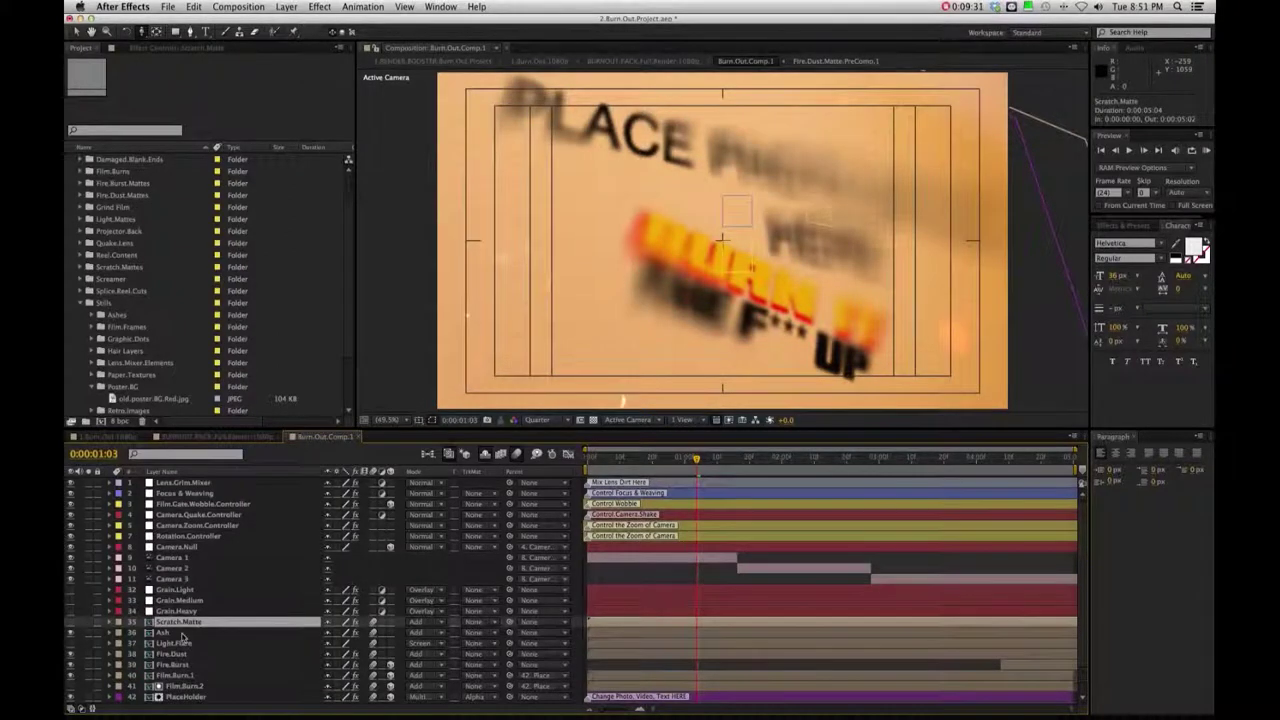
Step: View Burn.Out.Comp.1 at 0:00:02:26, and collapse the Stills and 2.Ultimate.Grindhouse.Collection.V2 project folders
{"action": "key", "text": "KP_0"}
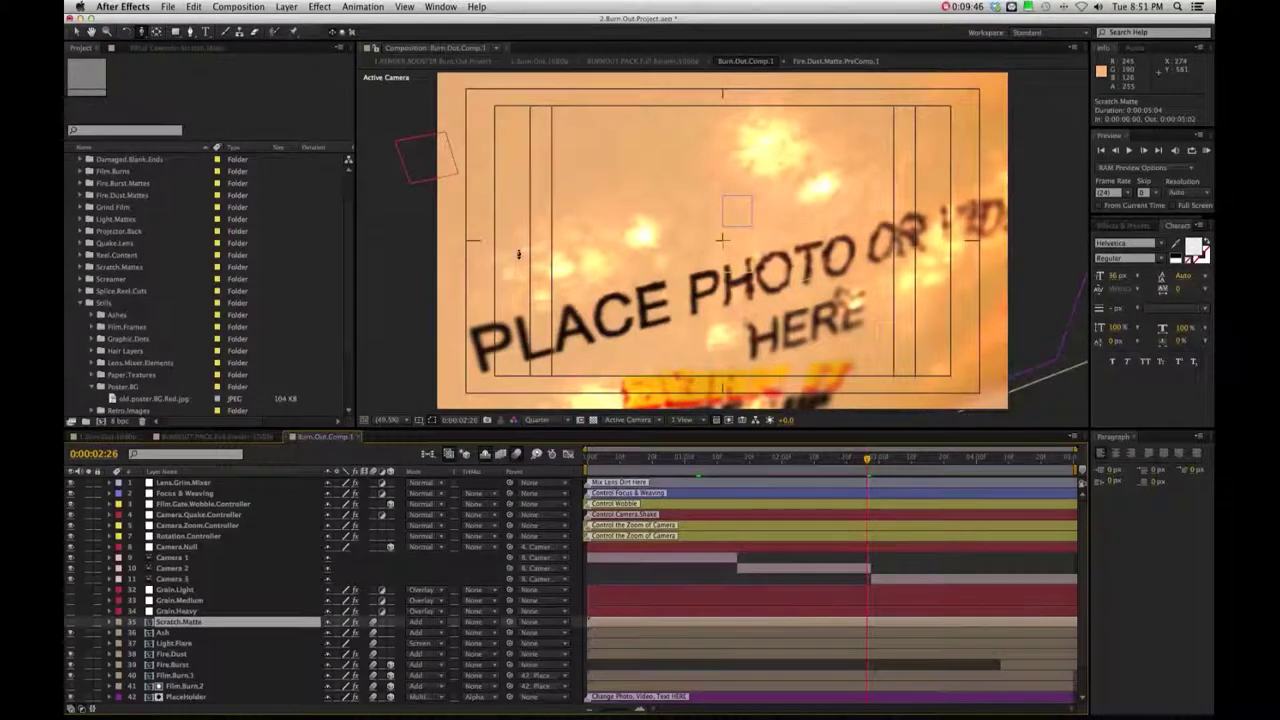
{"action": "left_click", "coordinate": [80, 303]}
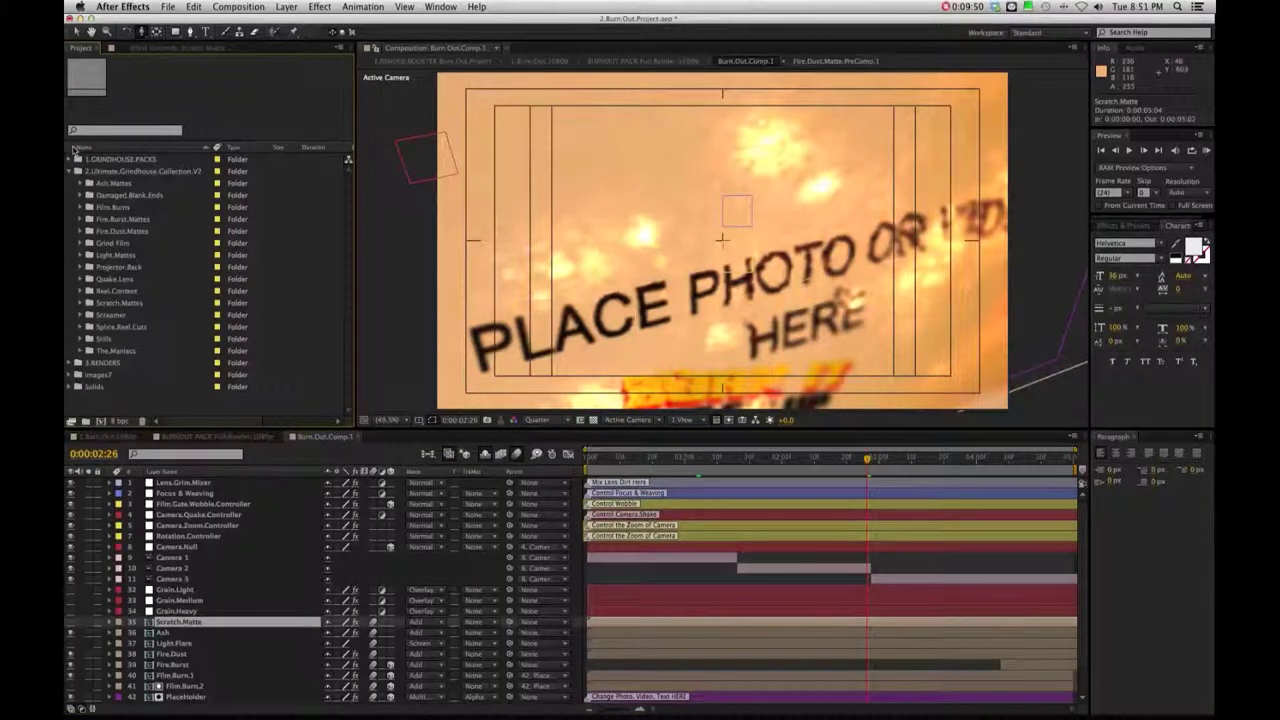
{"action": "left_click", "coordinate": [68, 171]}
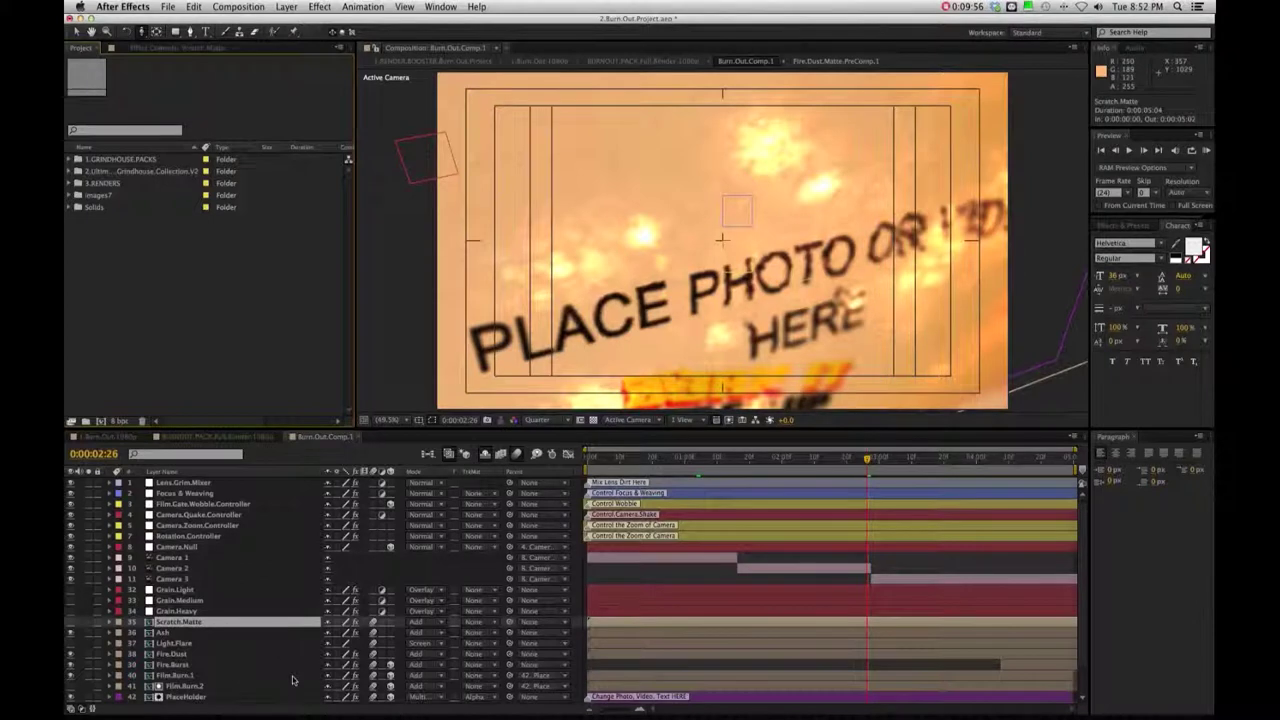
{"action": "scroll", "coordinate": [1085, 582], "scroll_direction": "down", "scroll_amount": 3}
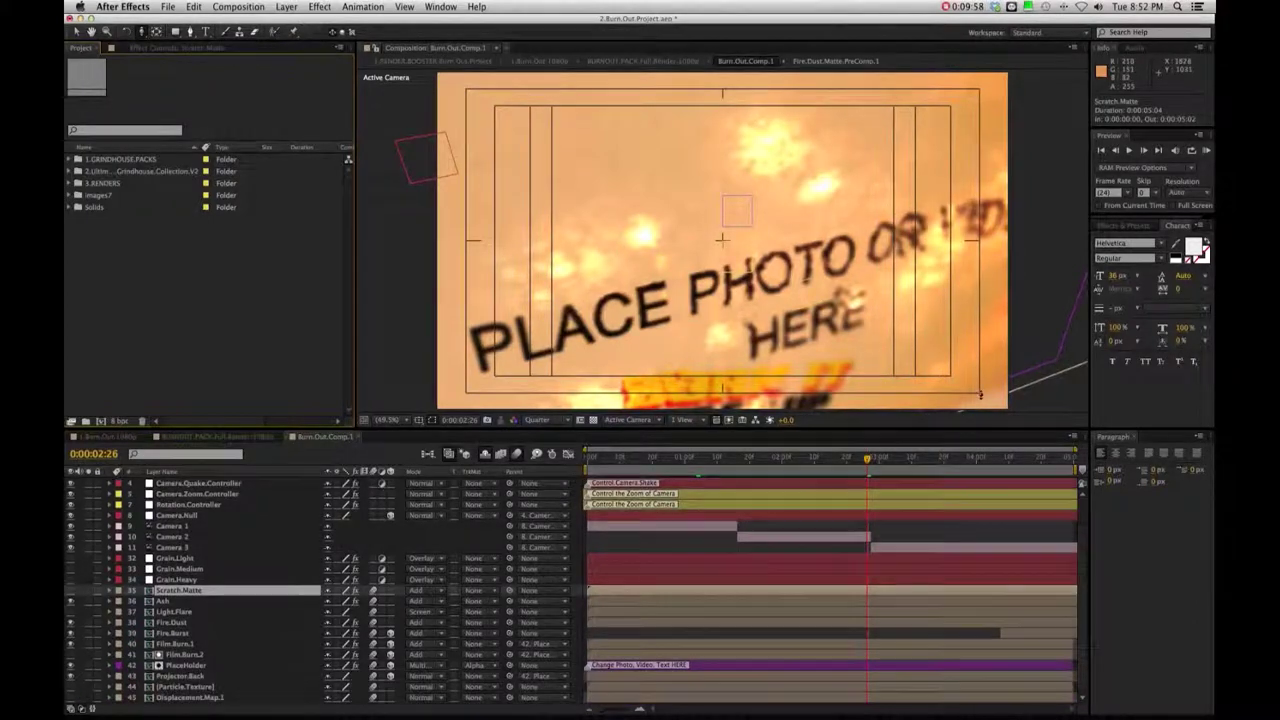
Step: View Burn.Out.Comp.1 at 0:00:03:01 and open the composition behind its PlaceHolder layer
{"action": "left_click", "coordinate": [884, 470]}
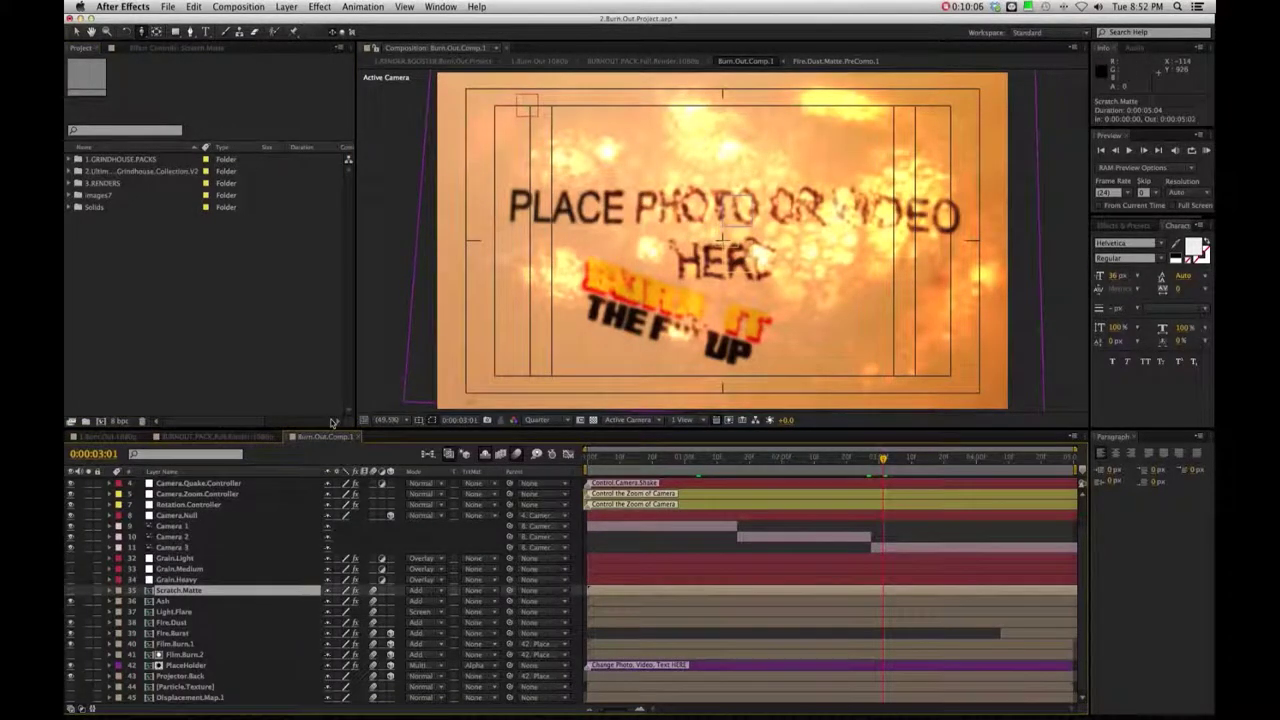
{"action": "left_click", "coordinate": [200, 666]}
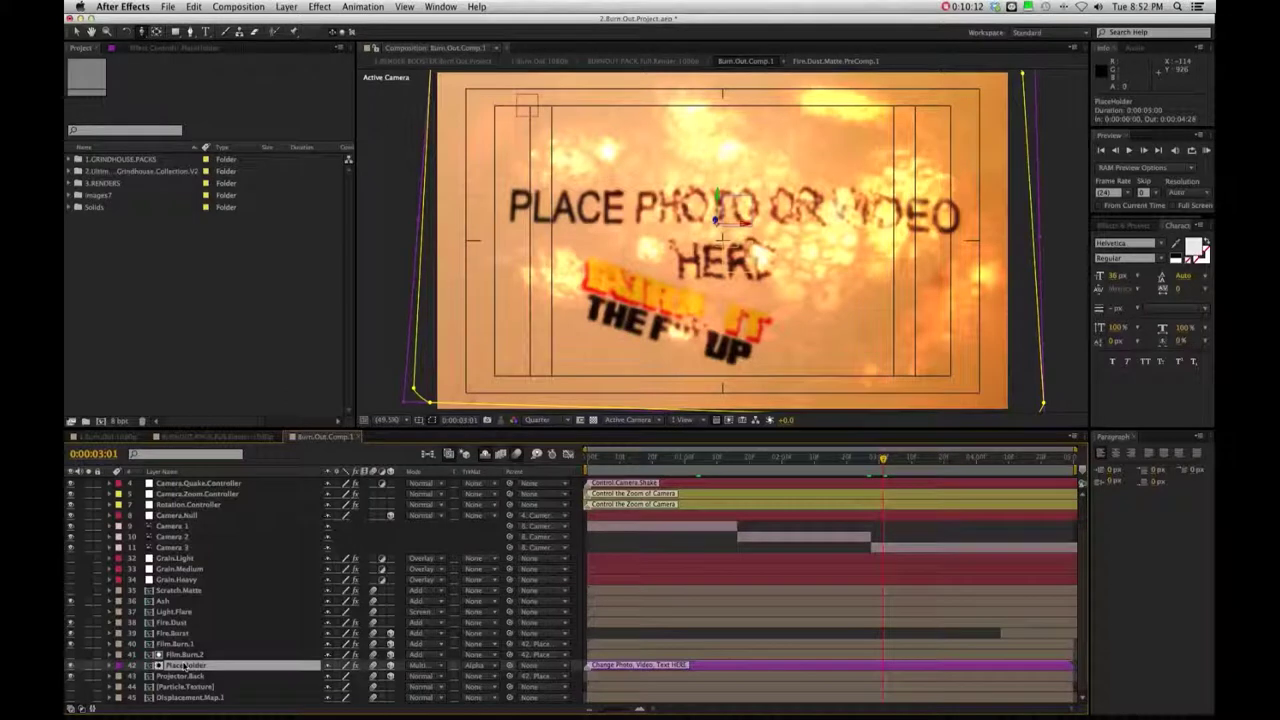
{"action": "double_click", "coordinate": [184, 665]}
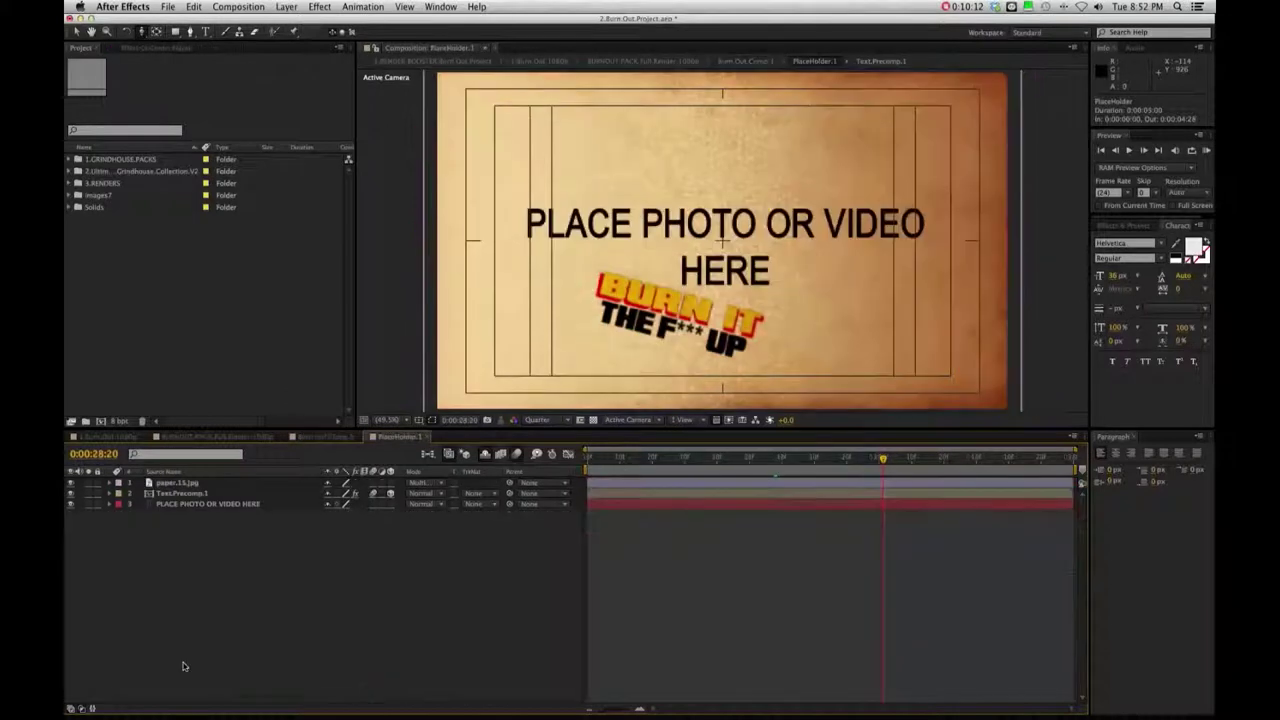
Step: Look at the text layers inside Text.Precomp.1, and return to the placeholder composition
{"action": "left_click", "coordinate": [186, 494]}
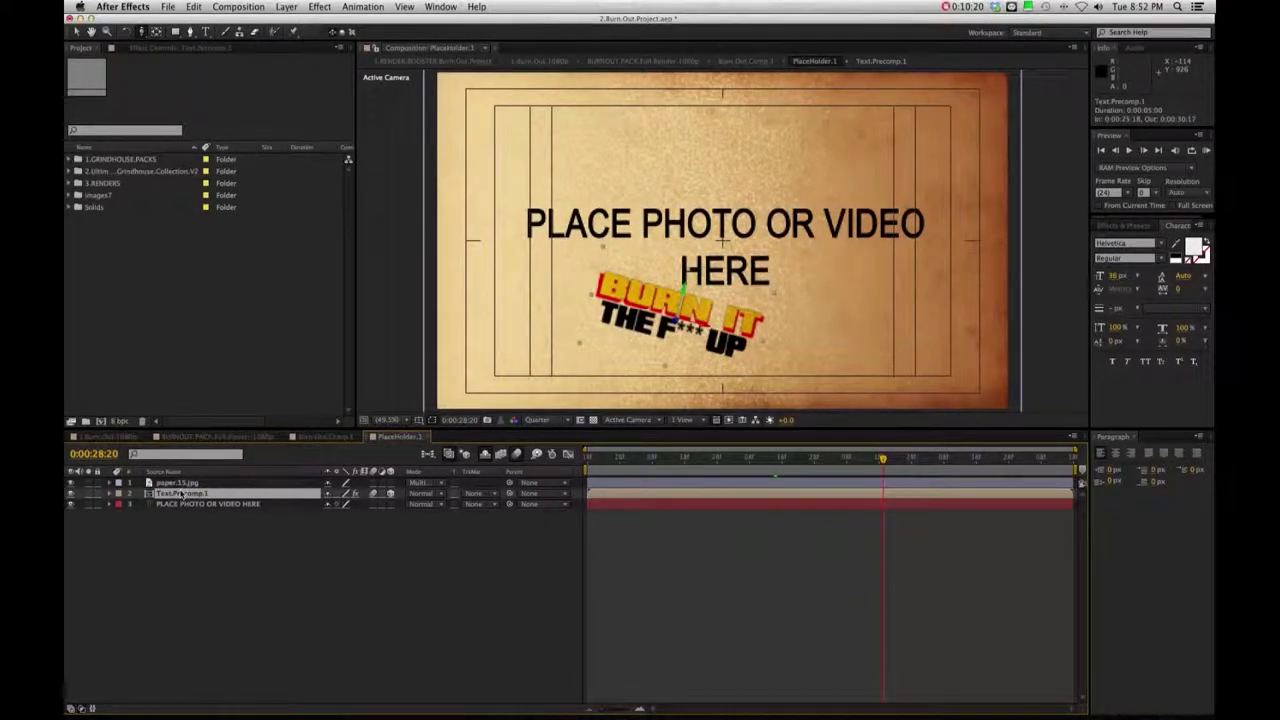
{"action": "double_click", "coordinate": [182, 494]}
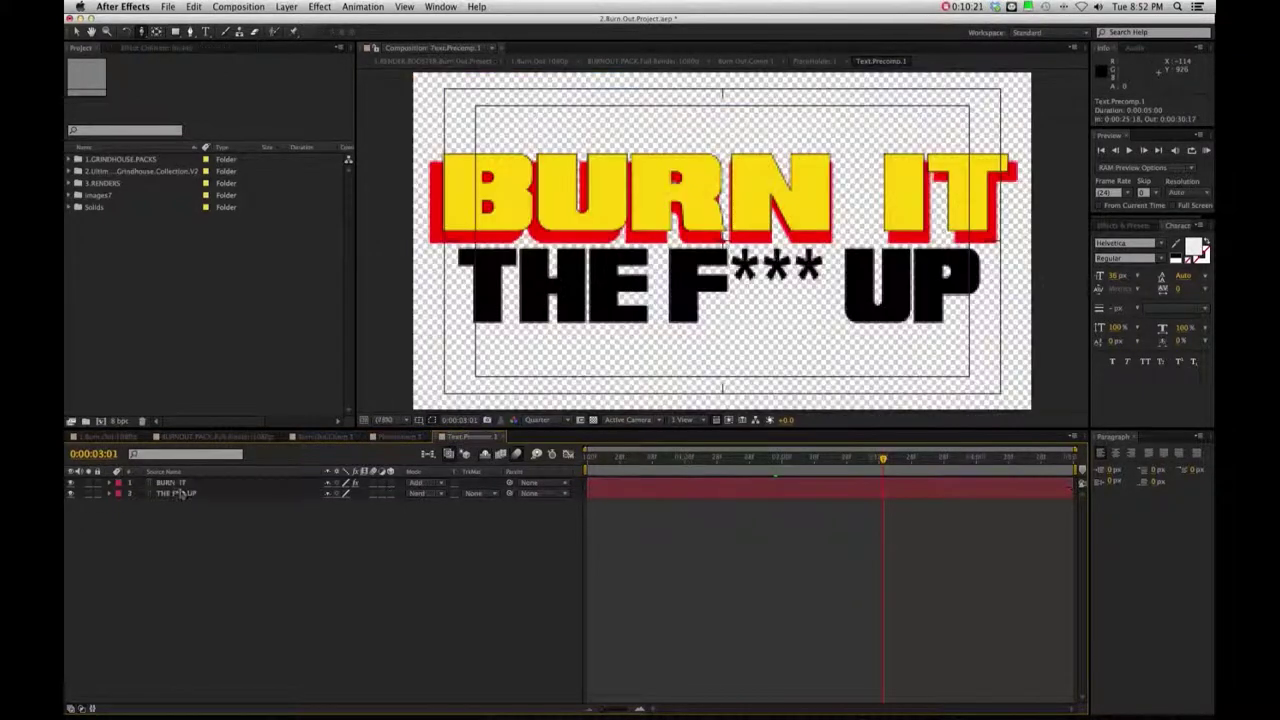
{"action": "left_click", "coordinate": [500, 438]}
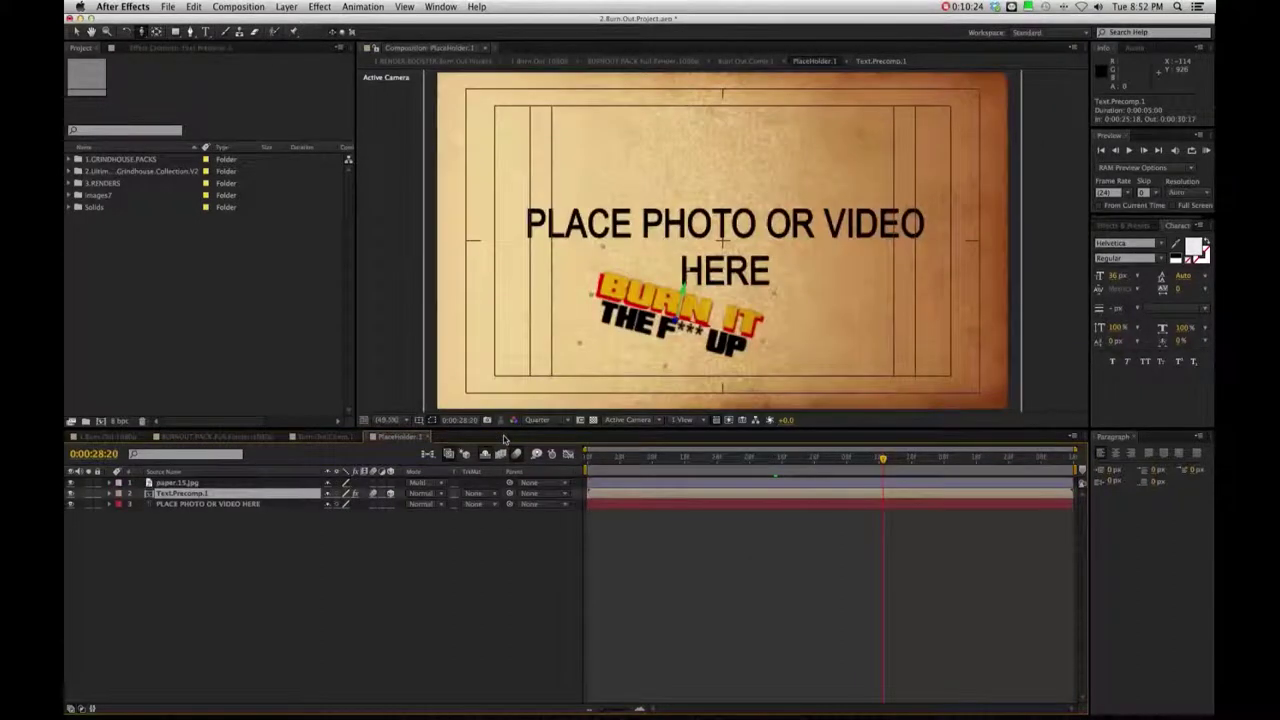
Step: Place 2879_cool_retro_wallpapers.gif.jpeg from the images folder directly below Text.Precomp.1 in the placeholder composition, and scale it to 131%
{"action": "left_click", "coordinate": [70, 196]}
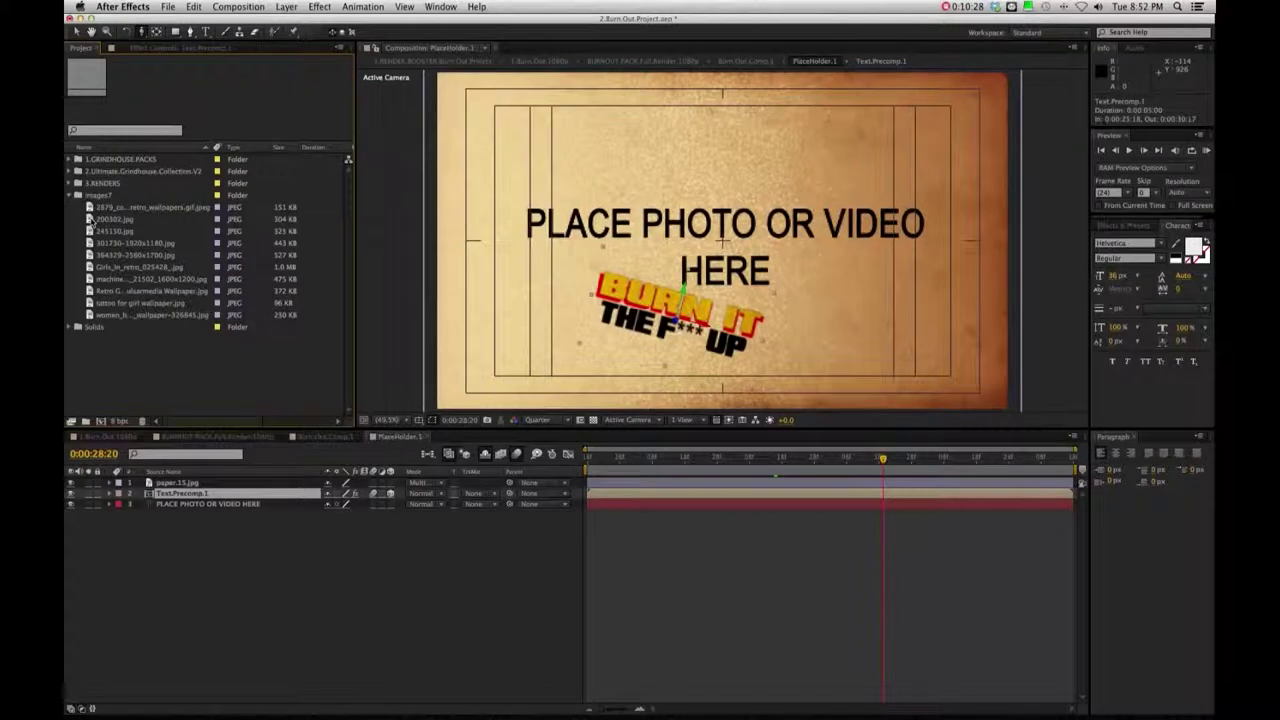
{"action": "left_click", "coordinate": [91, 219]}
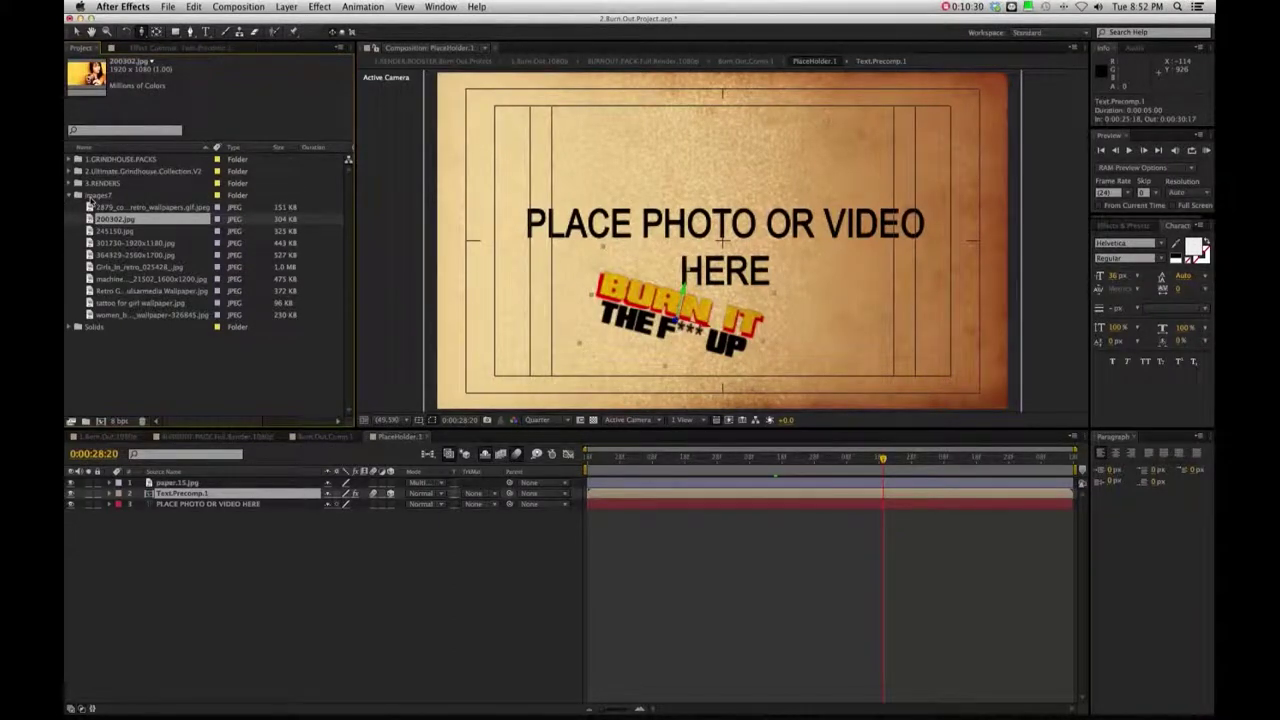
{"action": "left_click", "coordinate": [90, 207]}
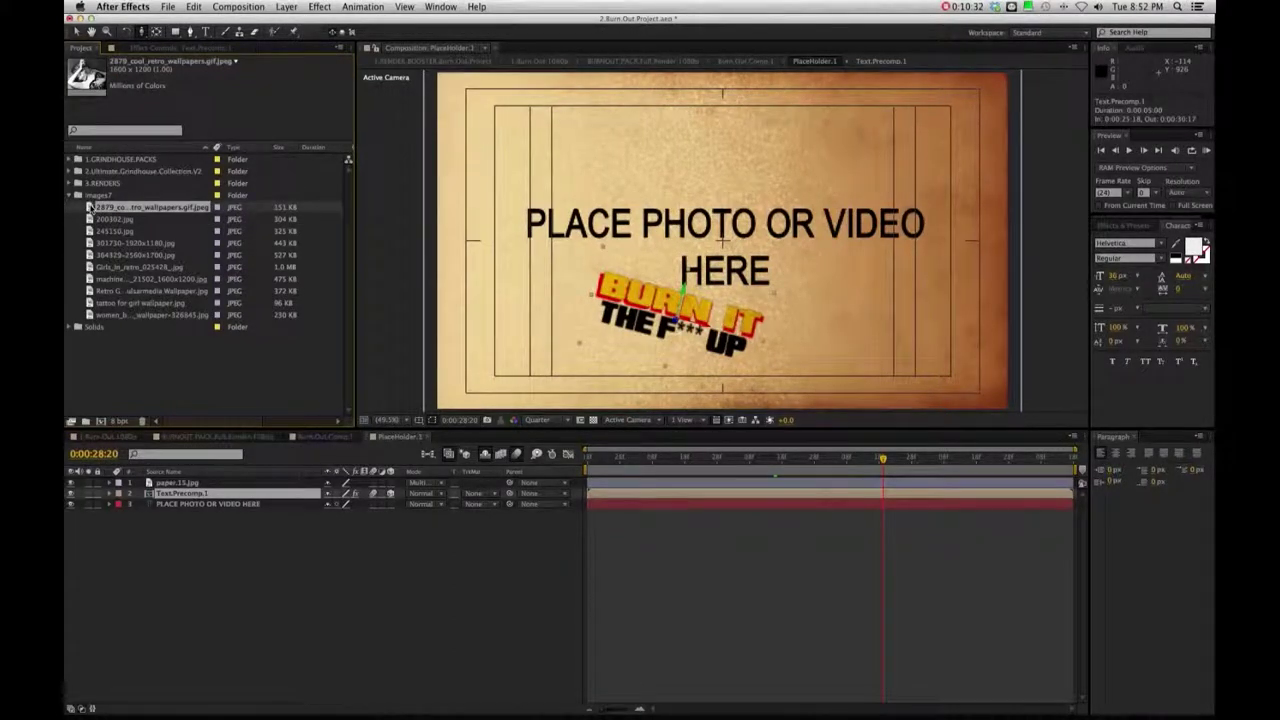
{"action": "left_click_drag", "start_coordinate": [90, 207], "coordinate": [174, 504]}
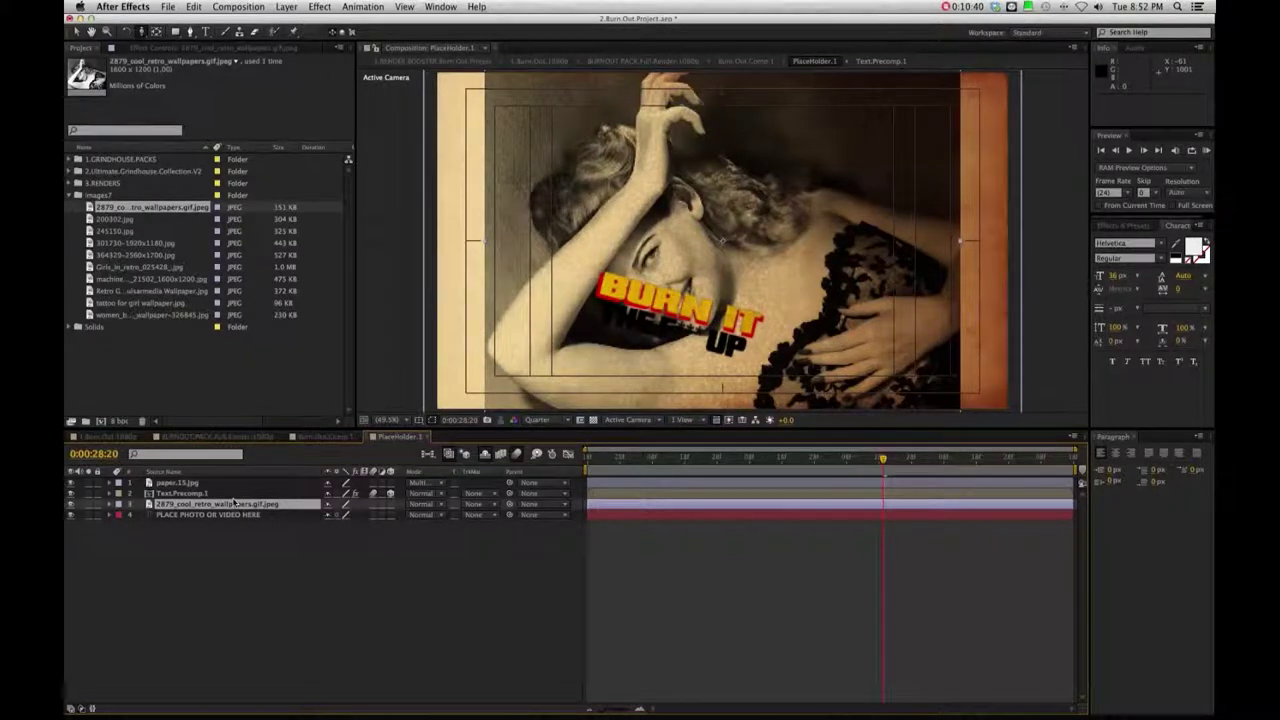
{"action": "key", "text": "s"}
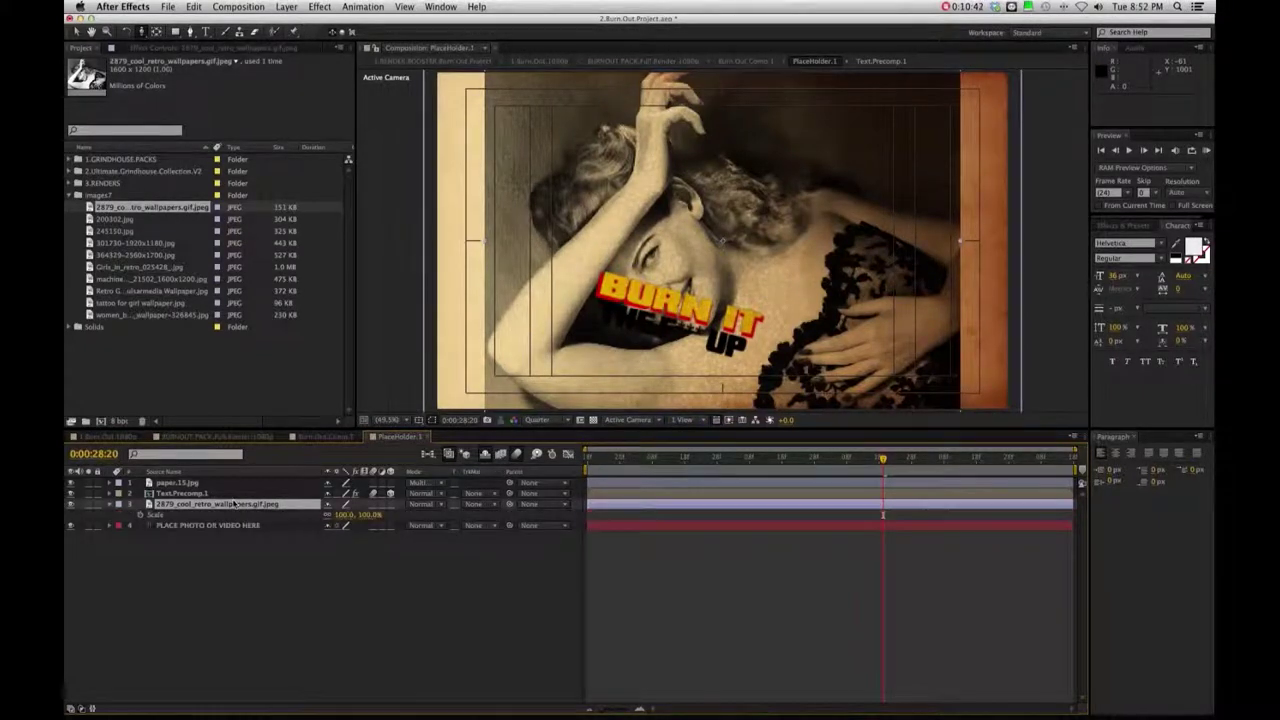
{"action": "left_click_drag", "start_coordinate": [343, 514], "coordinate": [352, 513]}
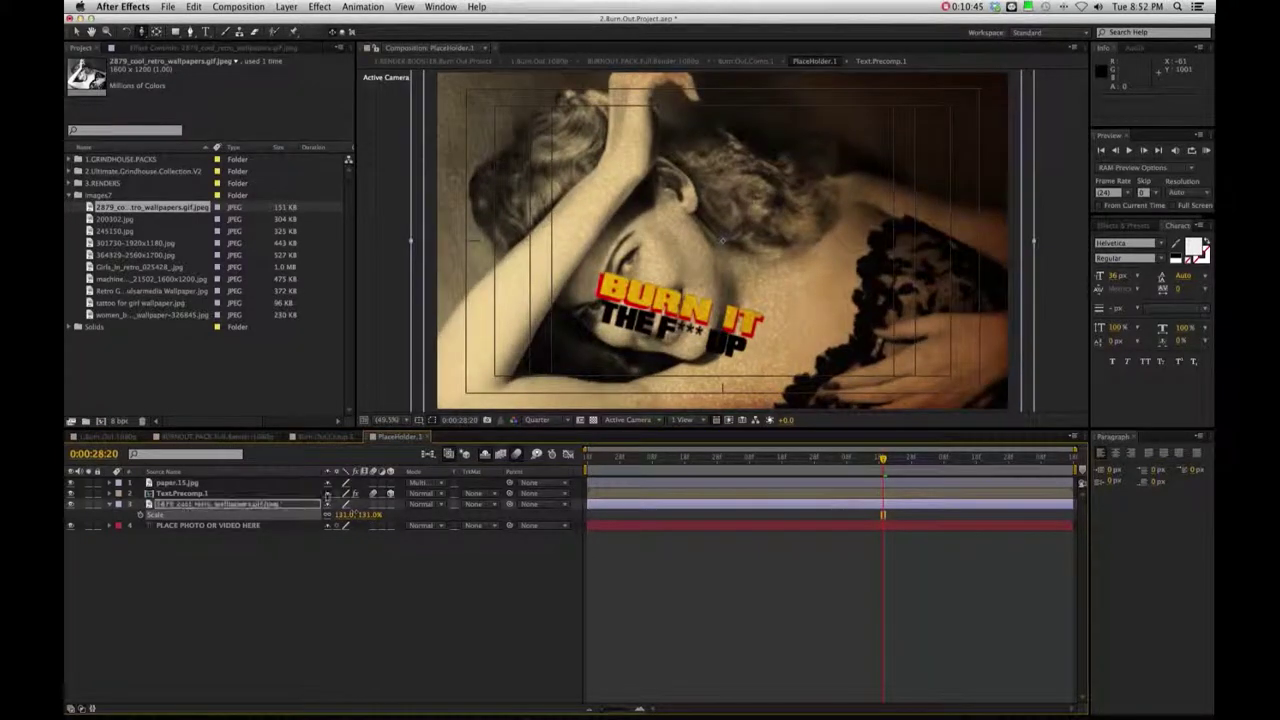
Step: Move the Text.Precomp.1 layer to position 718.0, 350.4, -83.5 and hide it
{"action": "left_click", "coordinate": [184, 494]}
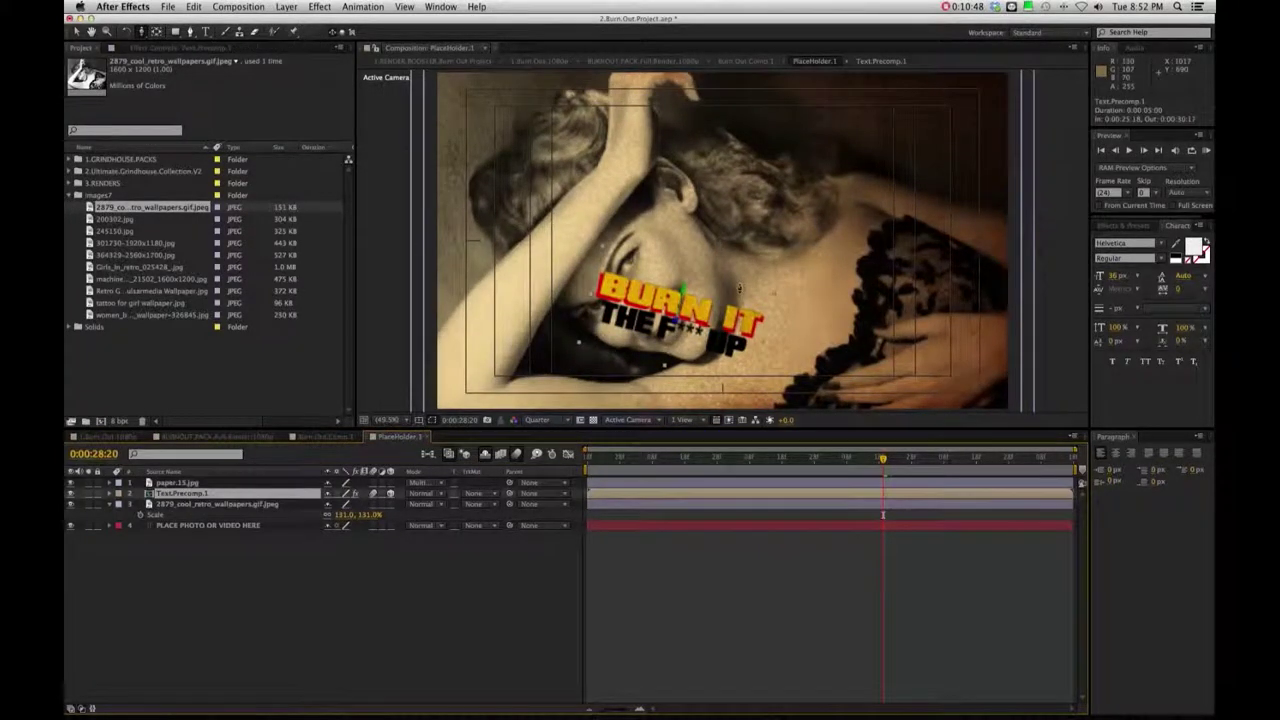
{"action": "mouse_move", "coordinate": [661, 300]}
{"action": "left_mouse_down"}
{"action": "mouse_move", "coordinate": [641, 158]}
{"action": "mouse_move", "coordinate": [632, 168]}
{"action": "left_mouse_up"}
{"action": "key", "text": "Return"}
{"action": "left_click", "coordinate": [70, 493]}
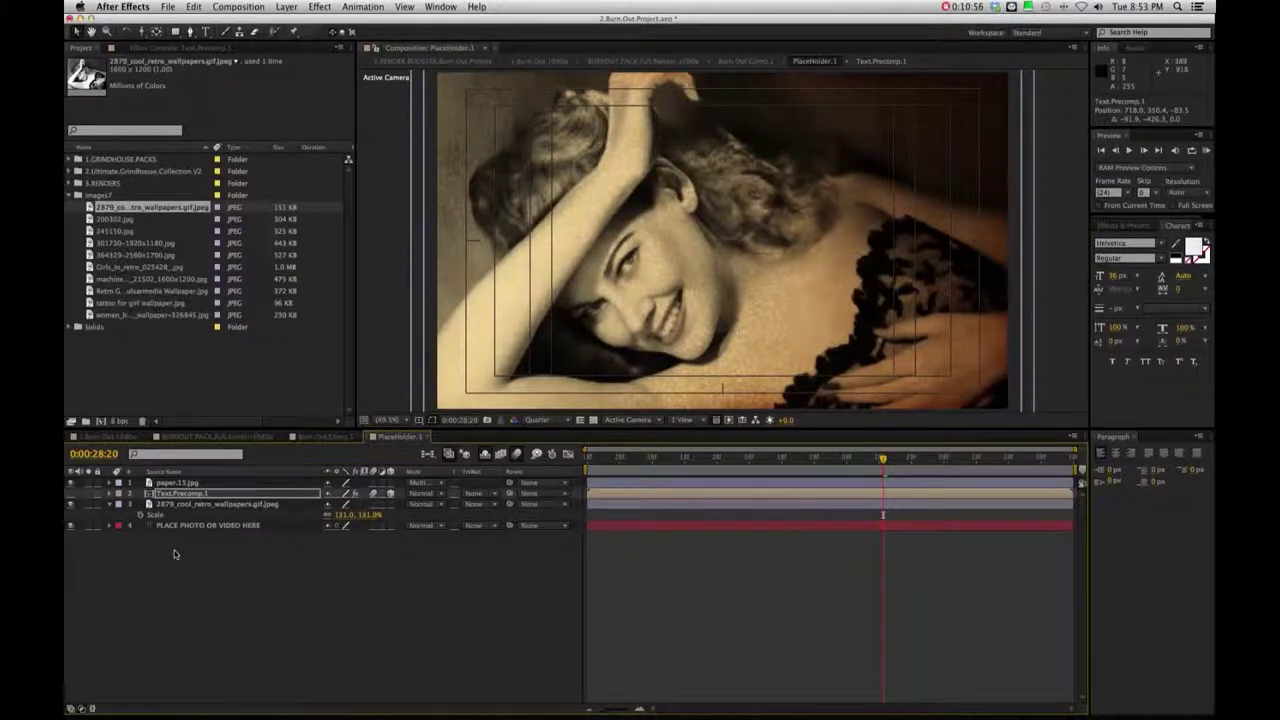
Step: Return to Burn.Out.Comp.1 and preview the burning photo from 0:00:02:22
{"action": "left_click", "coordinate": [320, 437]}
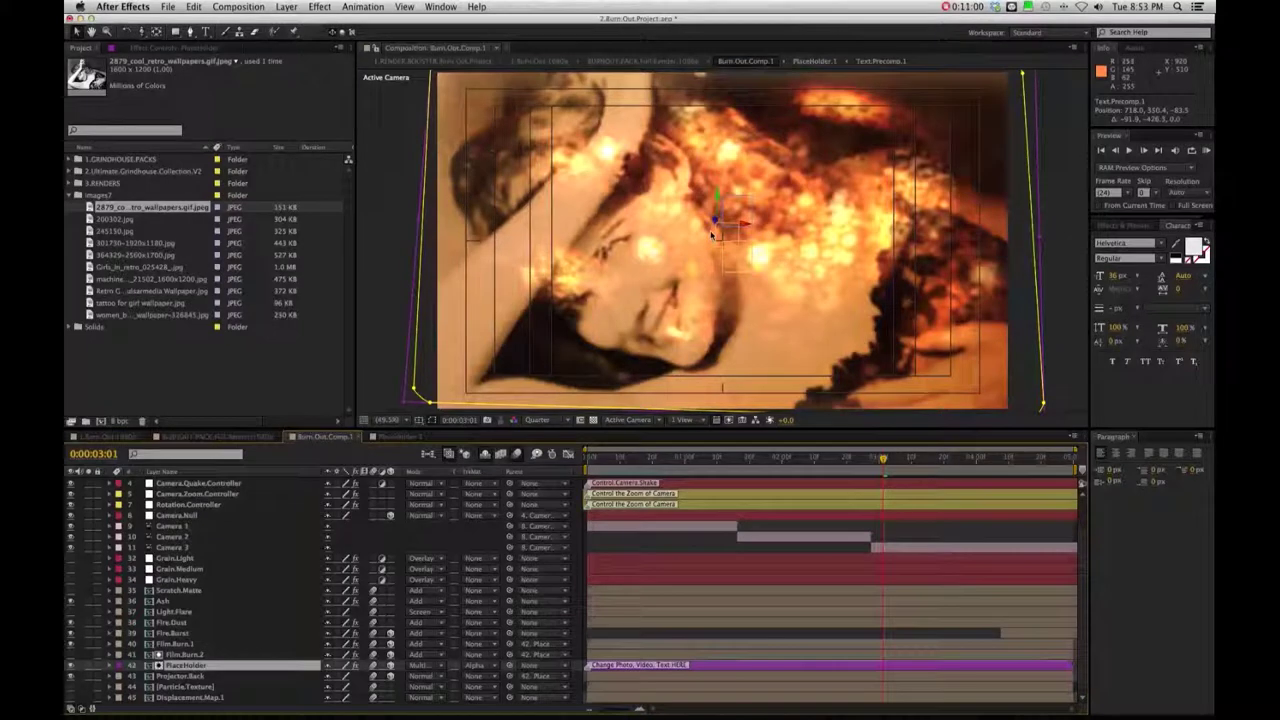
{"action": "left_click", "coordinate": [853, 468]}
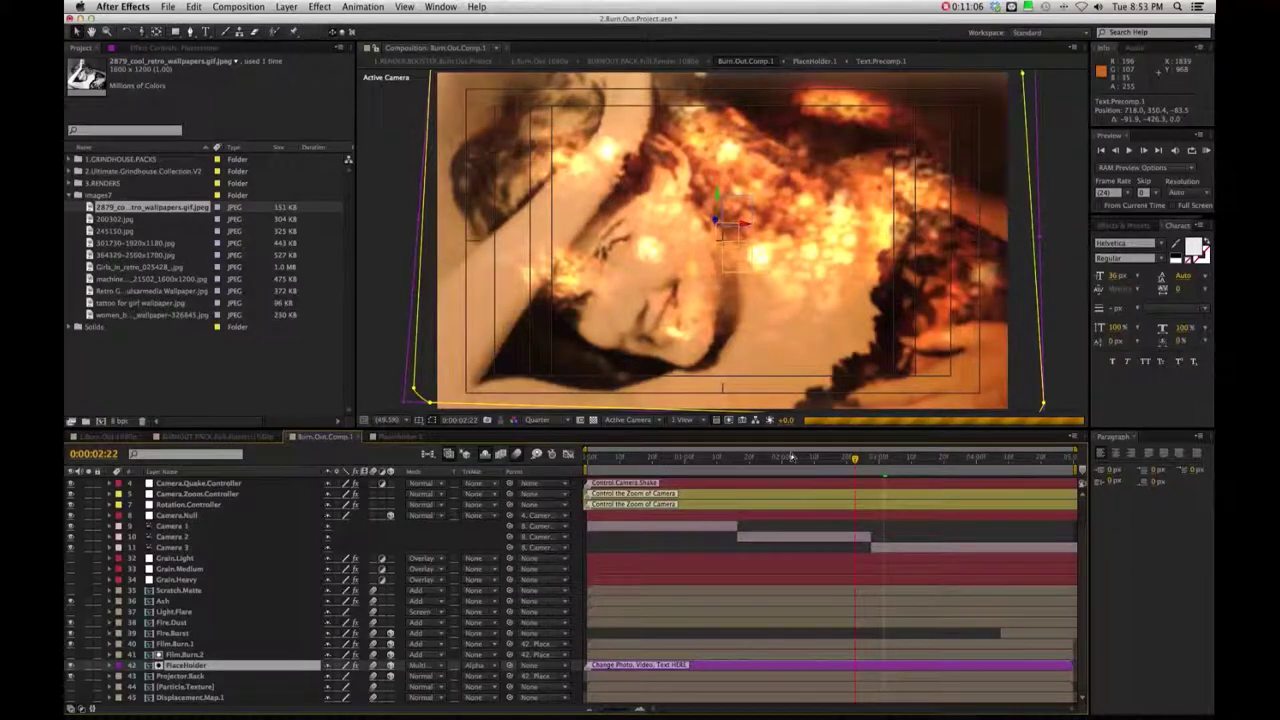
{"action": "key", "text": "space"}
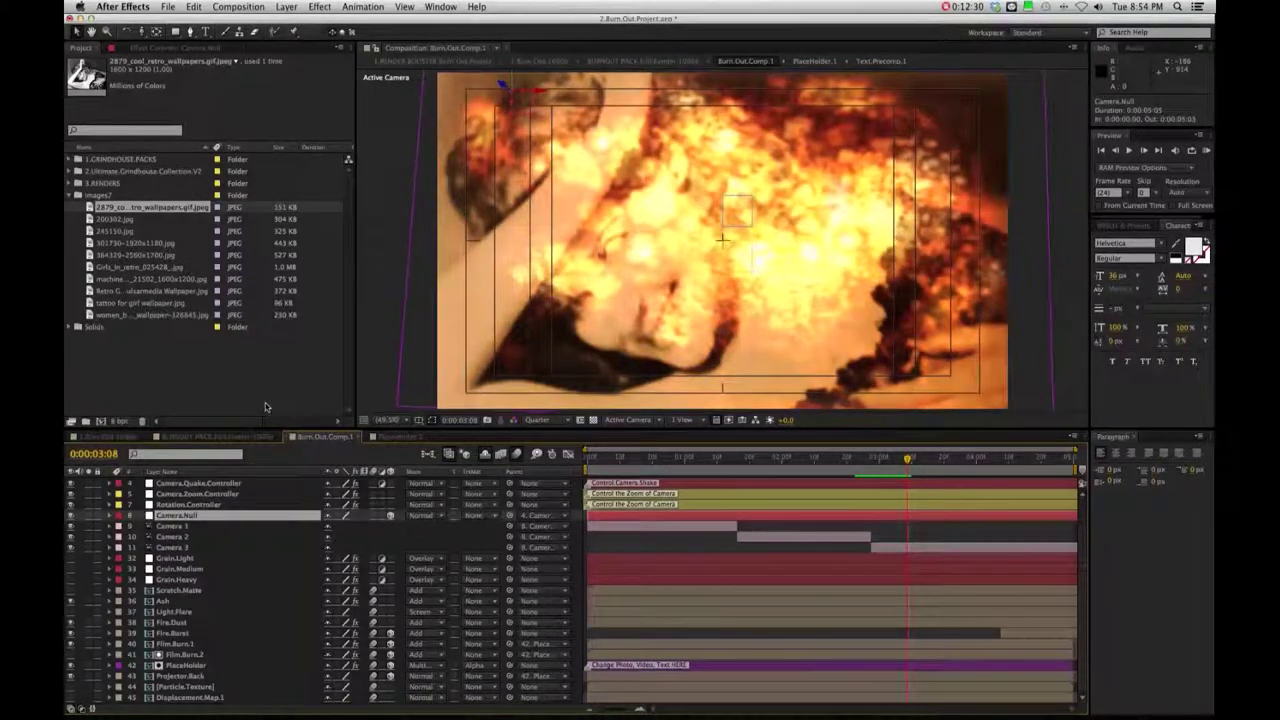
Step: Open the composition behind the Film.Burn.2 layer and reveal the source footage of Film.Burn.24.mov in the project
{"action": "left_click", "coordinate": [184, 655]}
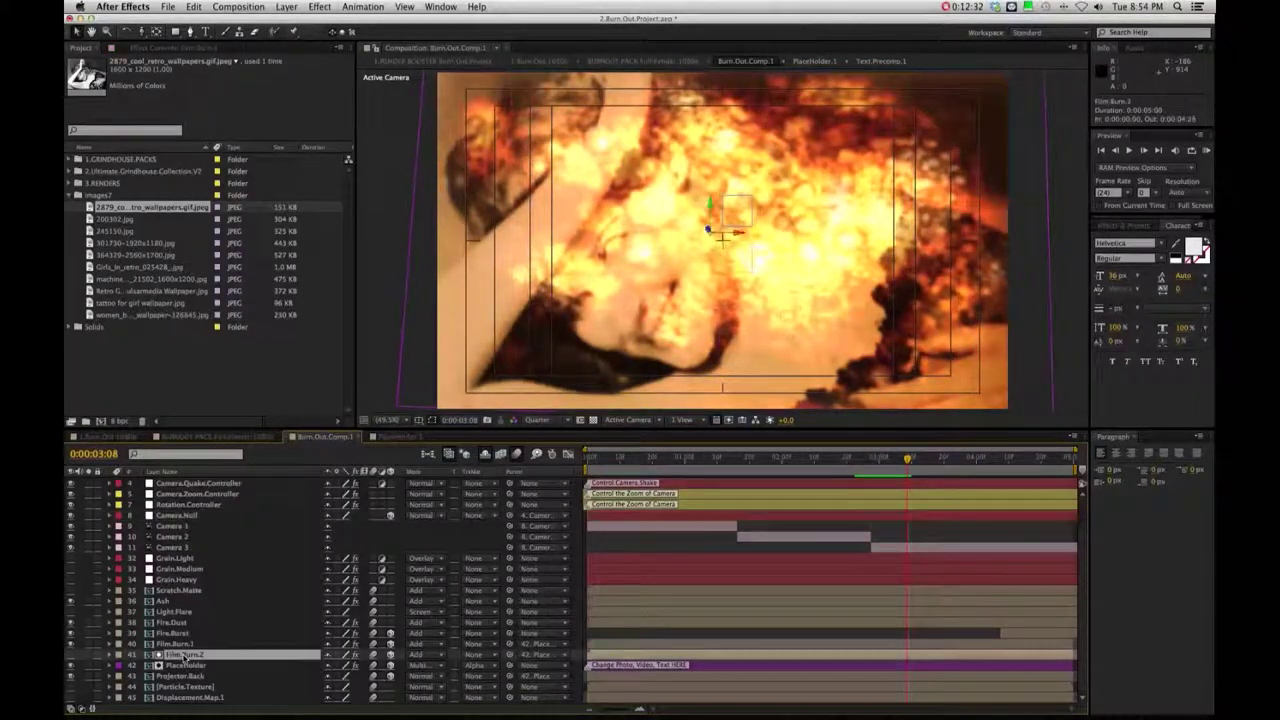
{"action": "double_click", "coordinate": [184, 655]}
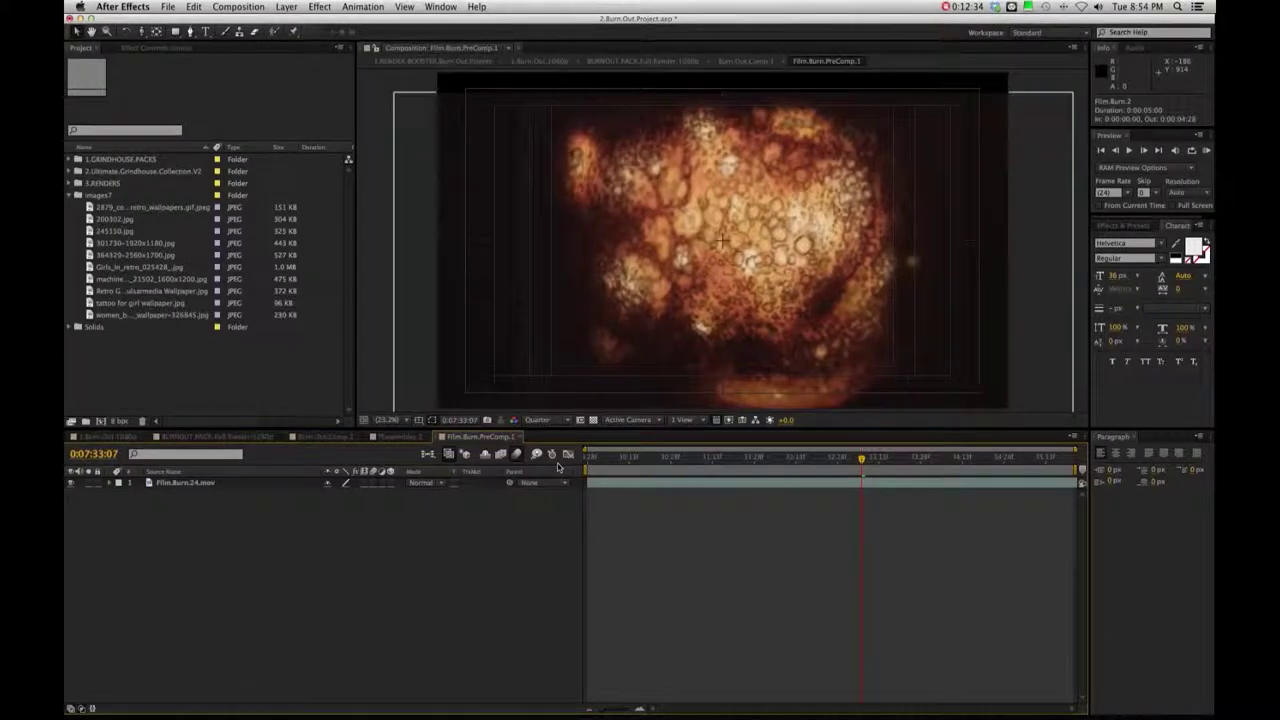
{"action": "right_click", "coordinate": [188, 484]}
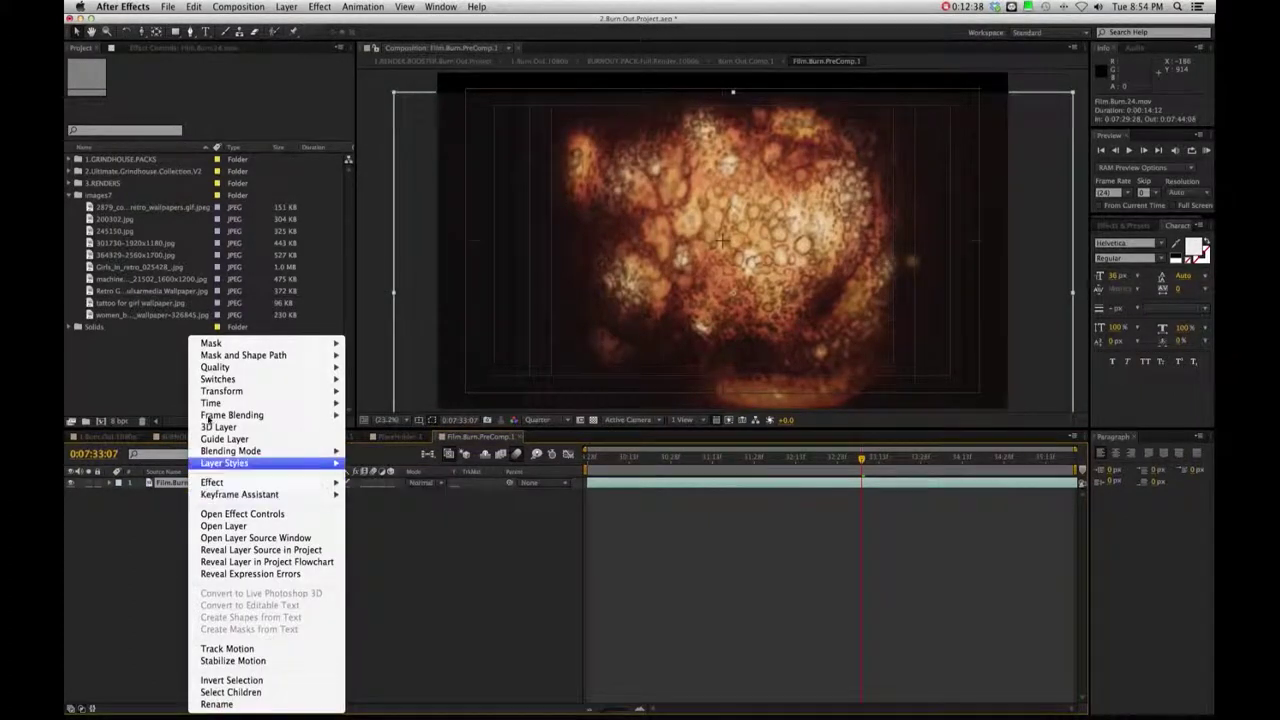
{"action": "left_click", "coordinate": [228, 550]}
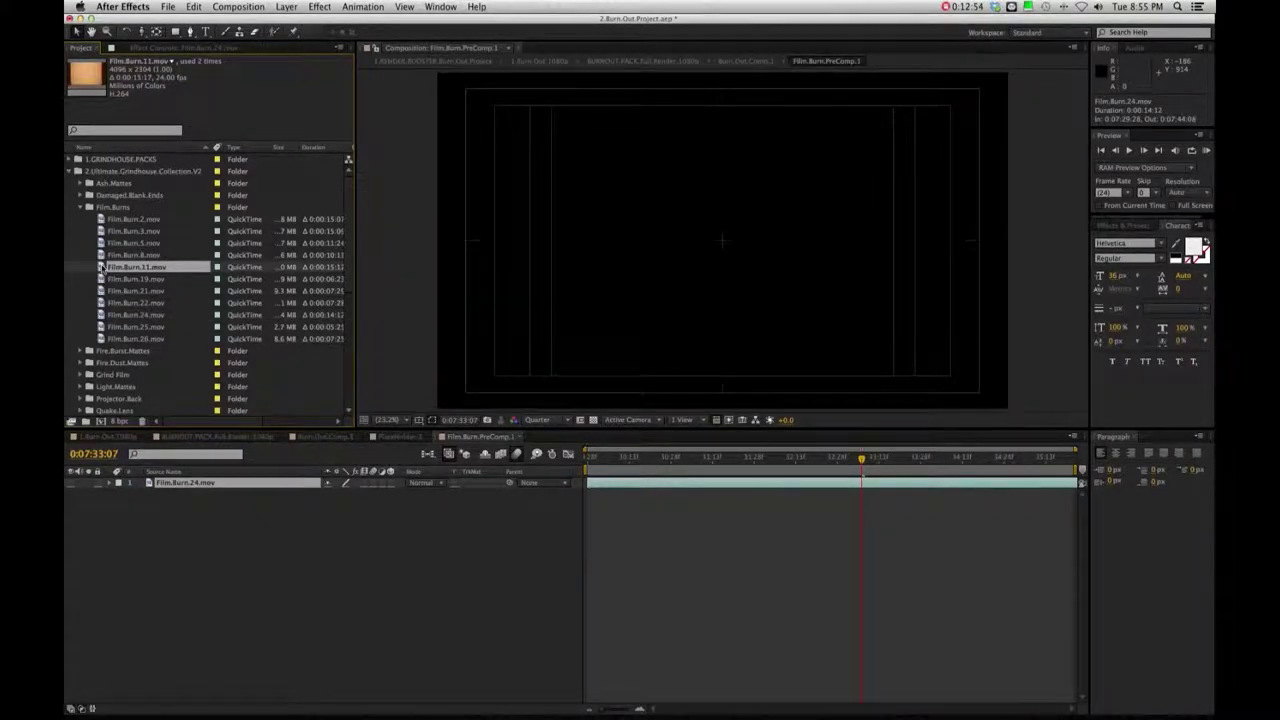
Step: Add Film.Burn.11.mov above Film.Burn.24.mov in the film burn precomp, and toggle the layers' visibility to compare them
{"action": "mouse_move", "coordinate": [101, 268]}
{"action": "left_mouse_down"}
{"action": "mouse_move", "coordinate": [101, 412]}
{"action": "mouse_move", "coordinate": [183, 483]}
{"action": "left_mouse_up"}
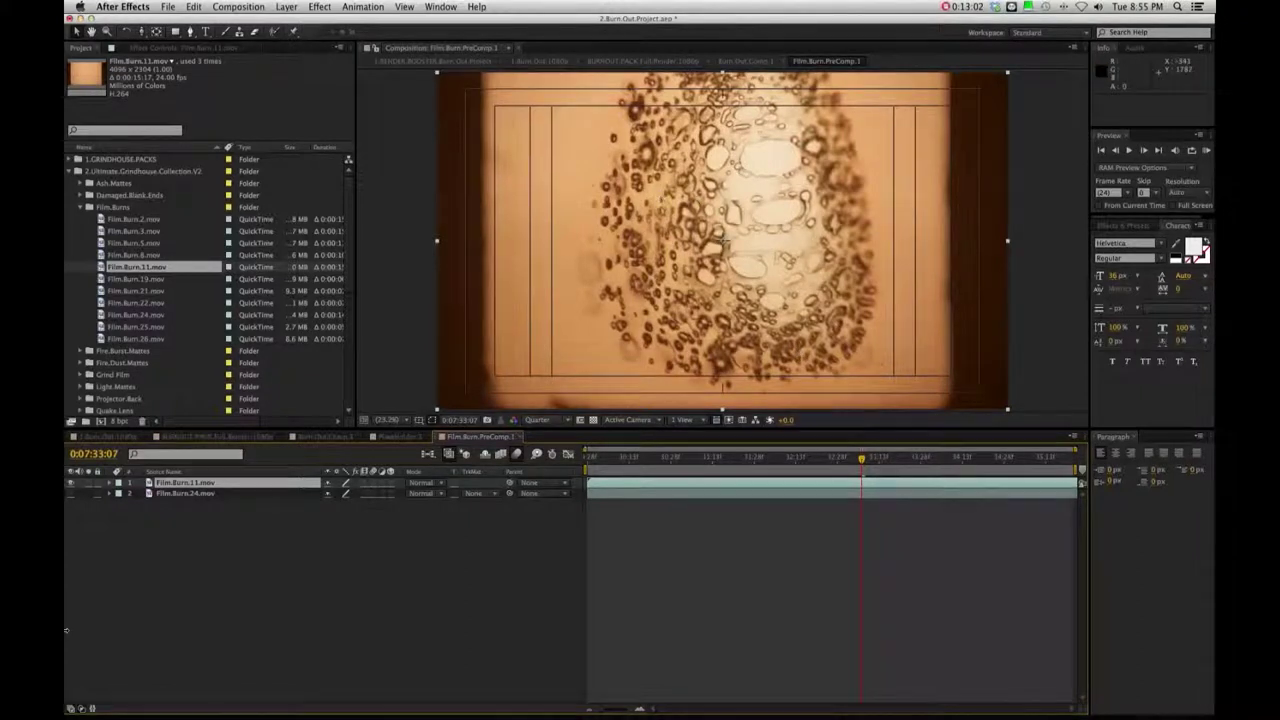
{"action": "left_click", "coordinate": [70, 483]}
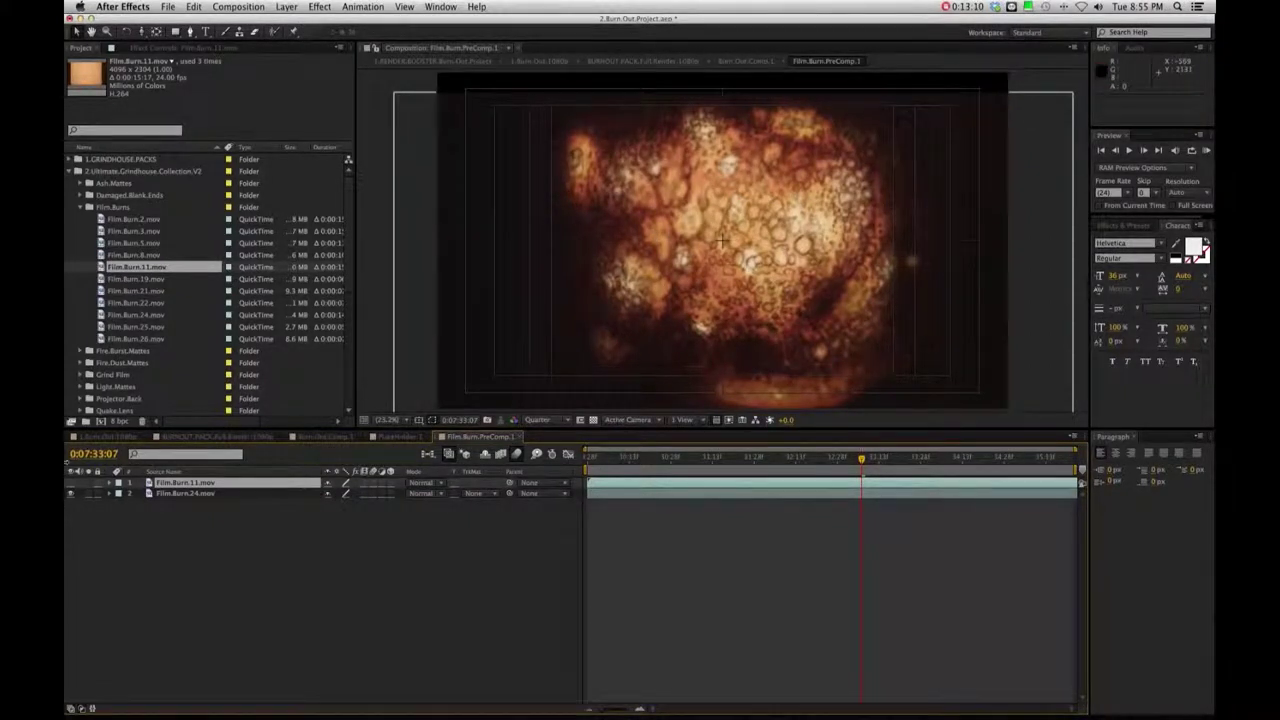
{"action": "left_click", "coordinate": [70, 483]}
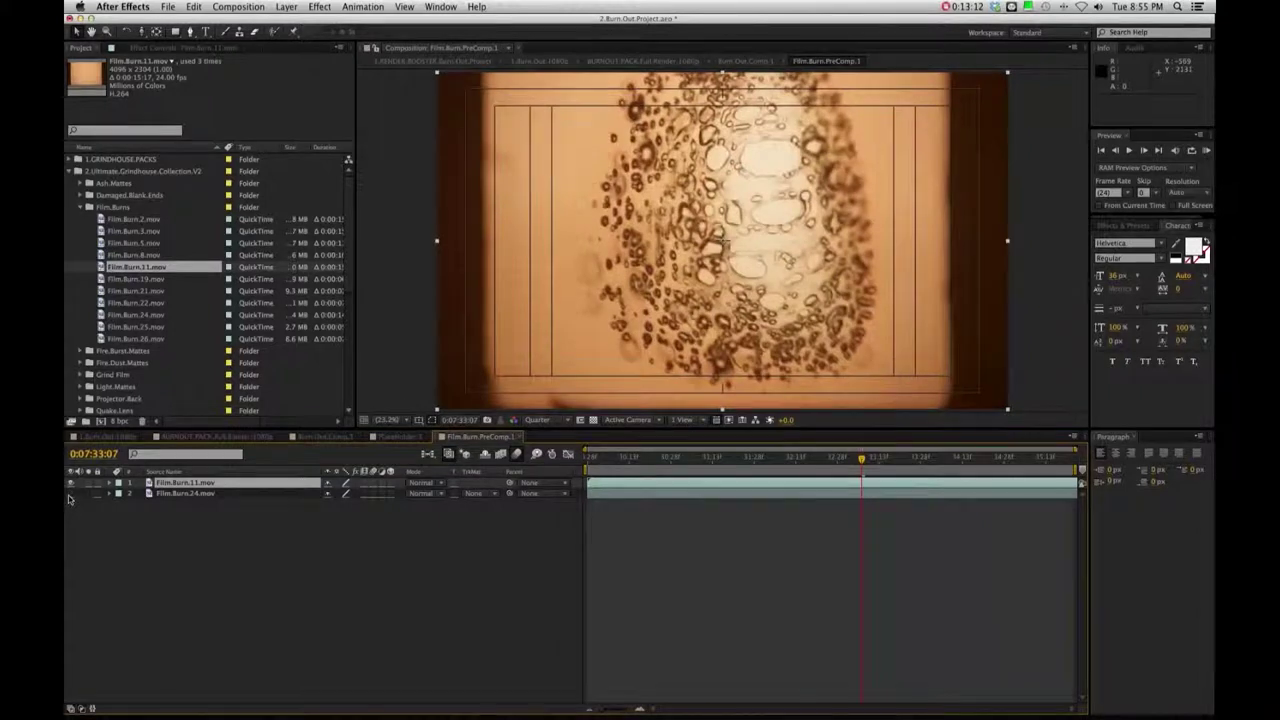
{"action": "left_click", "coordinate": [70, 494]}
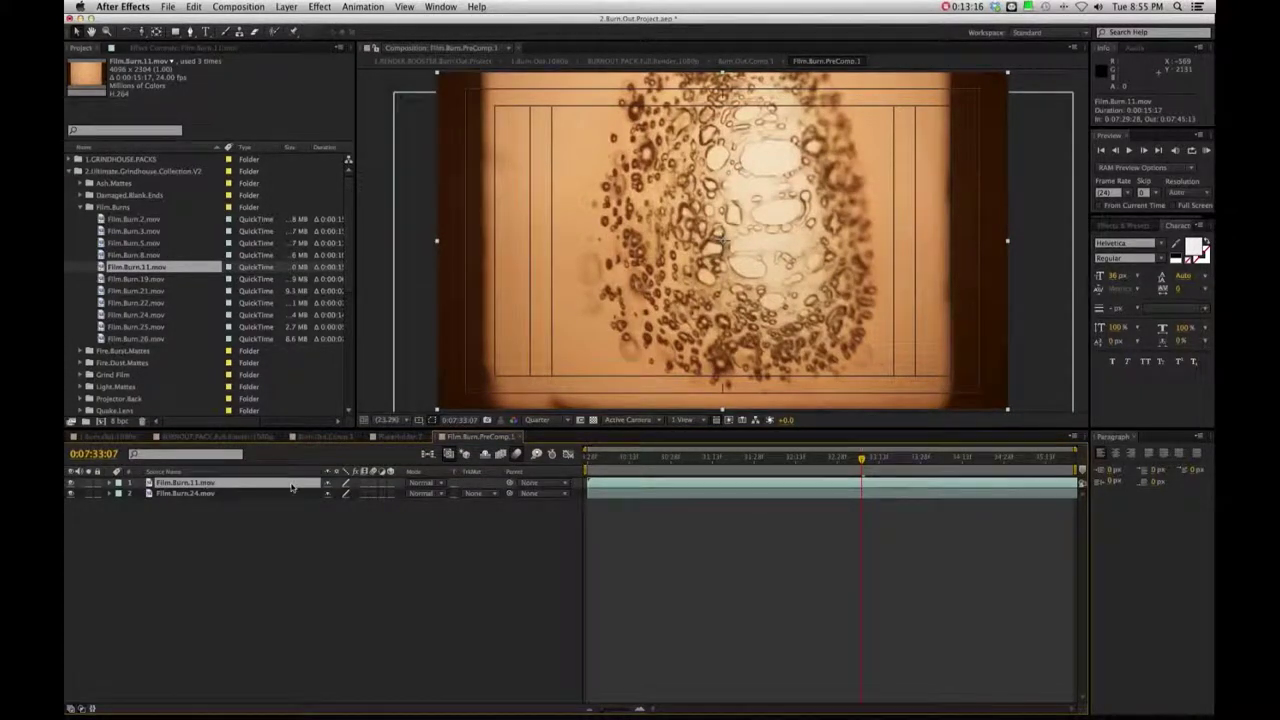
Step: Try the Add blending mode on Film.Burn.11.mov, and cycle through the following modes as far as Soft Light
{"action": "left_click", "coordinate": [422, 483]}
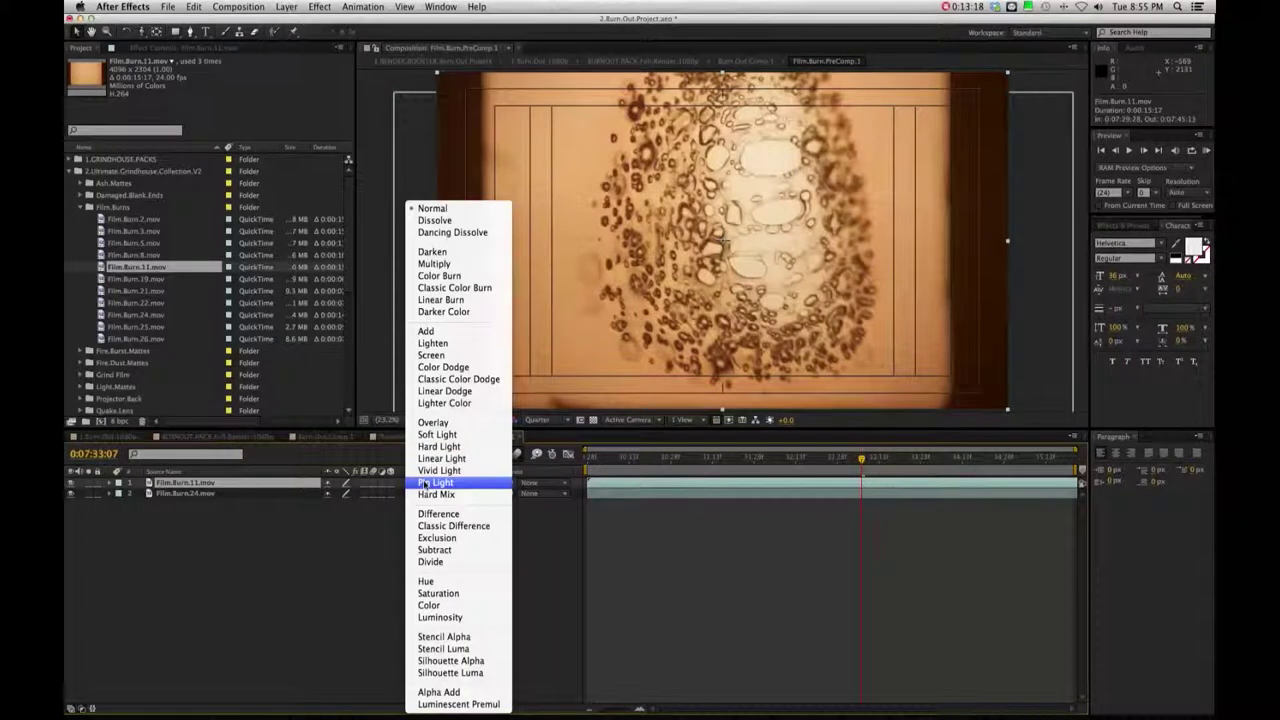
{"action": "left_click", "coordinate": [470, 333]}
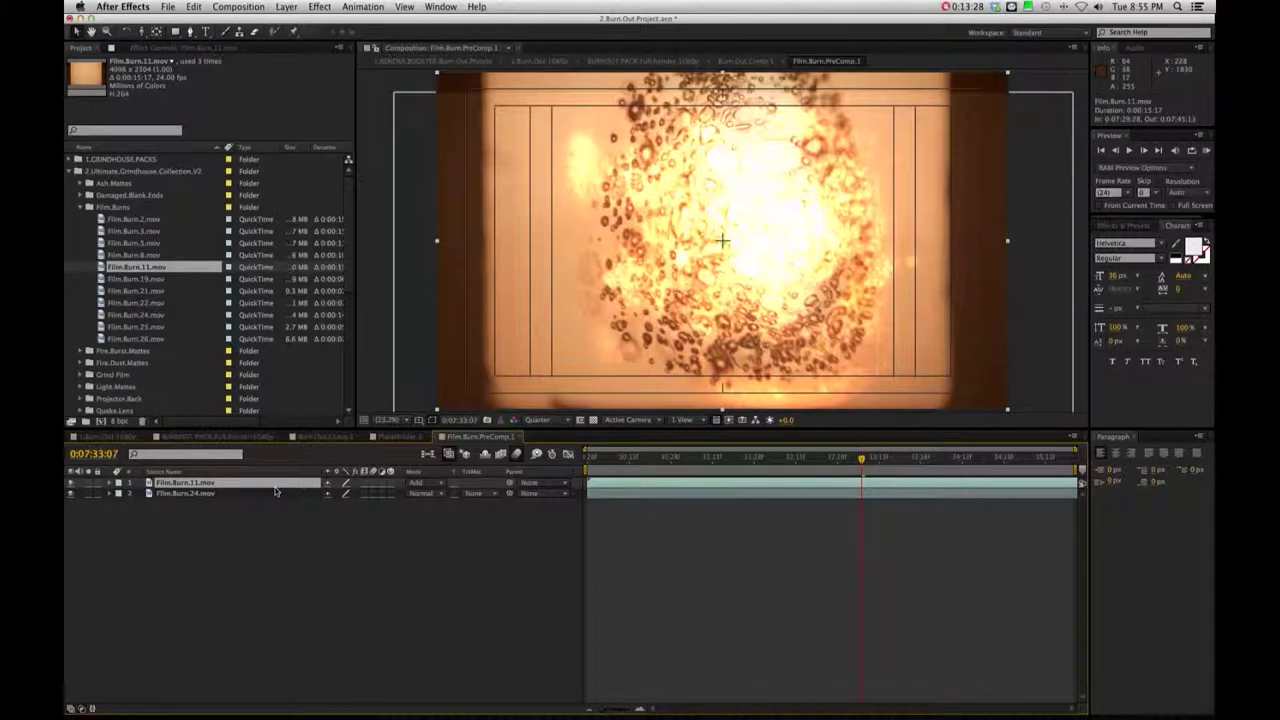
{"action": "key", "text": "shift+equal"}
{"action": "key", "text": "shift+equal"}
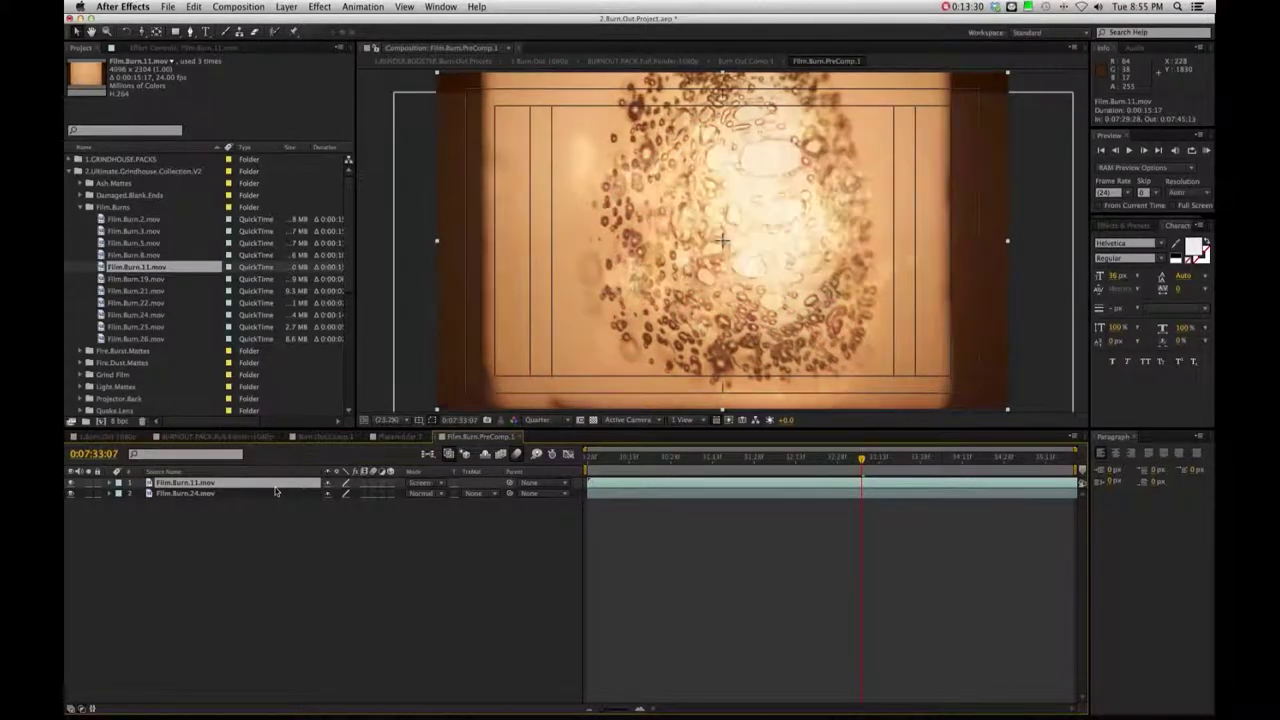
{"action": "key", "text": "shift+equal"}
{"action": "key", "text": "shift+equal"}
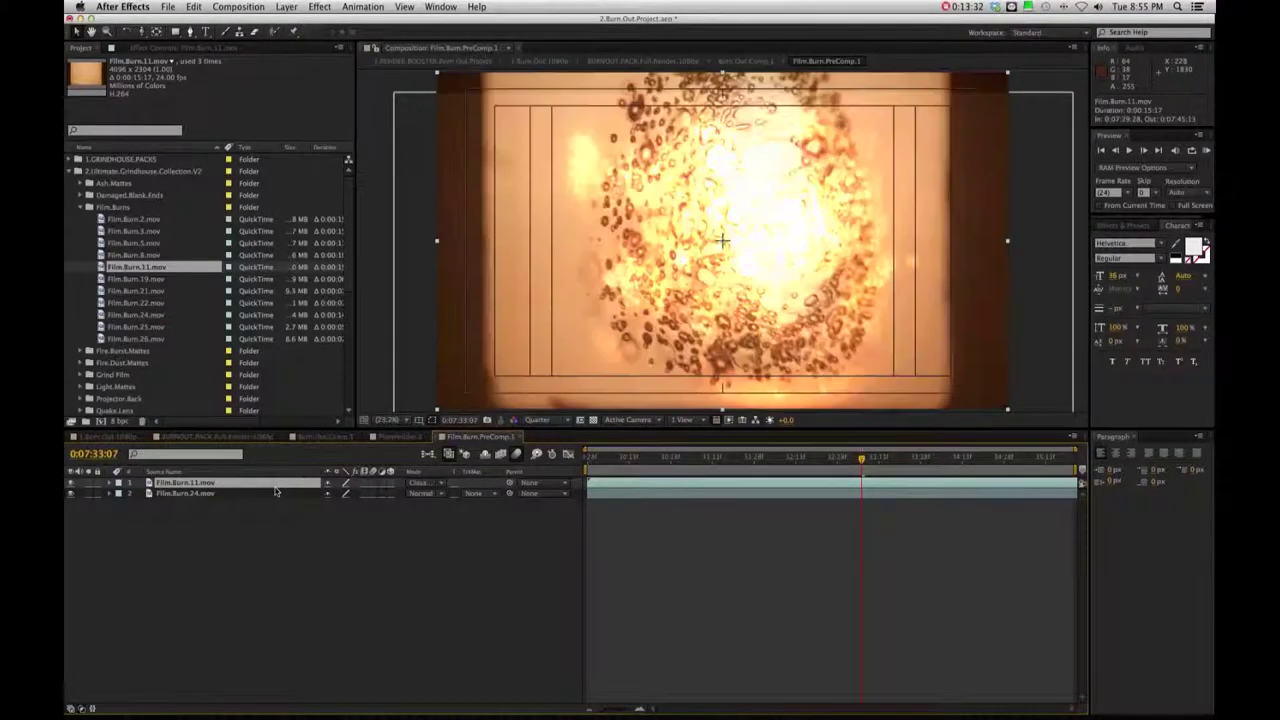
{"action": "key", "text": "shift+equal"}
{"action": "key", "text": "shift+equal"}
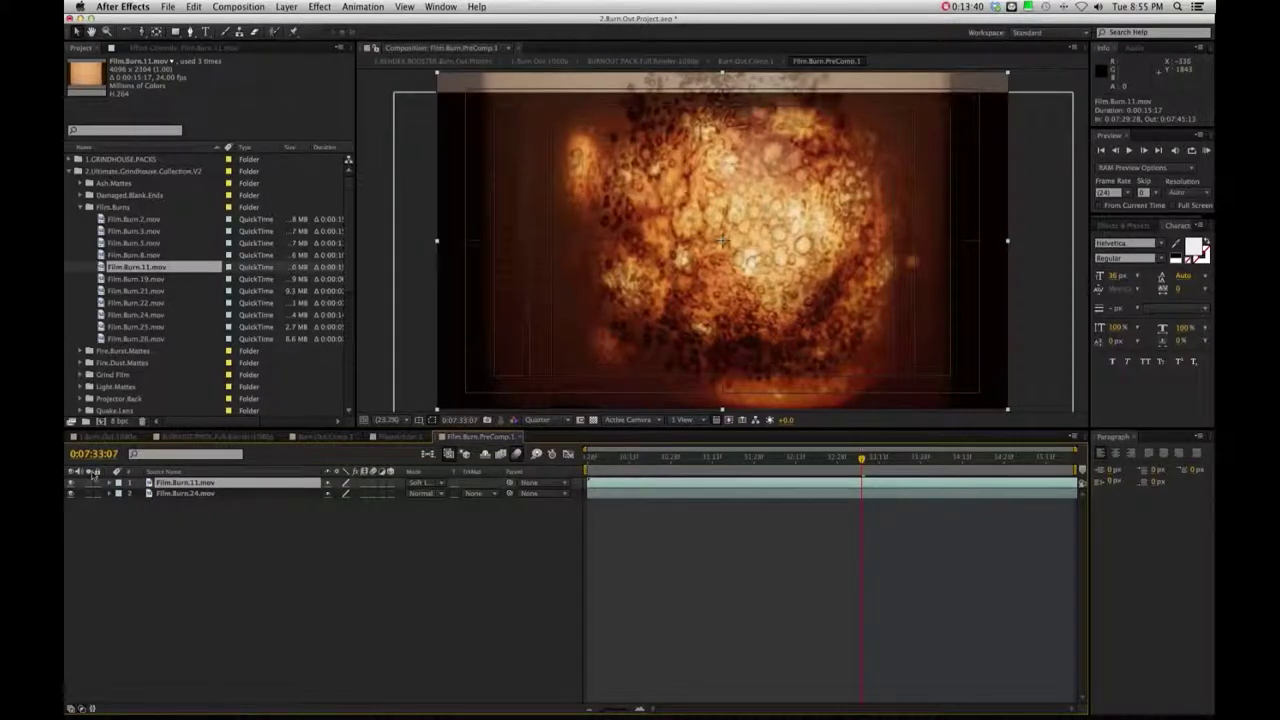
Step: Hide the Film.Burn.24.mov layer and set the blending mode of Film.Burn.11.mov to Normal
{"action": "left_click", "coordinate": [70, 482]}
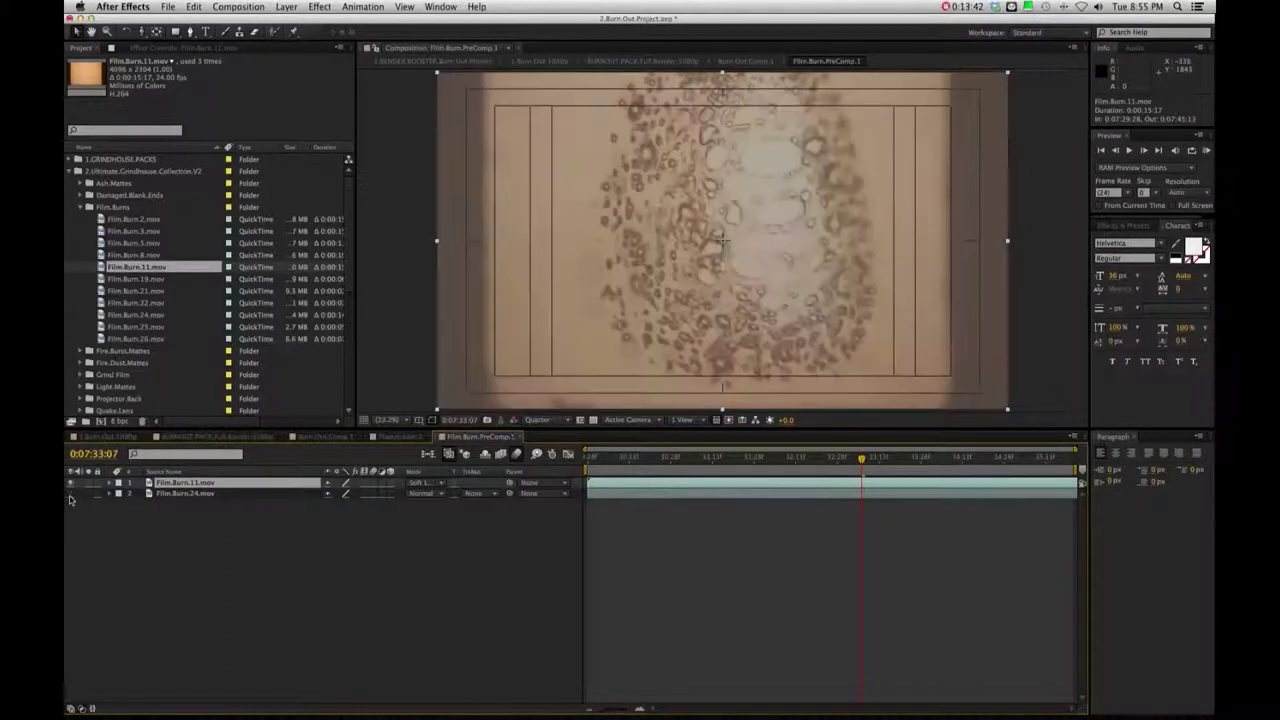
{"action": "left_click", "coordinate": [425, 484]}
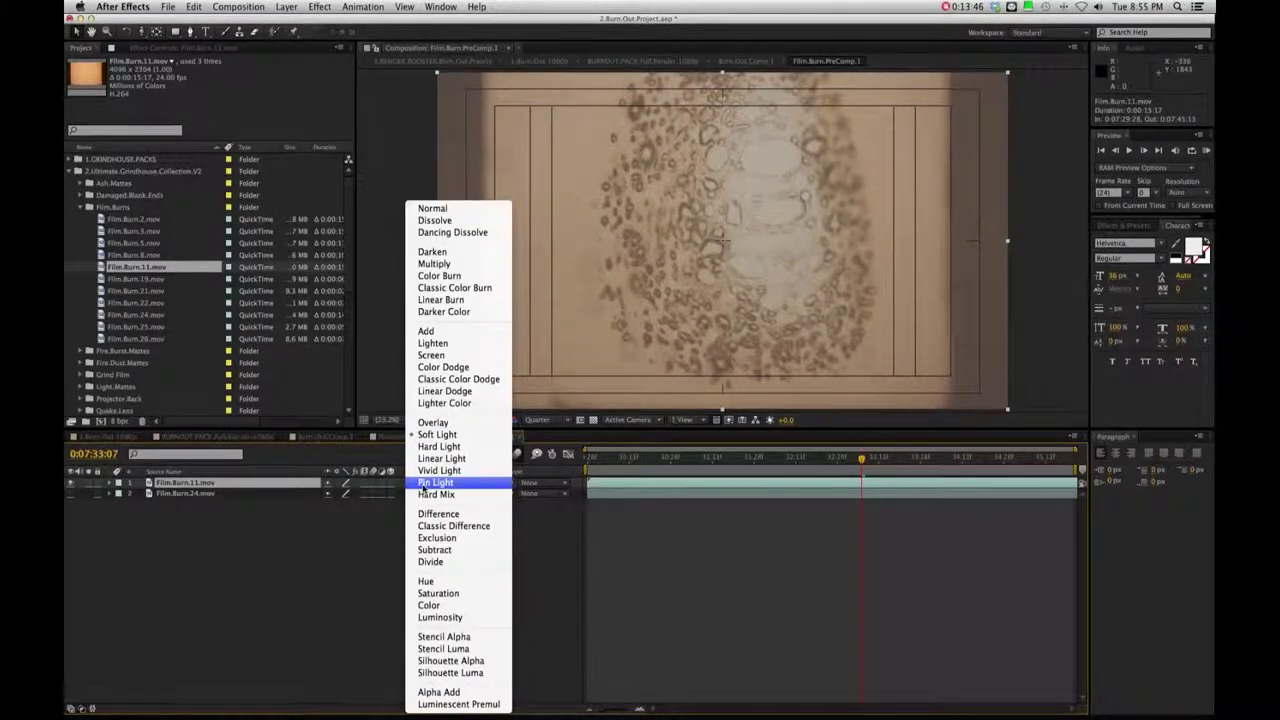
{"action": "left_click", "coordinate": [432, 208]}
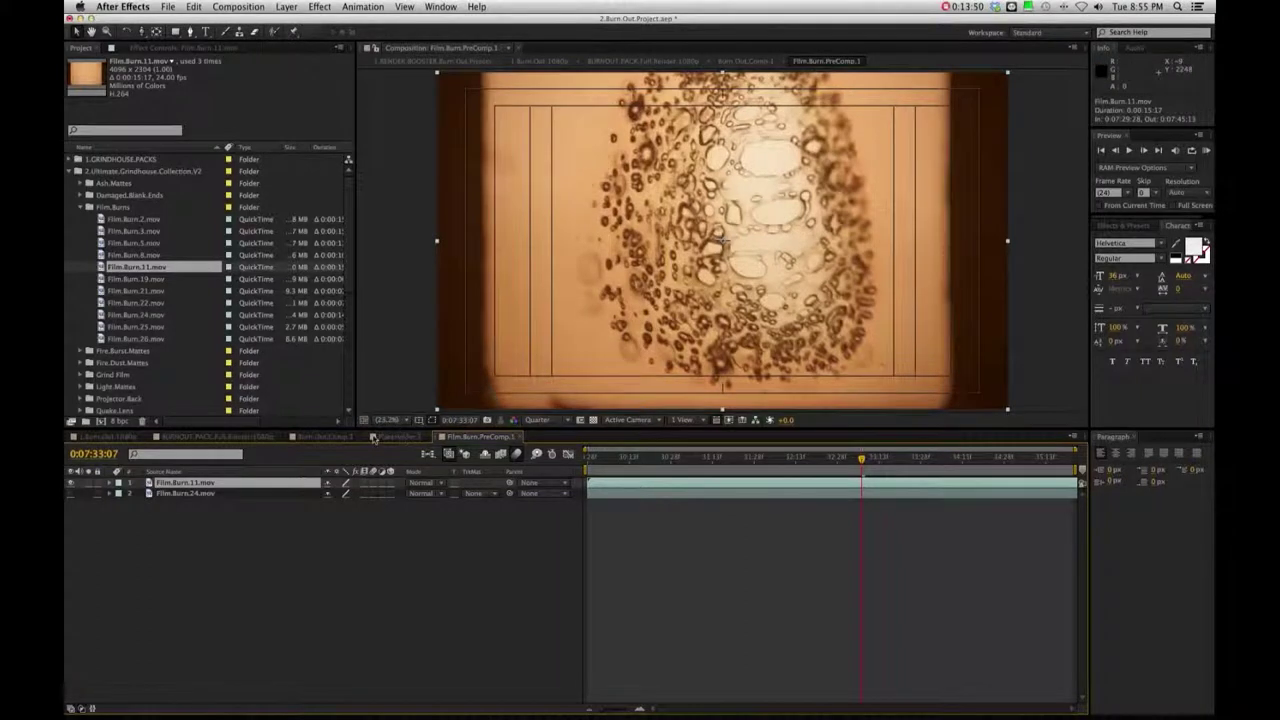
Step: Return to Burn.Out.Comp.1 to view the replaced burn footage, and select the Film.Burn.2 layer
{"action": "left_click", "coordinate": [325, 438]}
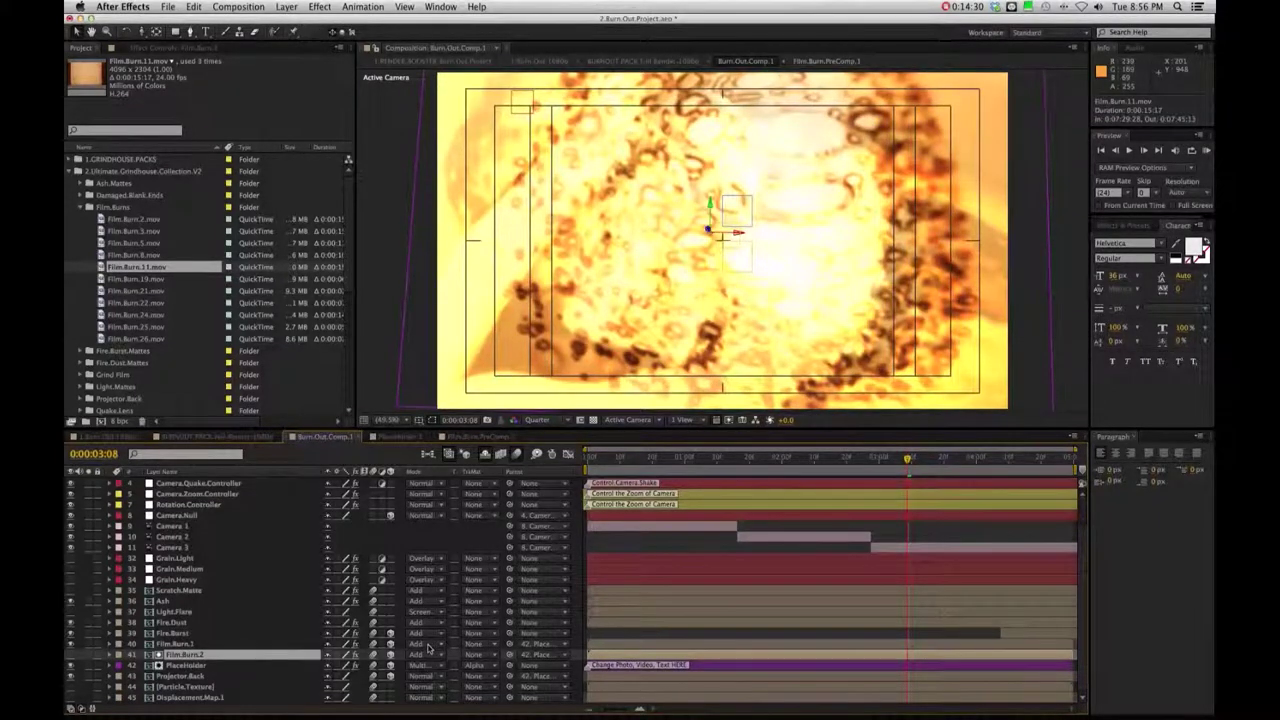
{"action": "left_click", "coordinate": [176, 645]}
{"action": "left_click", "coordinate": [176, 654]}
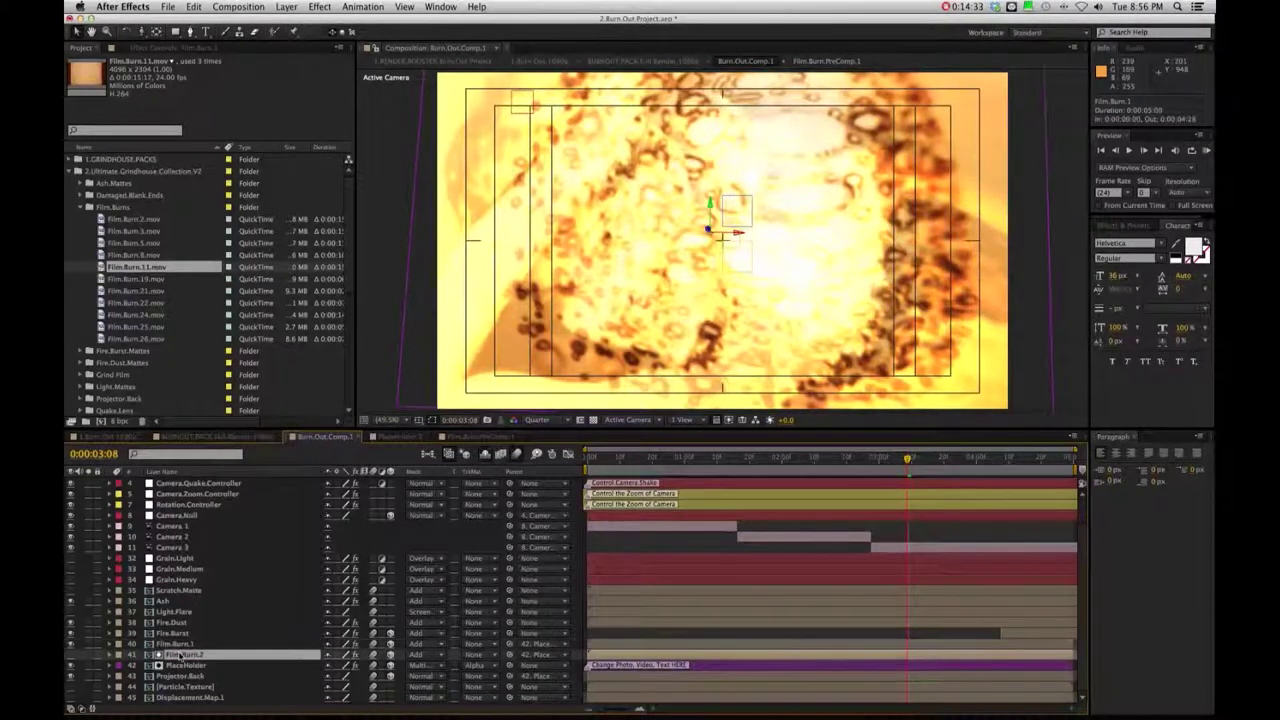
Step: Hide the Film.Burn.1 layer and examine the Displacement Map 2 effect on the PlaceHolder layer, which uses Film.Burn.2 as its map
{"action": "left_click", "coordinate": [70, 645]}
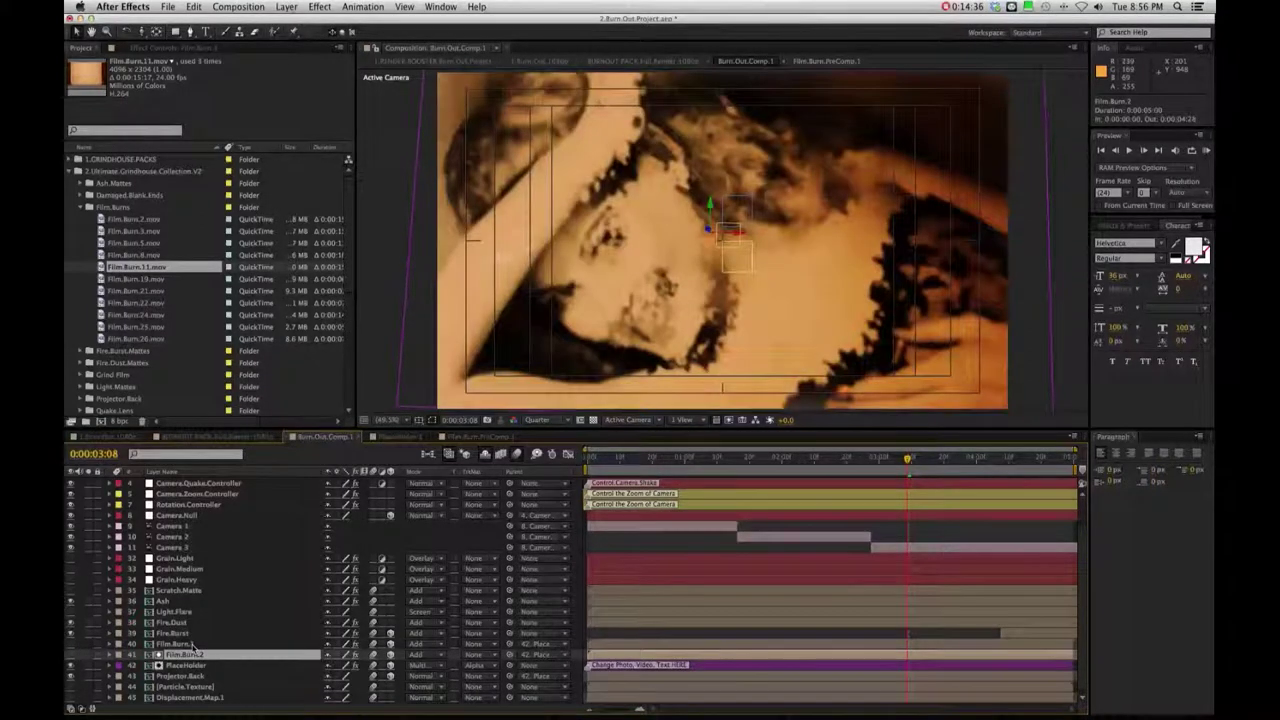
{"action": "left_click", "coordinate": [182, 665]}
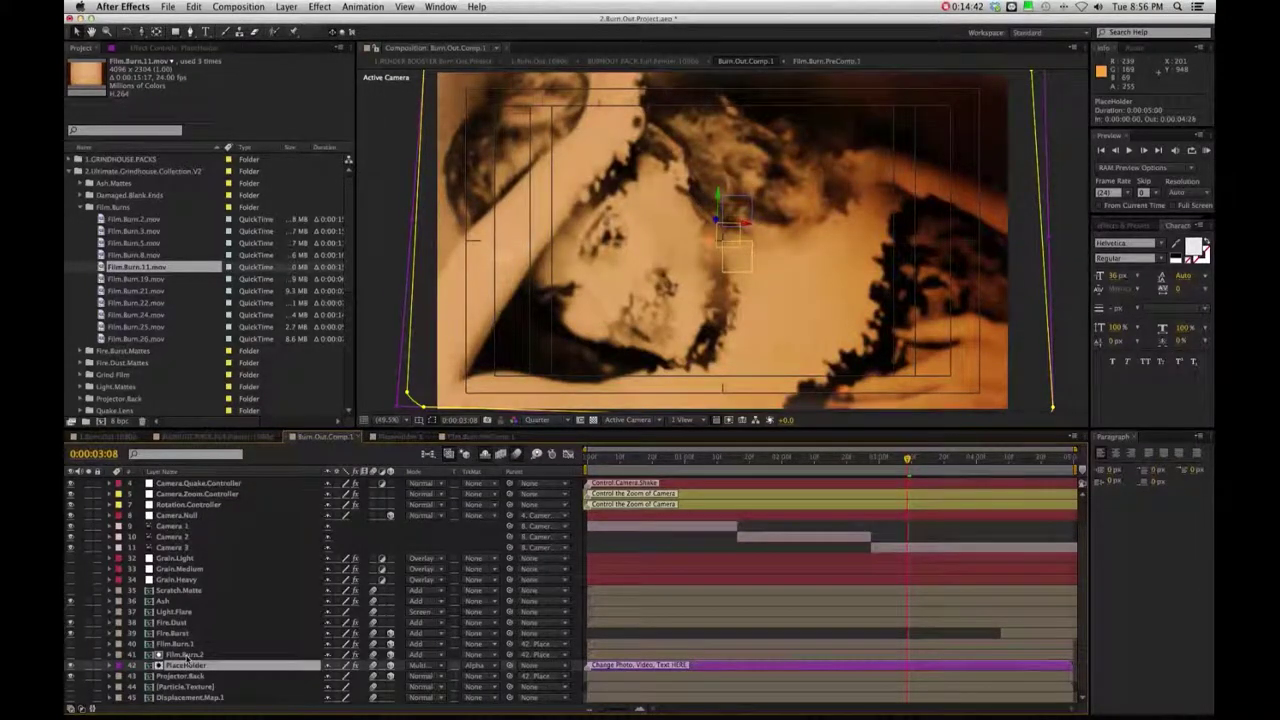
{"action": "left_click", "coordinate": [201, 656]}
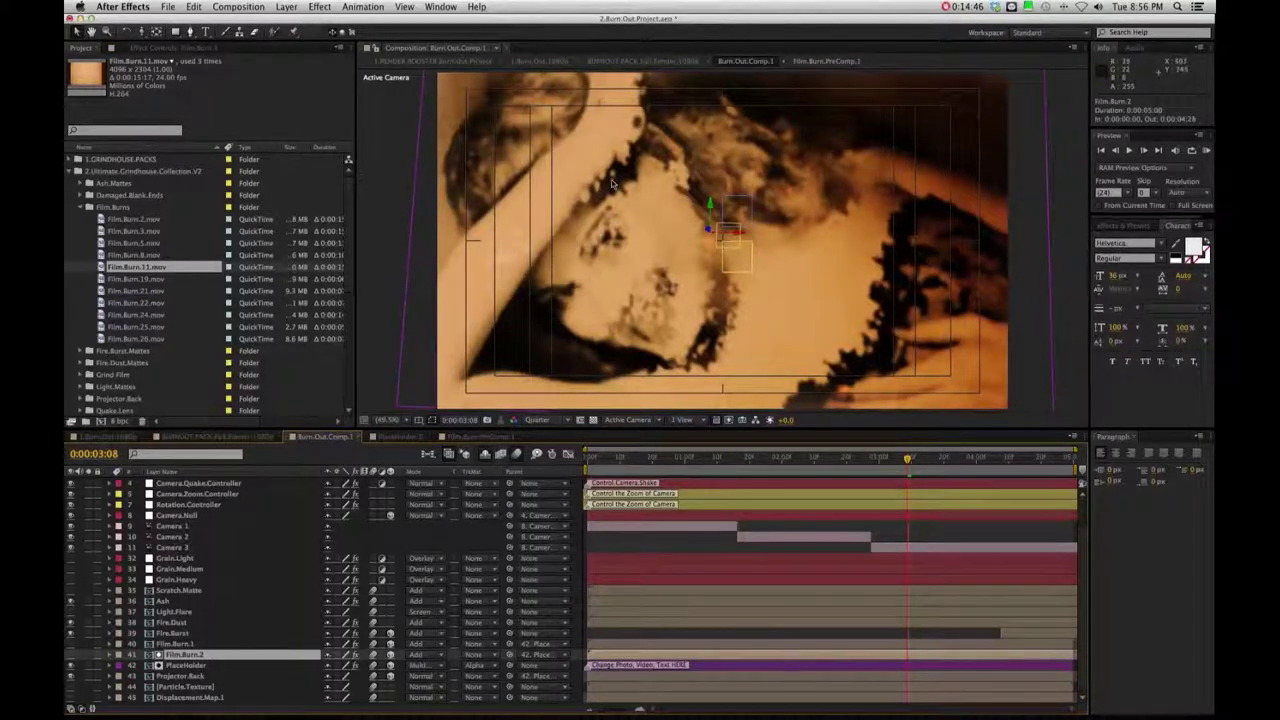
{"action": "left_click", "coordinate": [195, 666]}
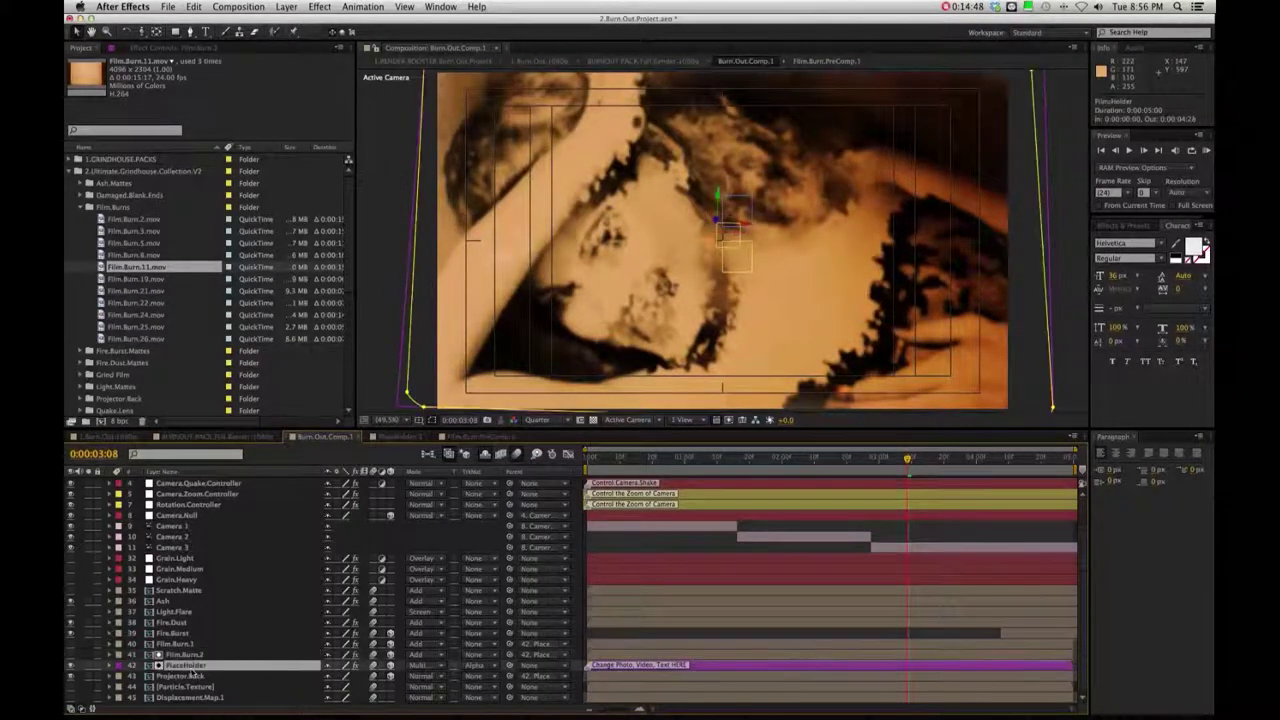
{"action": "left_click", "coordinate": [175, 48]}
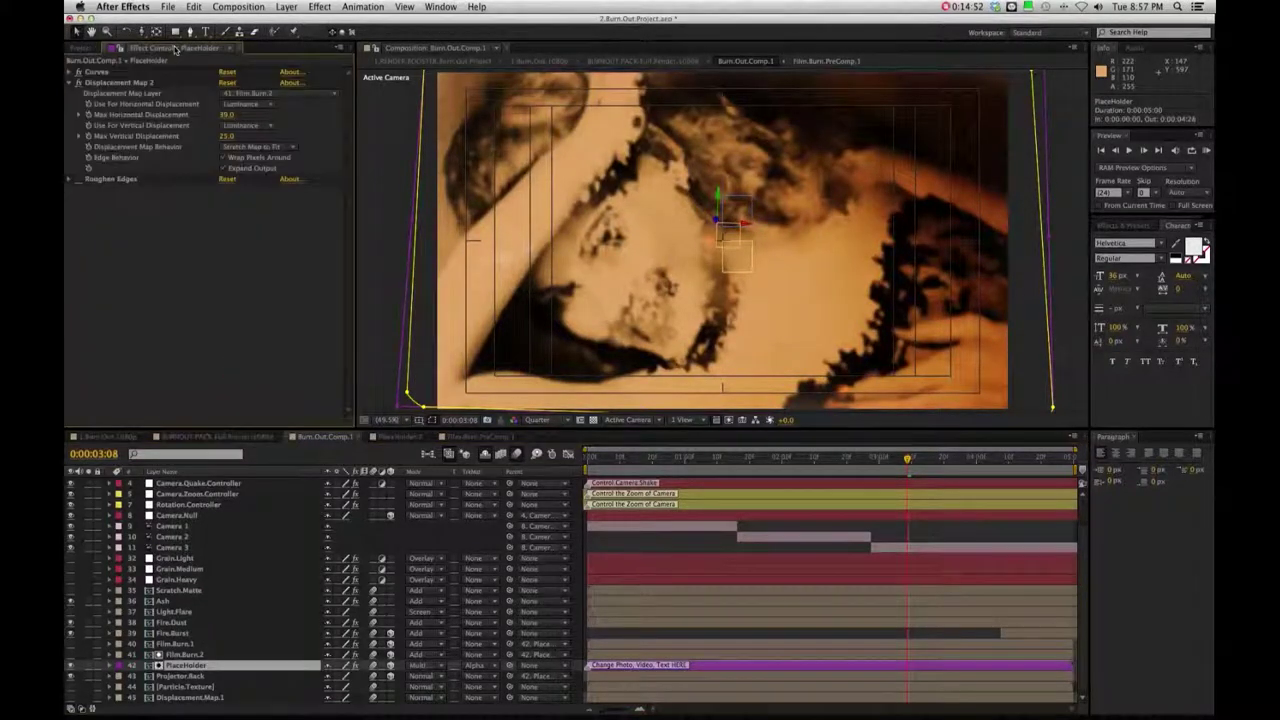
{"action": "left_click", "coordinate": [113, 84]}
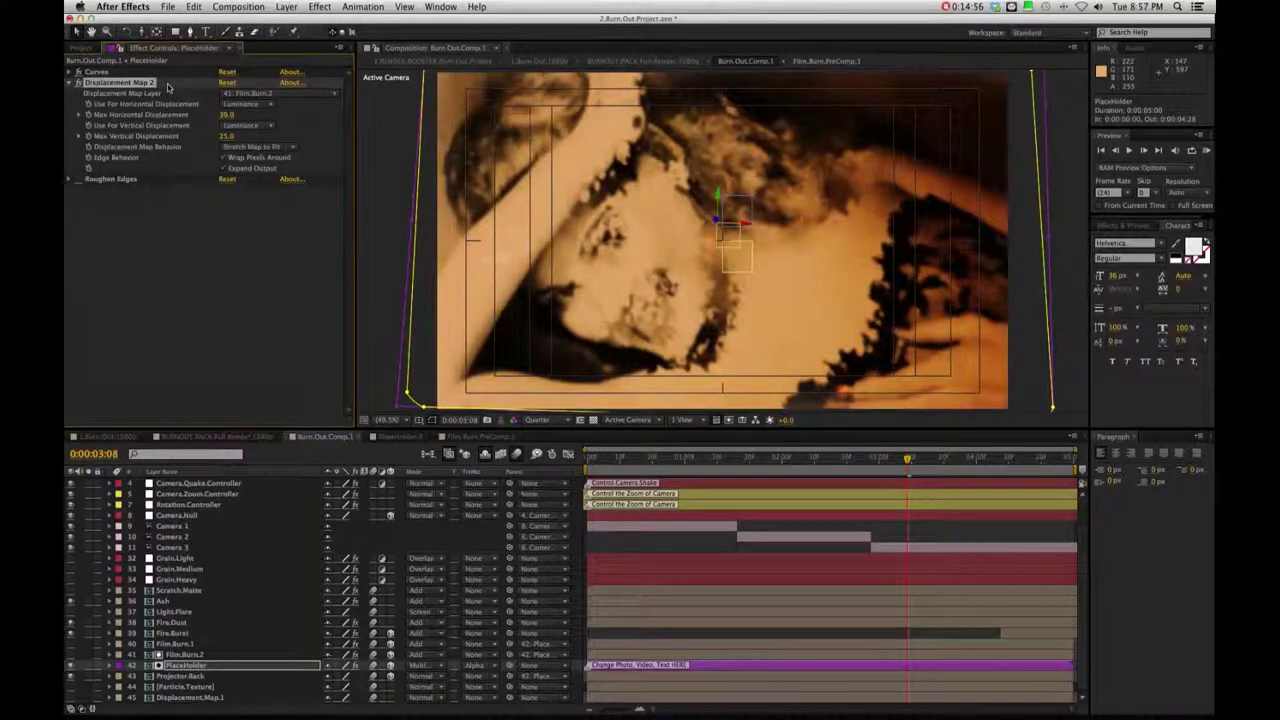
{"action": "left_click", "coordinate": [180, 666]}
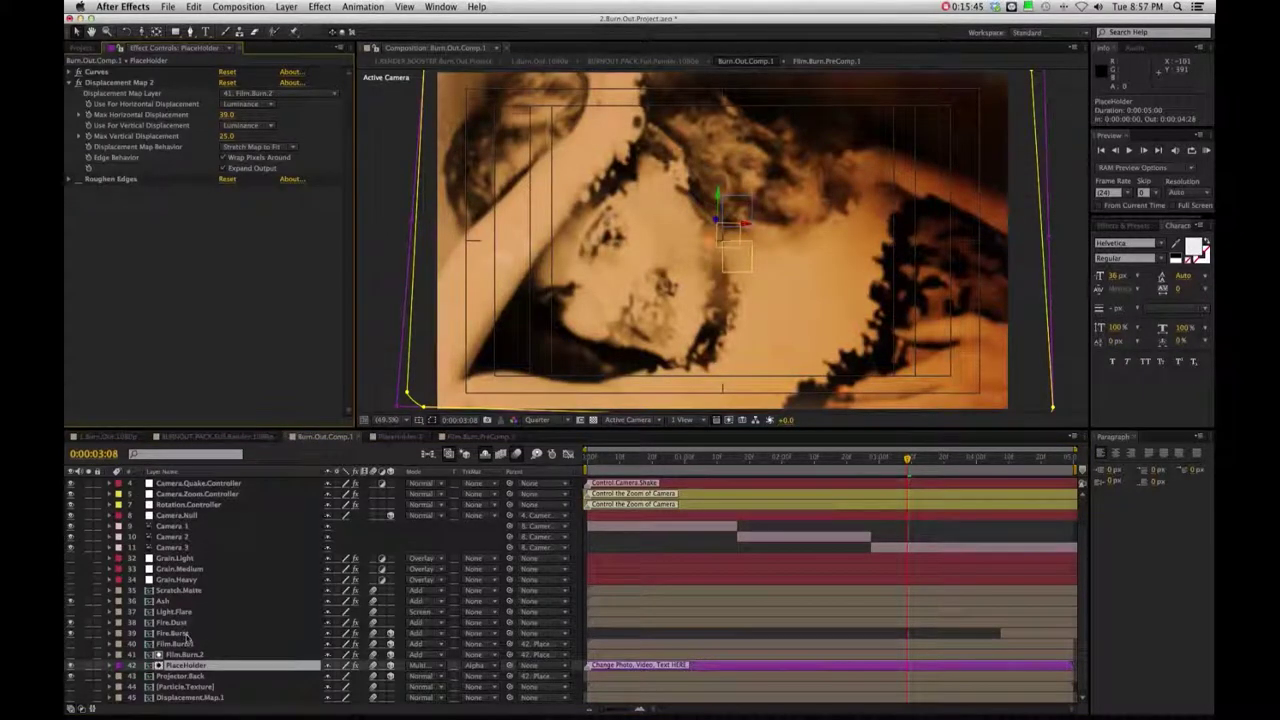
Step: Show the Film.Burn.1 layer again, cycle its blending mode through Screen to Overlay, and preview the burn
{"action": "left_click", "coordinate": [185, 644]}
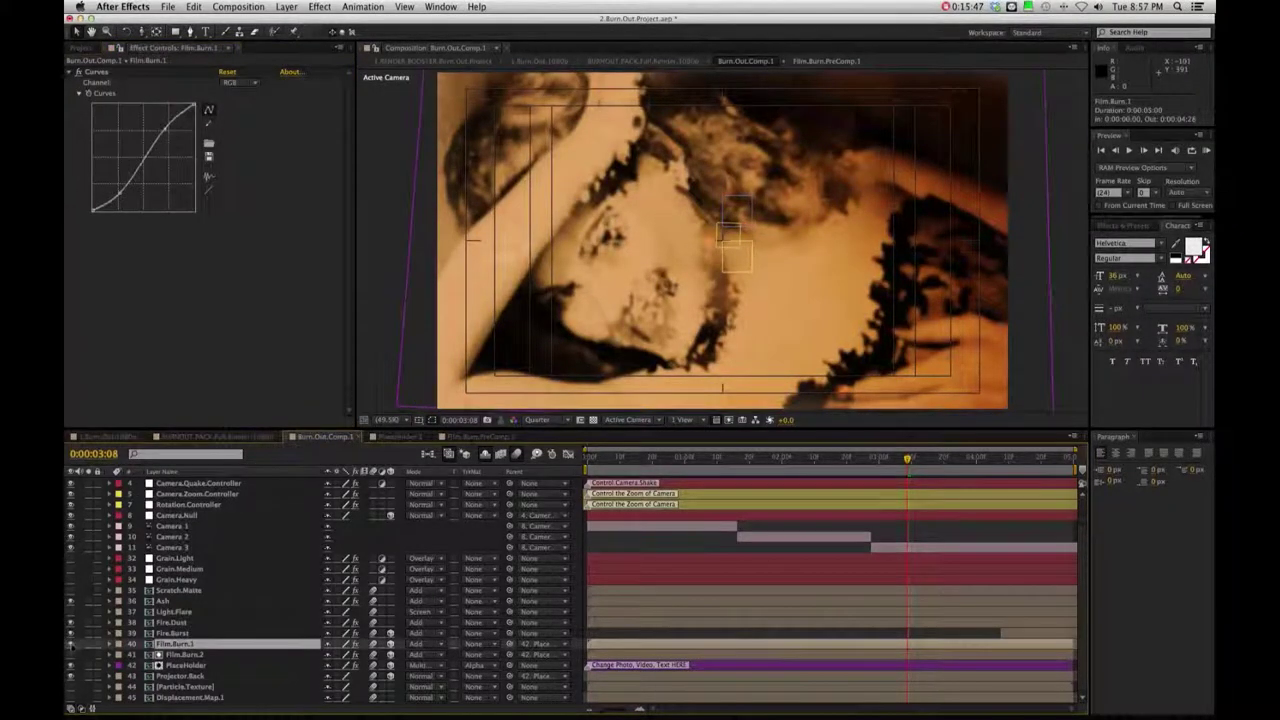
{"action": "left_click", "coordinate": [70, 645]}
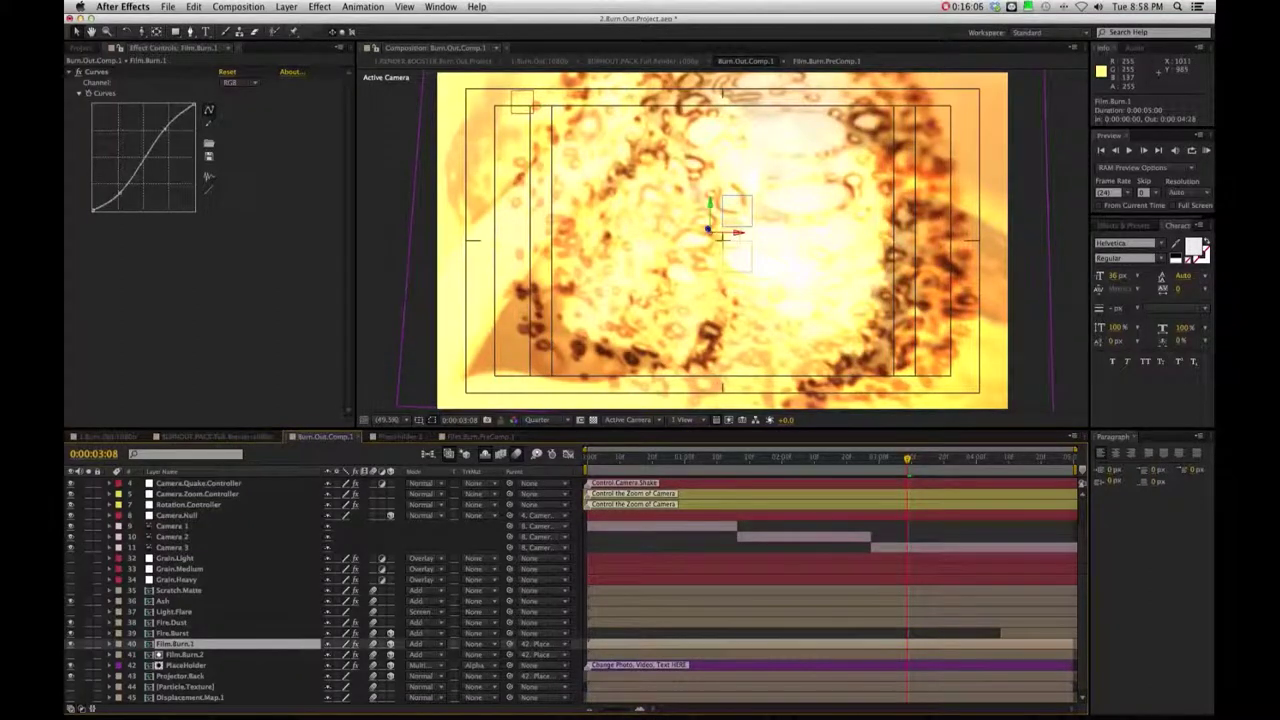
{"action": "key", "text": "shift+equal"}
{"action": "key", "text": "shift+equal"}
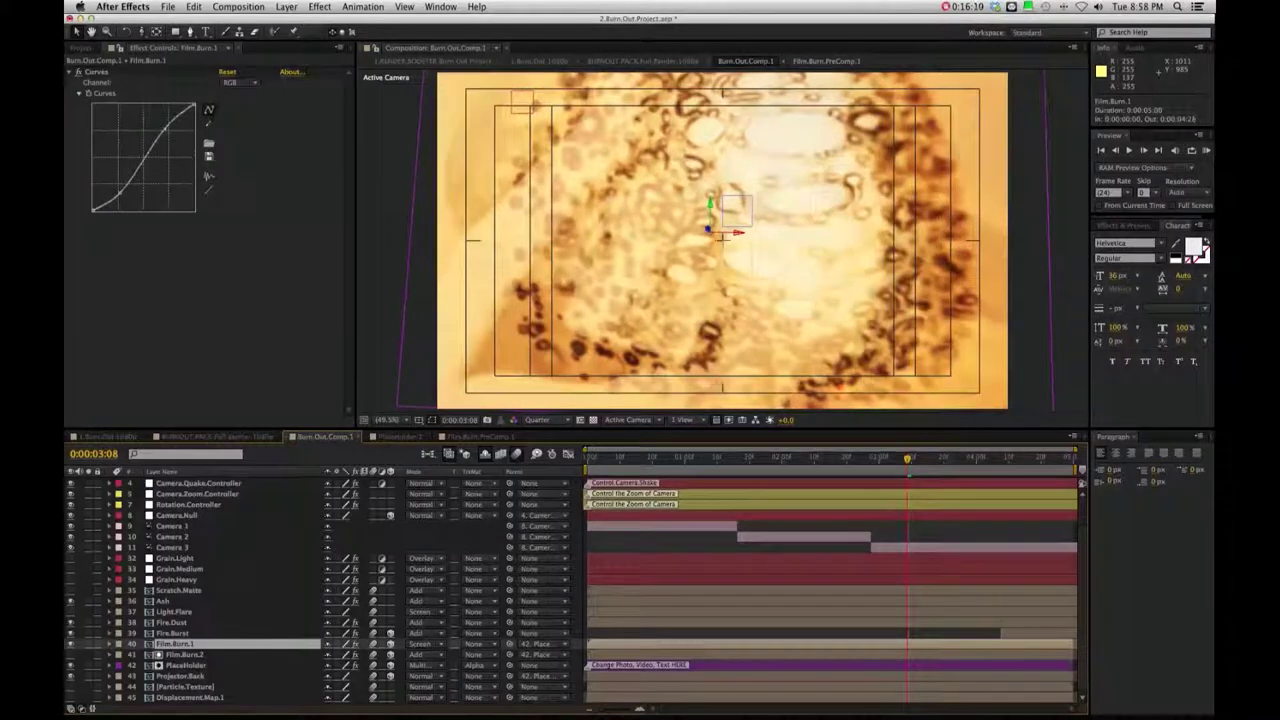
{"action": "key", "text": "shift+equal"}
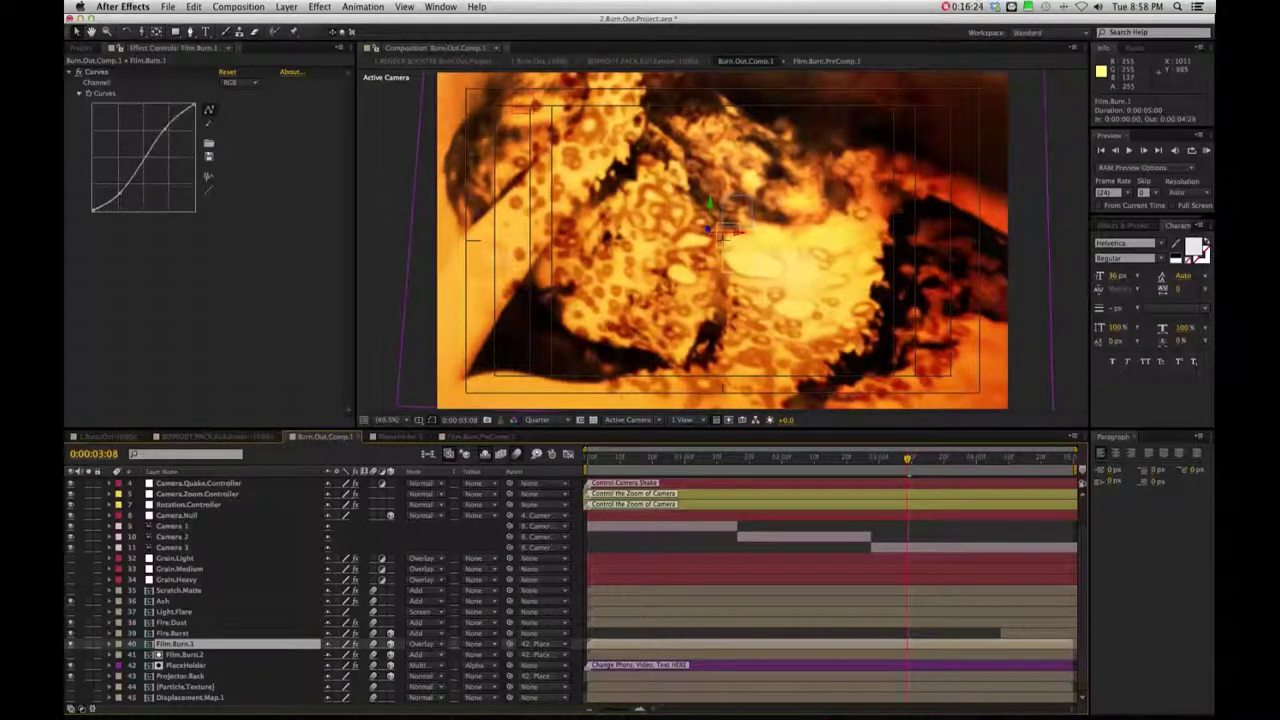
{"action": "key", "text": "space"}
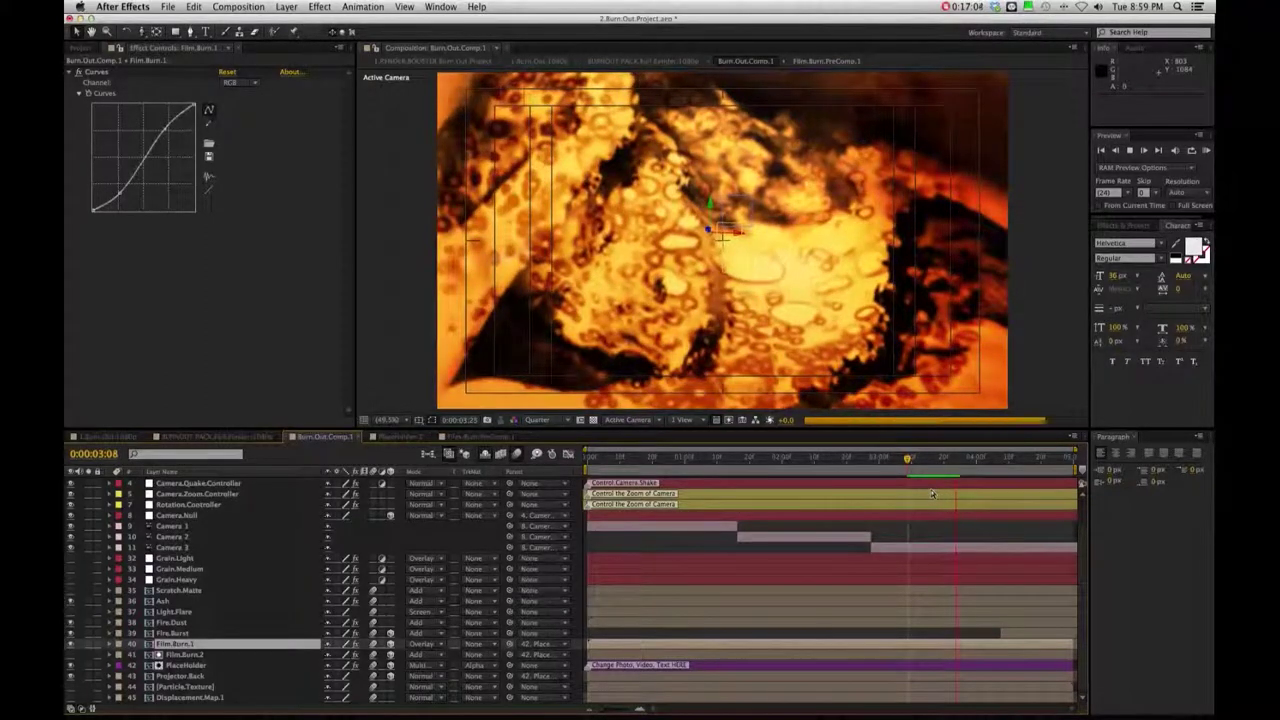
Step: Toggle the Curves effect on Film.Burn.1 off and on to compare its influence on the burn
{"action": "left_click", "coordinate": [92, 73]}
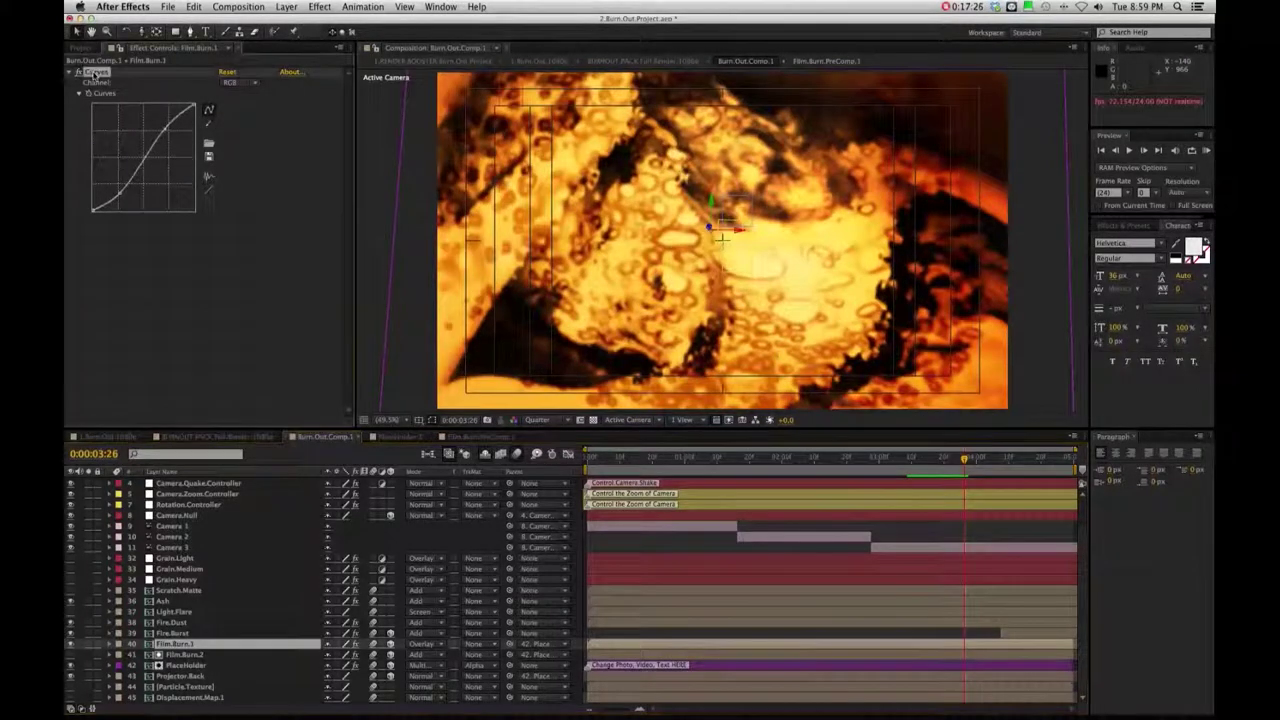
{"action": "left_click", "coordinate": [80, 74]}
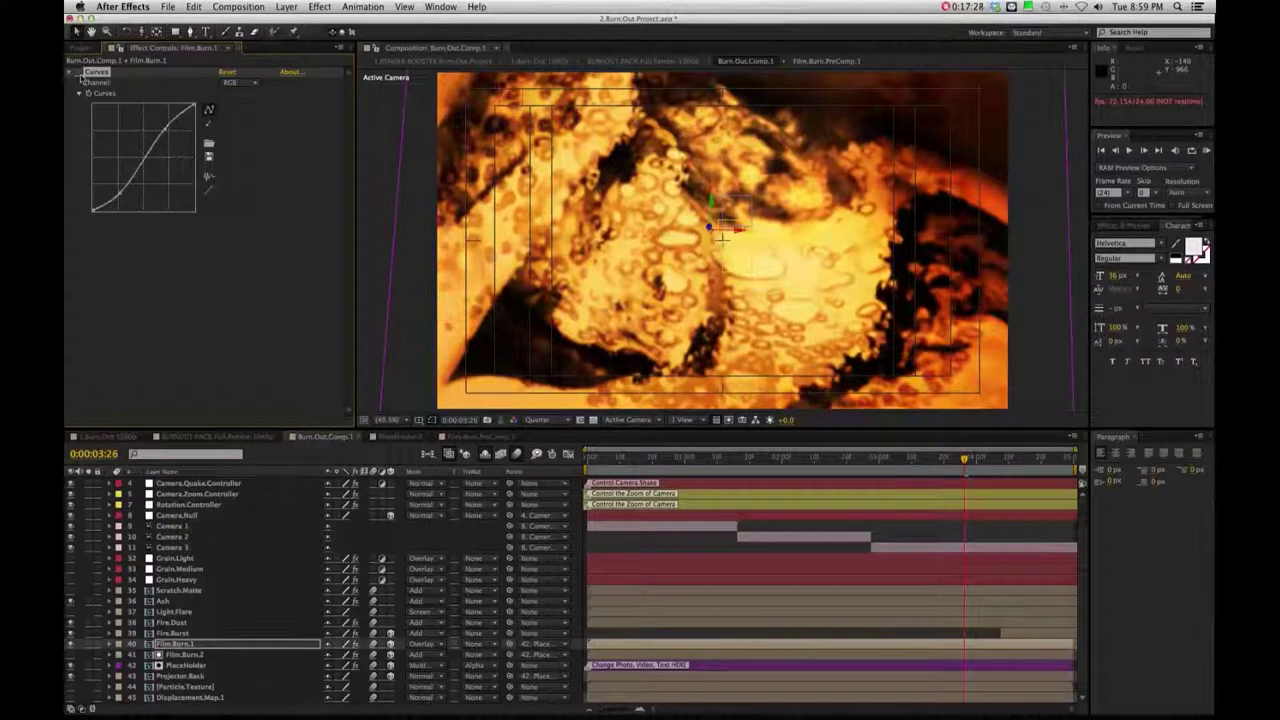
{"action": "left_click", "coordinate": [80, 74]}
{"action": "left_click", "coordinate": [80, 74]}
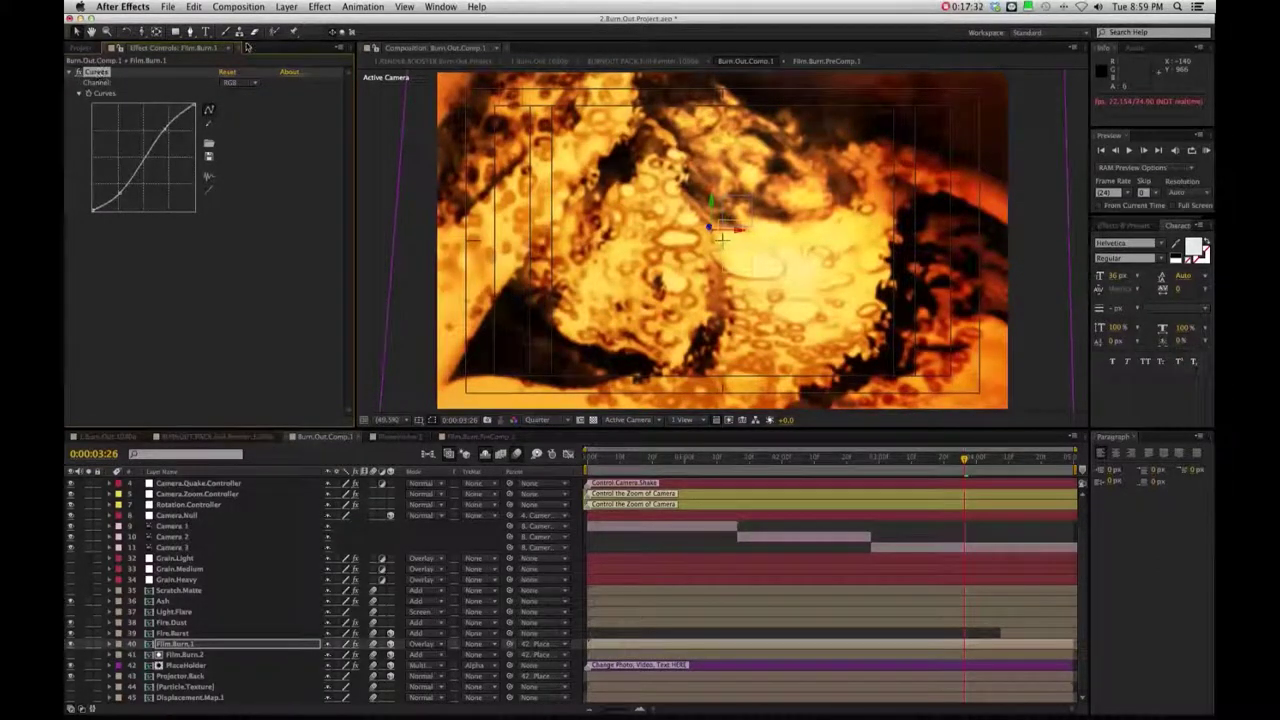
Step: Apply a Levels effect to Film.Burn.1 and set its Input Black to 63.8
{"action": "left_click", "coordinate": [319, 7]}
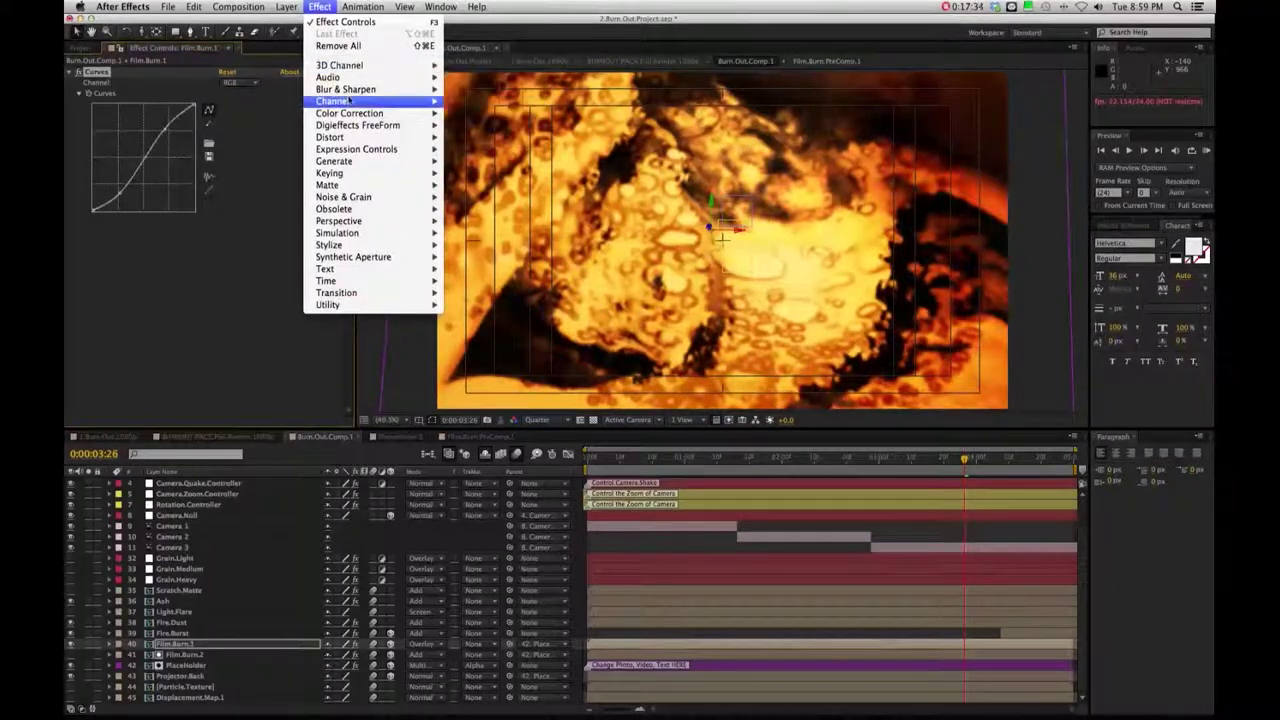
{"action": "mouse_move", "coordinate": [353, 114]}
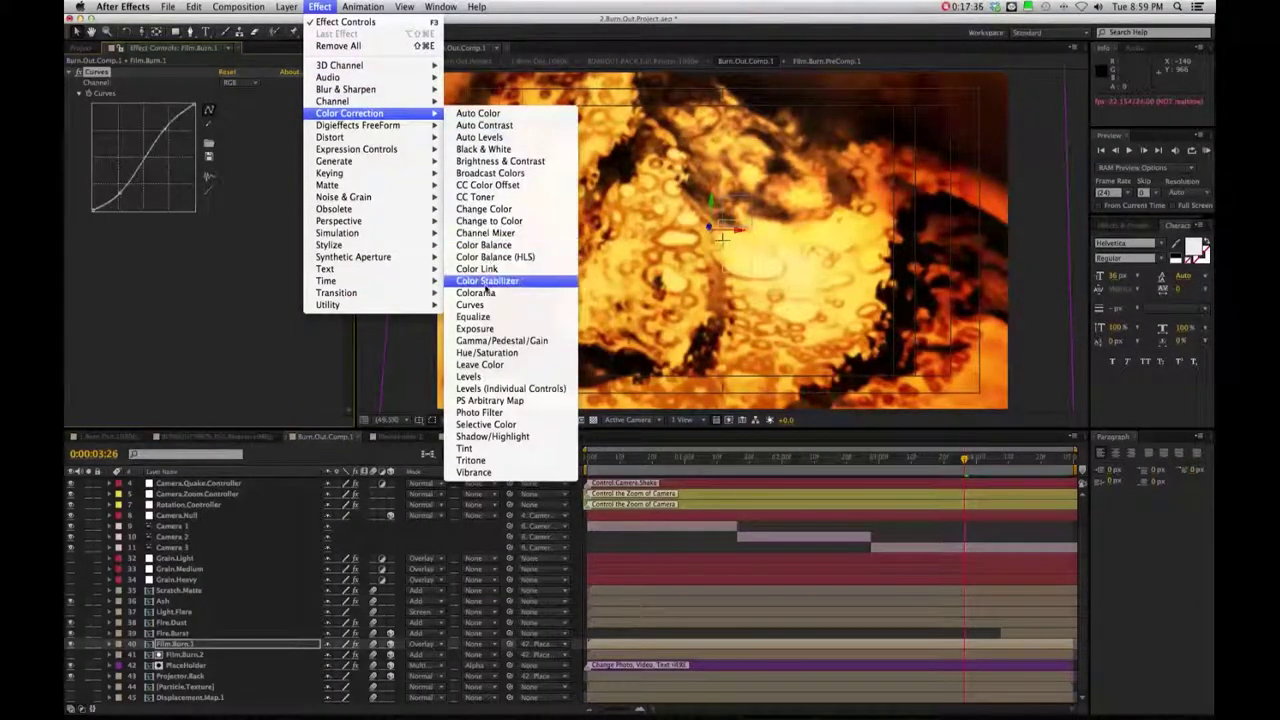
{"action": "left_click", "coordinate": [484, 378]}
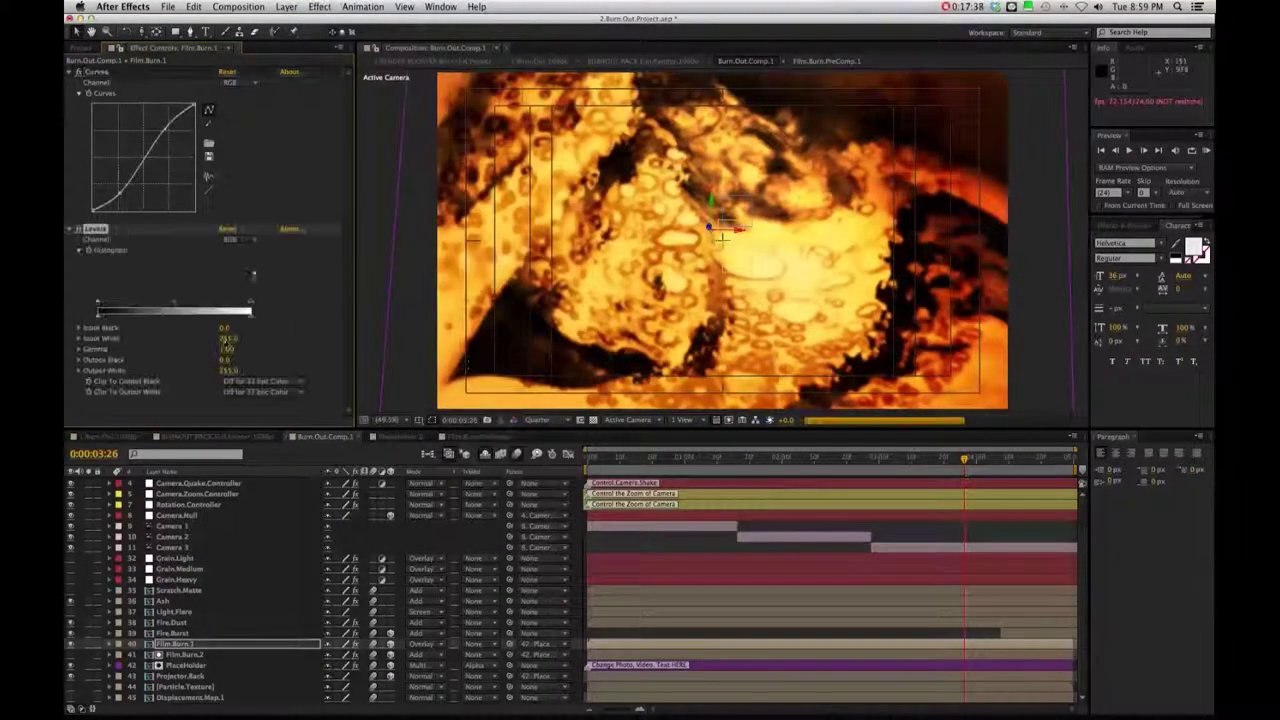
{"action": "left_click_drag", "start_coordinate": [225, 332], "coordinate": [228, 327]}
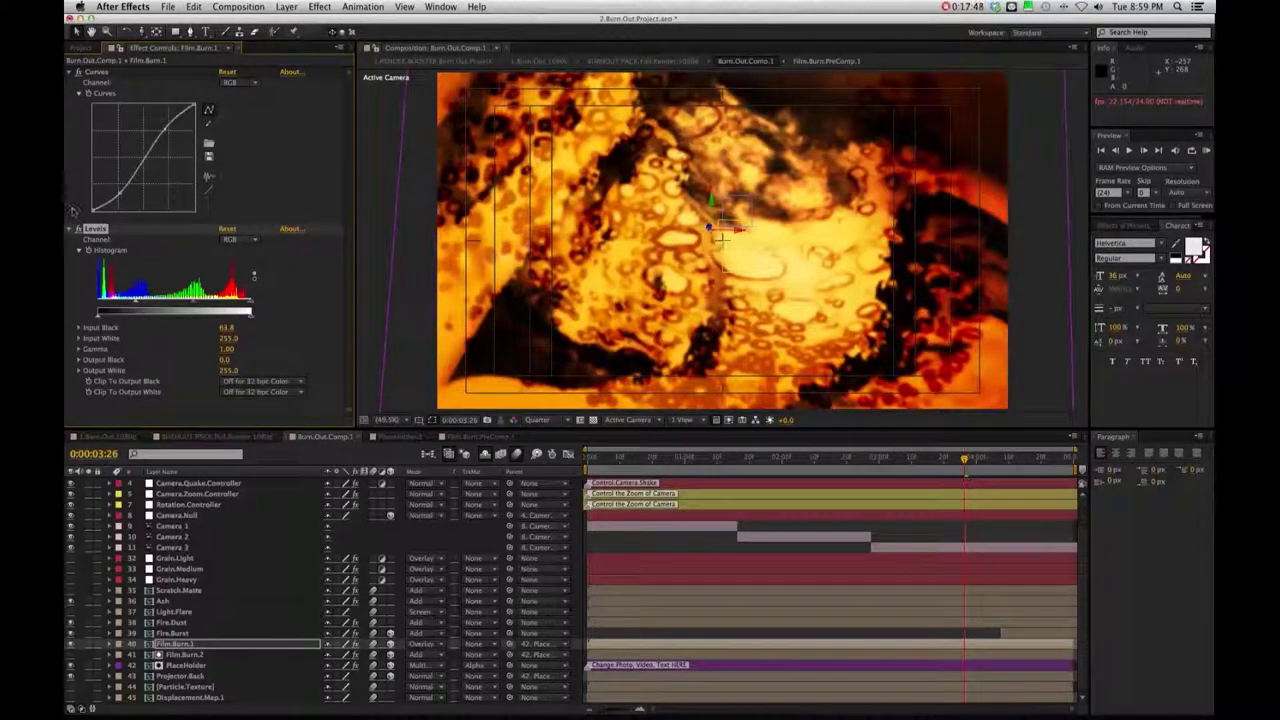
Step: Open the Film.Burn.1 precomp and examine the time remap and transform properties of Film.Burn.24.mov
{"action": "double_click", "coordinate": [181, 644]}
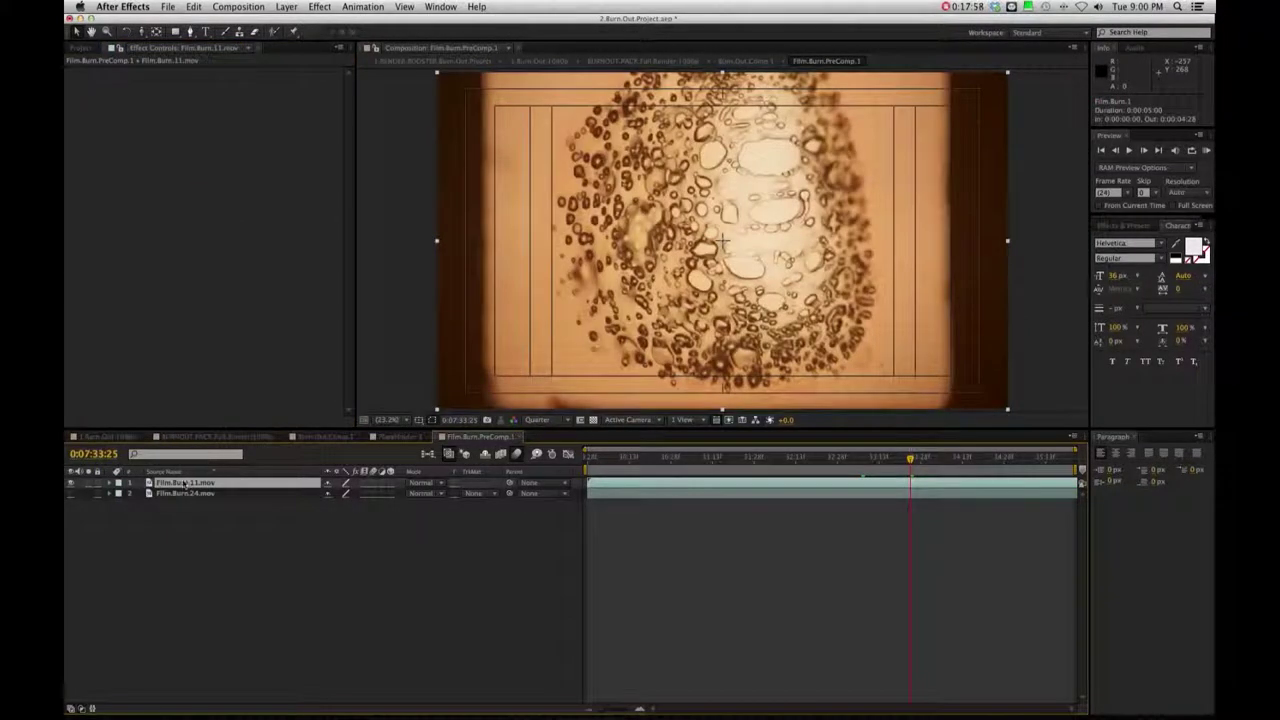
{"action": "left_click", "coordinate": [110, 493]}
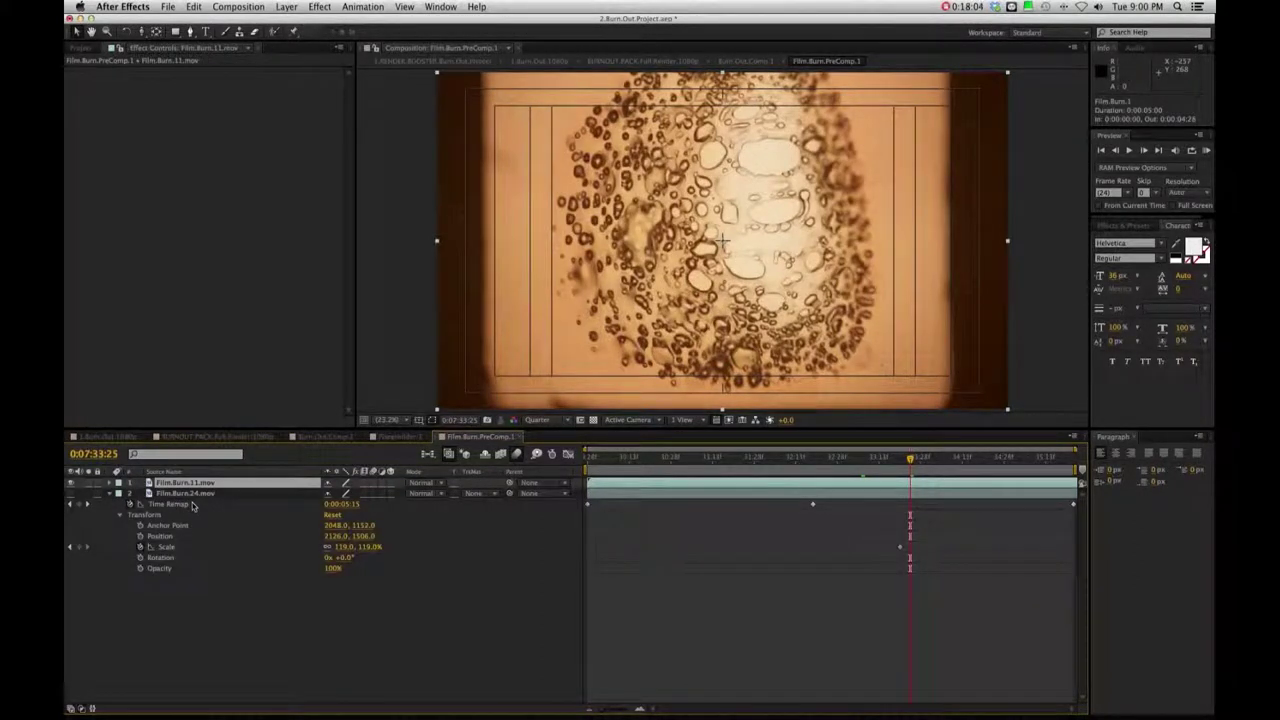
{"action": "left_click", "coordinate": [110, 494]}
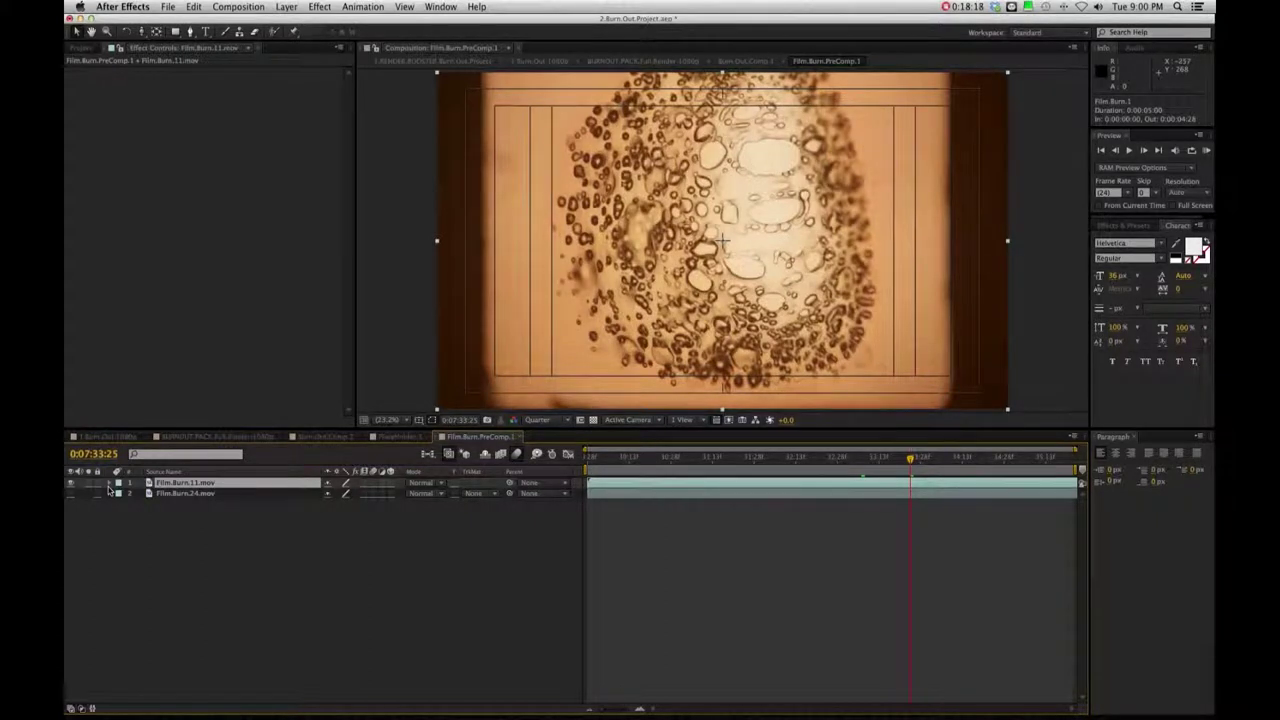
Step: Enable time remapping on Film.Burn.11.mov and move its first Time Remap keyframe to 0:07:31:05
{"action": "right_click", "coordinate": [158, 488]}
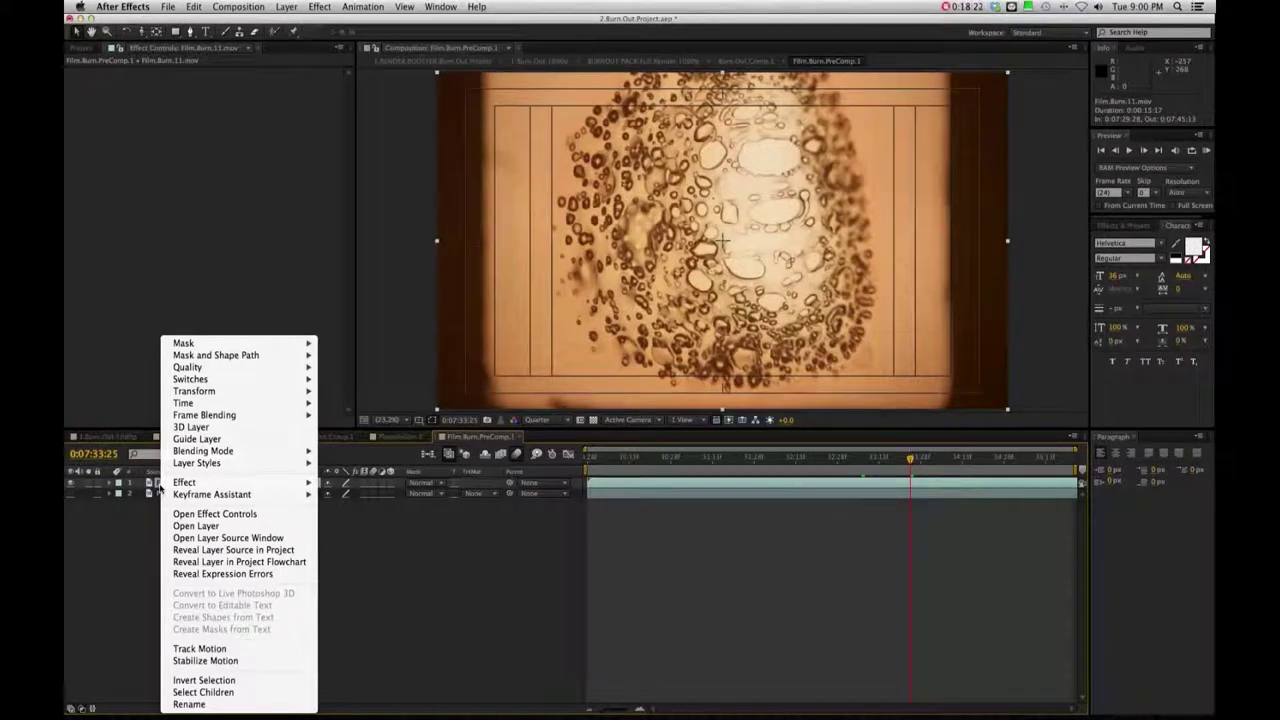
{"action": "mouse_move", "coordinate": [207, 405]}
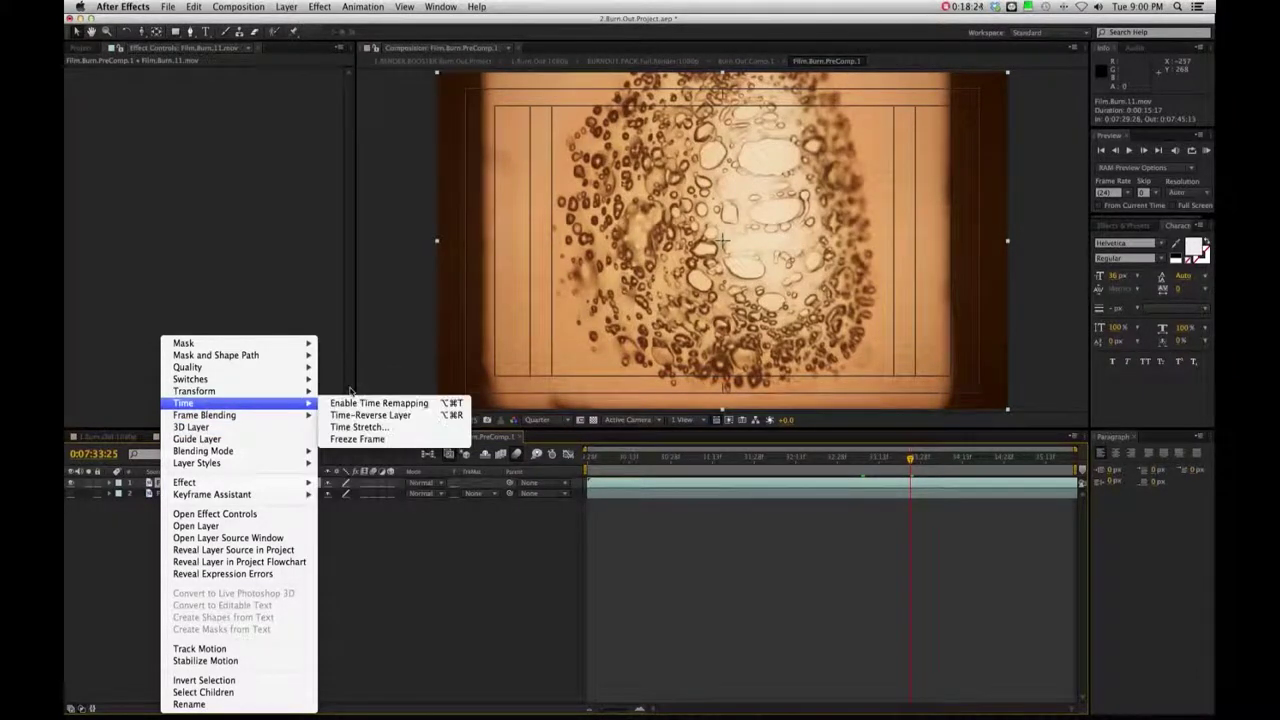
{"action": "left_click", "coordinate": [357, 403]}
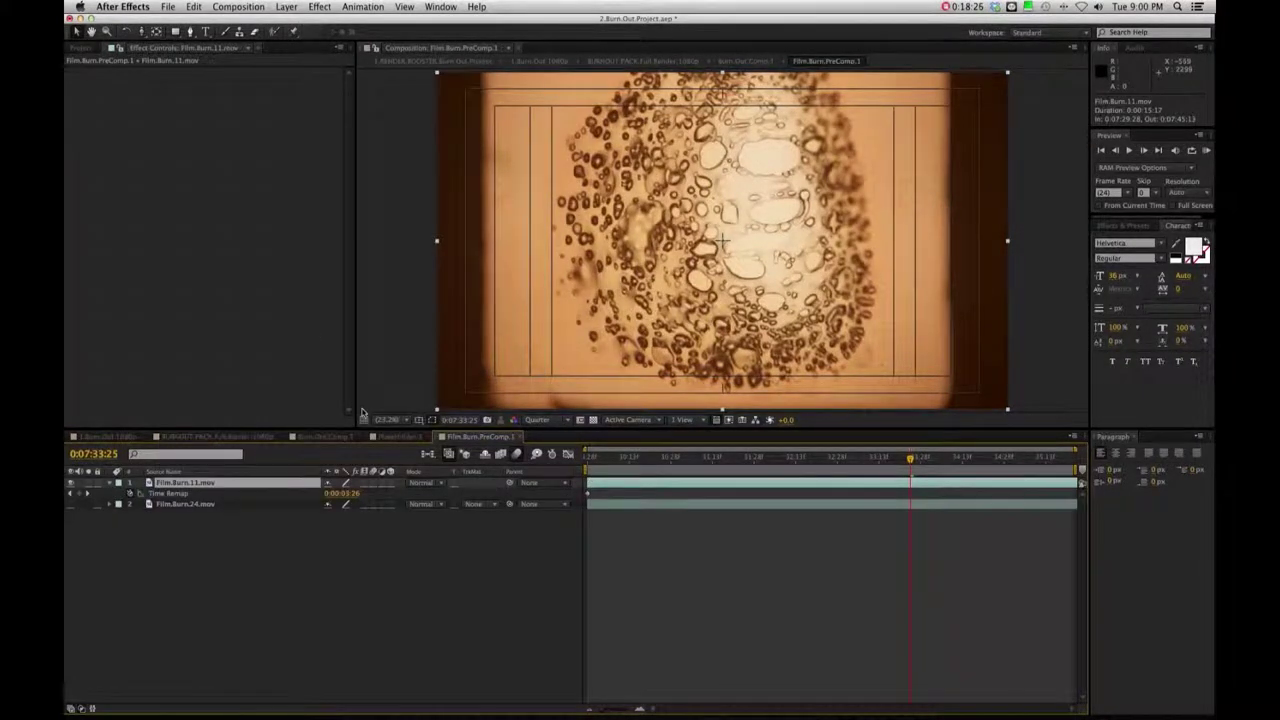
{"action": "left_click", "coordinate": [657, 462]}
{"action": "left_click_drag", "start_coordinate": [657, 465], "coordinate": [693, 466]}
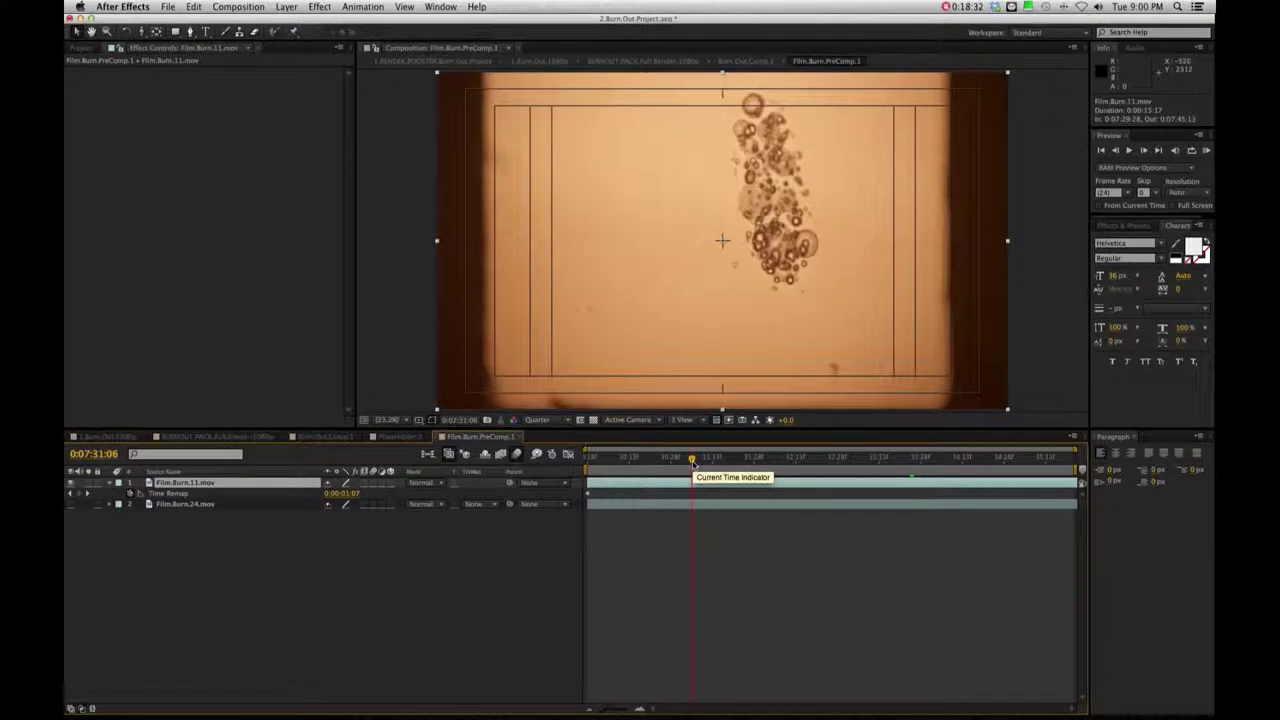
{"action": "left_click", "coordinate": [590, 494]}
{"action": "left_click_drag", "start_coordinate": [647, 497], "coordinate": [688, 497]}
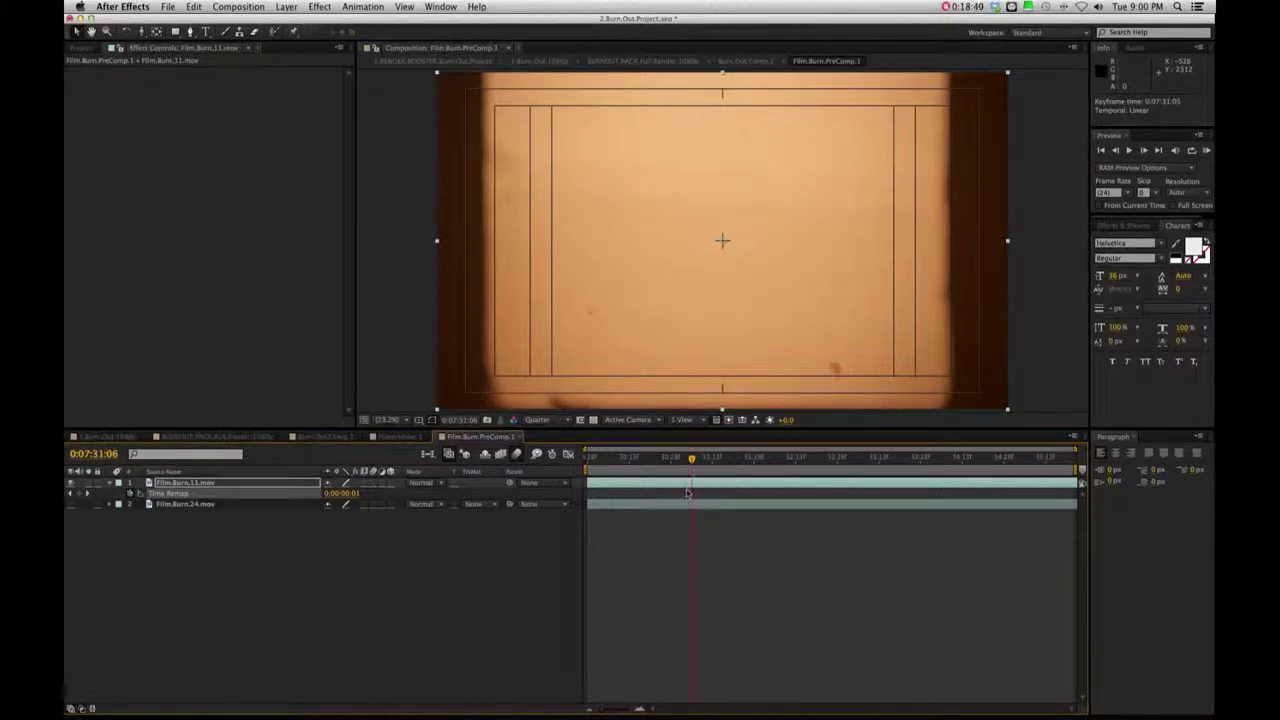
Step: Add a Time Remap keyframe with the value 0:00:11:15 to Film.Burn.11.mov at 0:07:35:22
{"action": "left_click", "coordinate": [716, 459]}
{"action": "left_click_drag", "start_coordinate": [716, 459], "coordinate": [829, 457]}
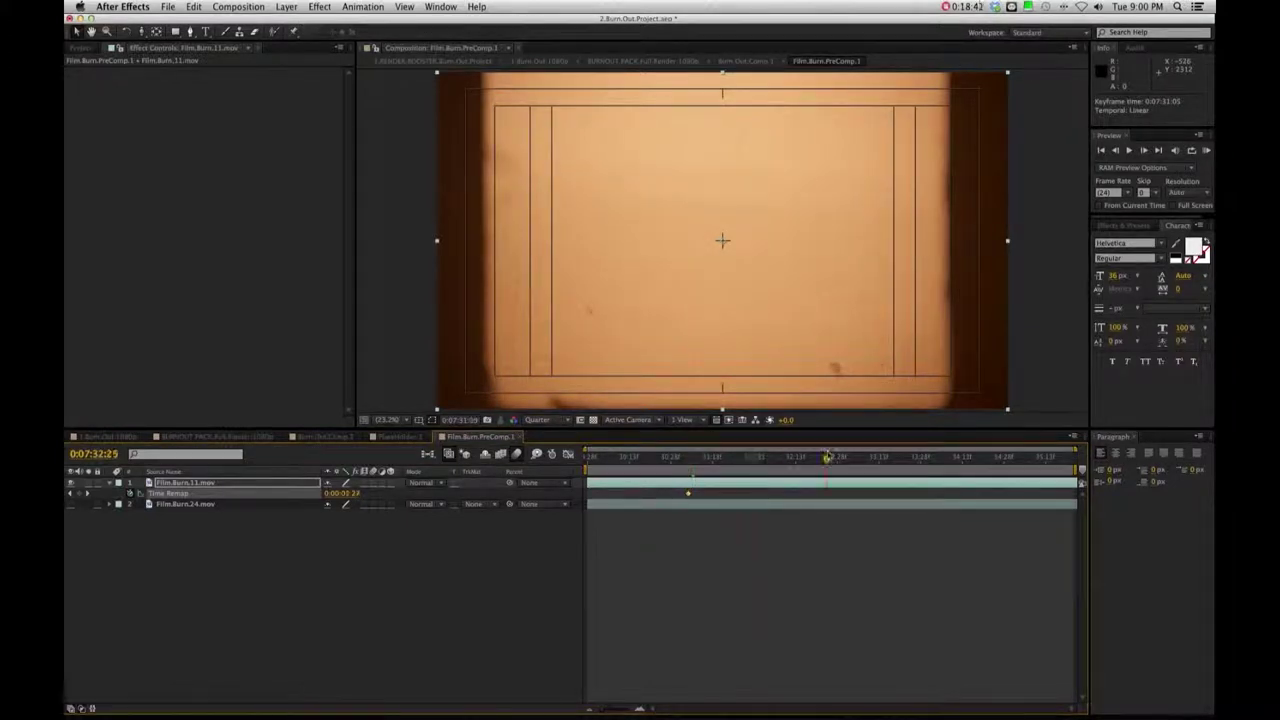
{"action": "left_click", "coordinate": [935, 452]}
{"action": "left_click", "coordinate": [1000, 457]}
{"action": "left_click", "coordinate": [1072, 459]}
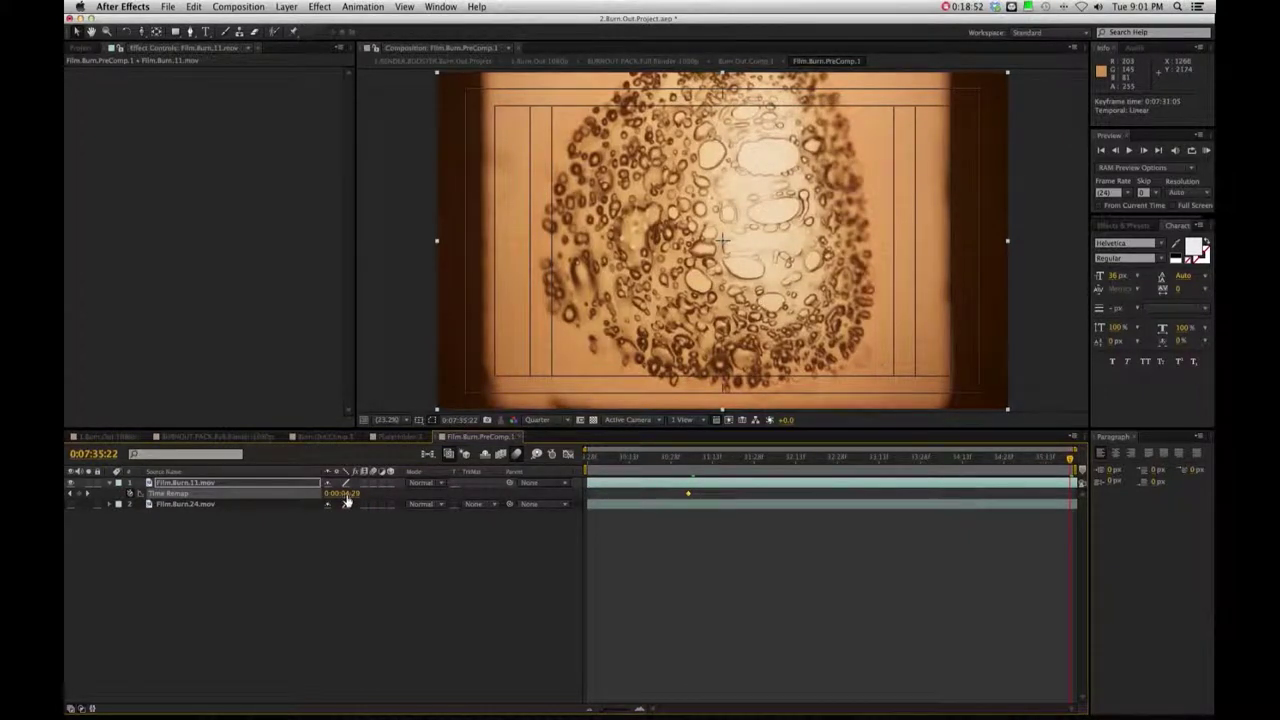
{"action": "left_click_drag", "start_coordinate": [342, 493], "coordinate": [385, 493]}
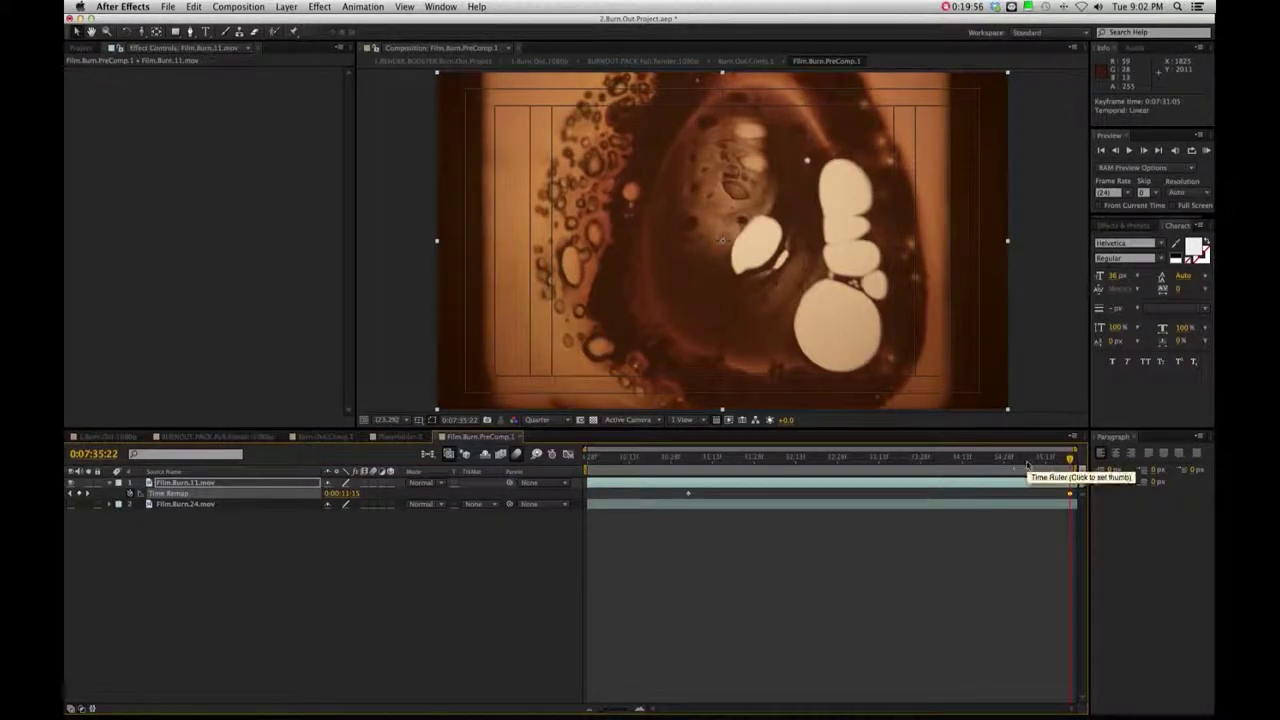
Step: Return to Burn.Out.Comp.1 and set the blending mode of Film.Burn.1 to Soft Light
{"action": "left_click", "coordinate": [320, 438]}
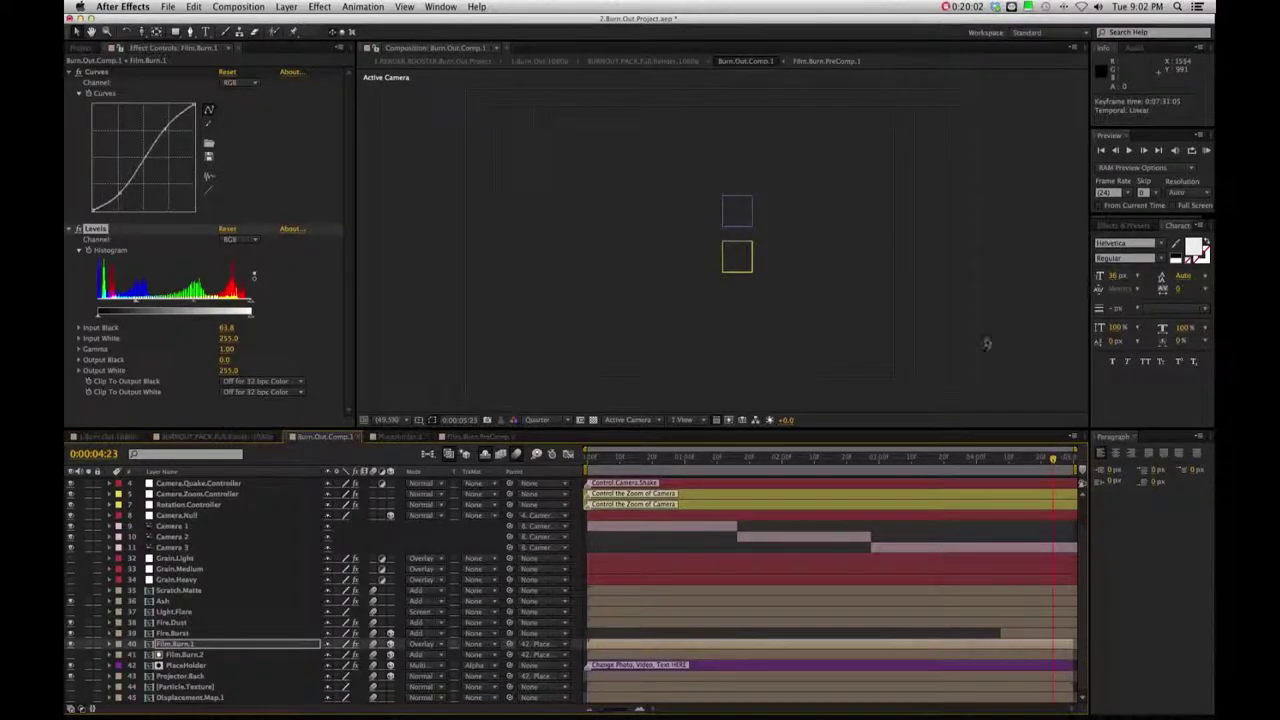
{"action": "left_click", "coordinate": [1052, 460]}
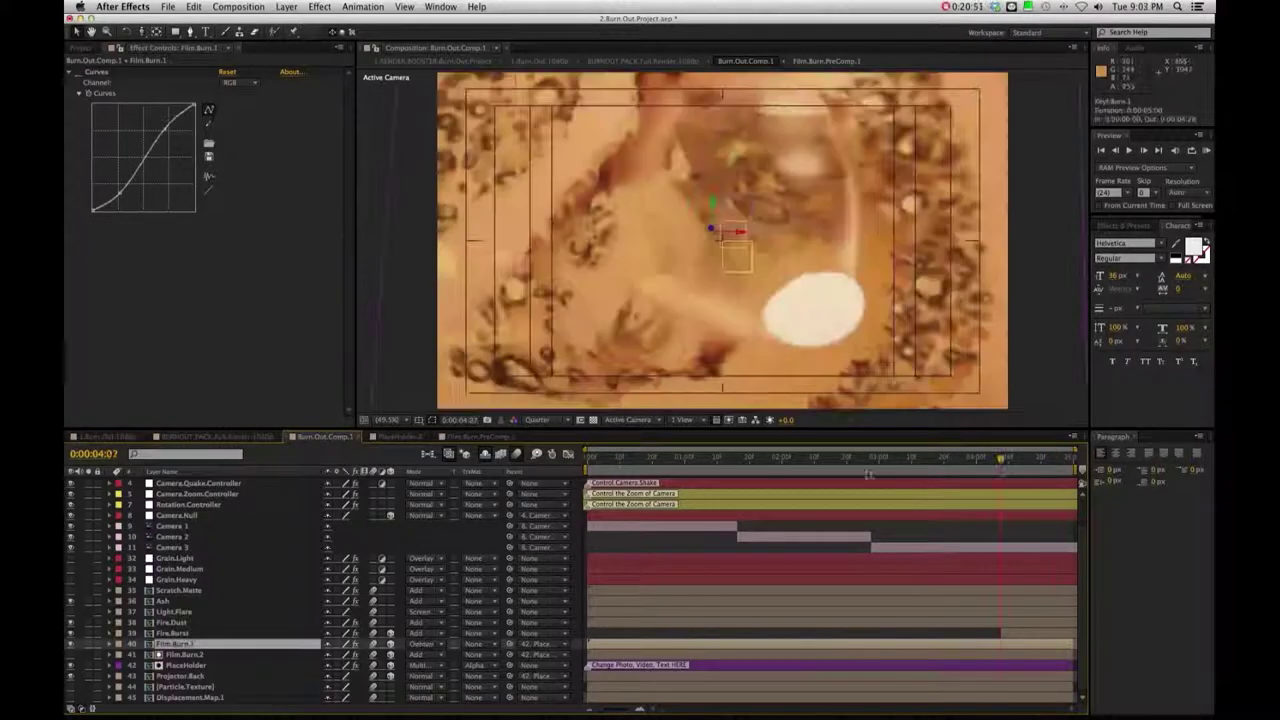
{"action": "left_click", "coordinate": [432, 645]}
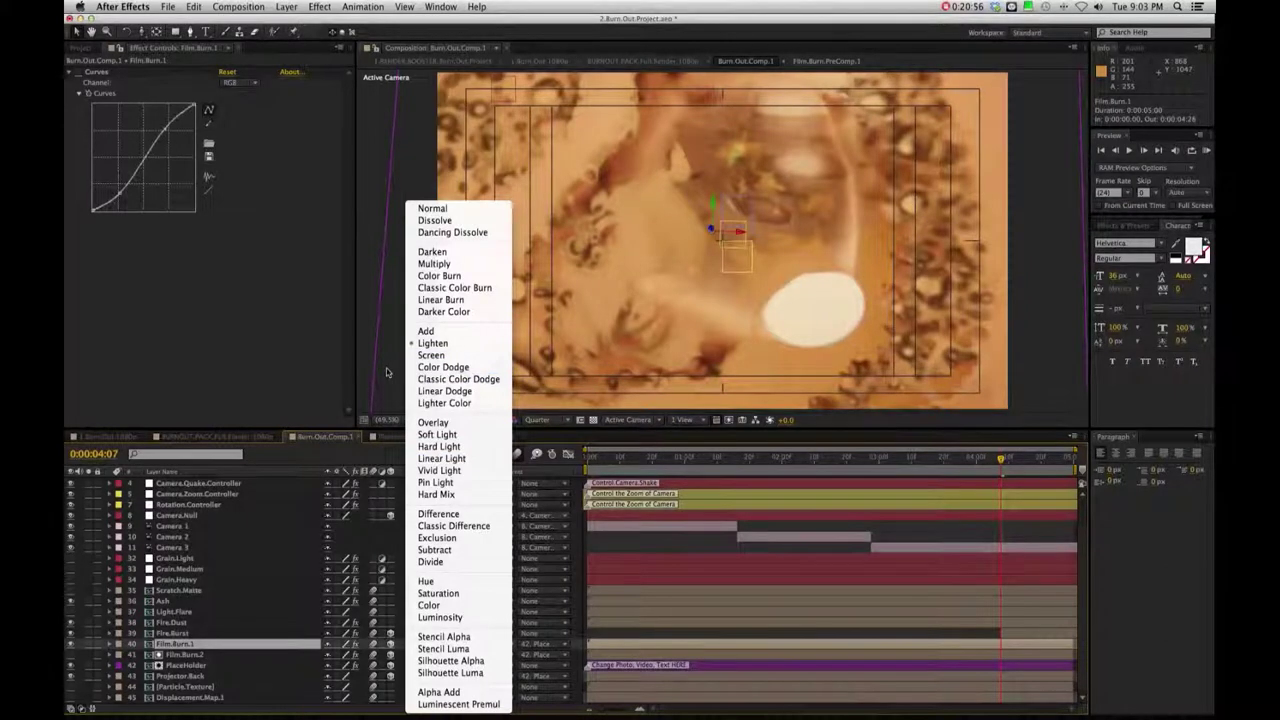
{"action": "left_click", "coordinate": [437, 434]}
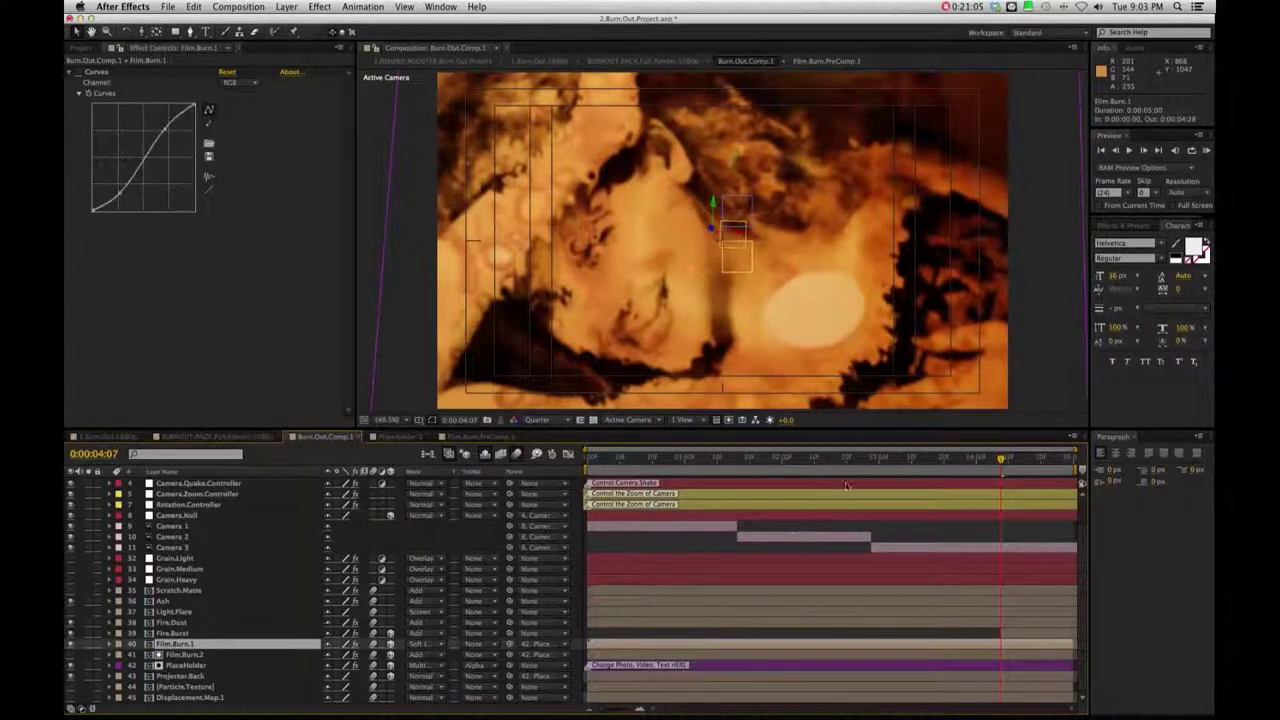
Step: Toggle the visibility of Film.Burn.1 at 0:00:01:15 to compare the image, and move the current time to 0:00:03:18
{"action": "left_click", "coordinate": [733, 457]}
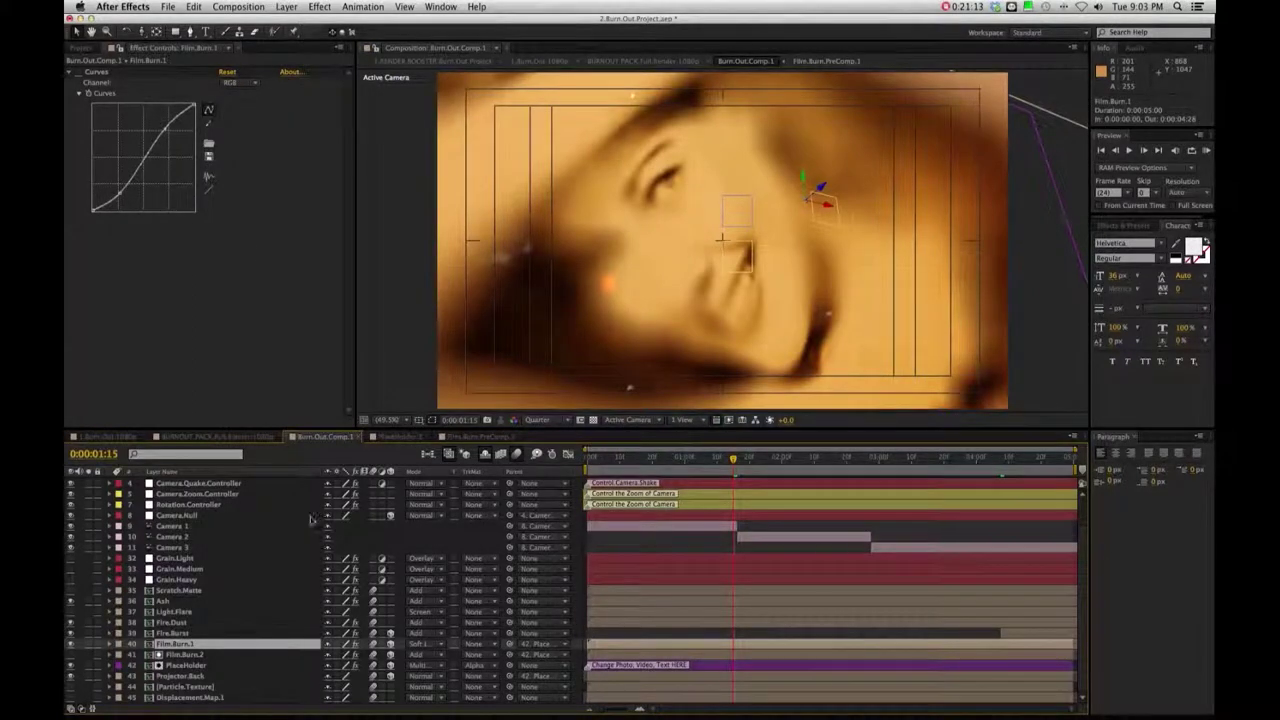
{"action": "left_click", "coordinate": [70, 648]}
{"action": "left_click", "coordinate": [70, 648]}
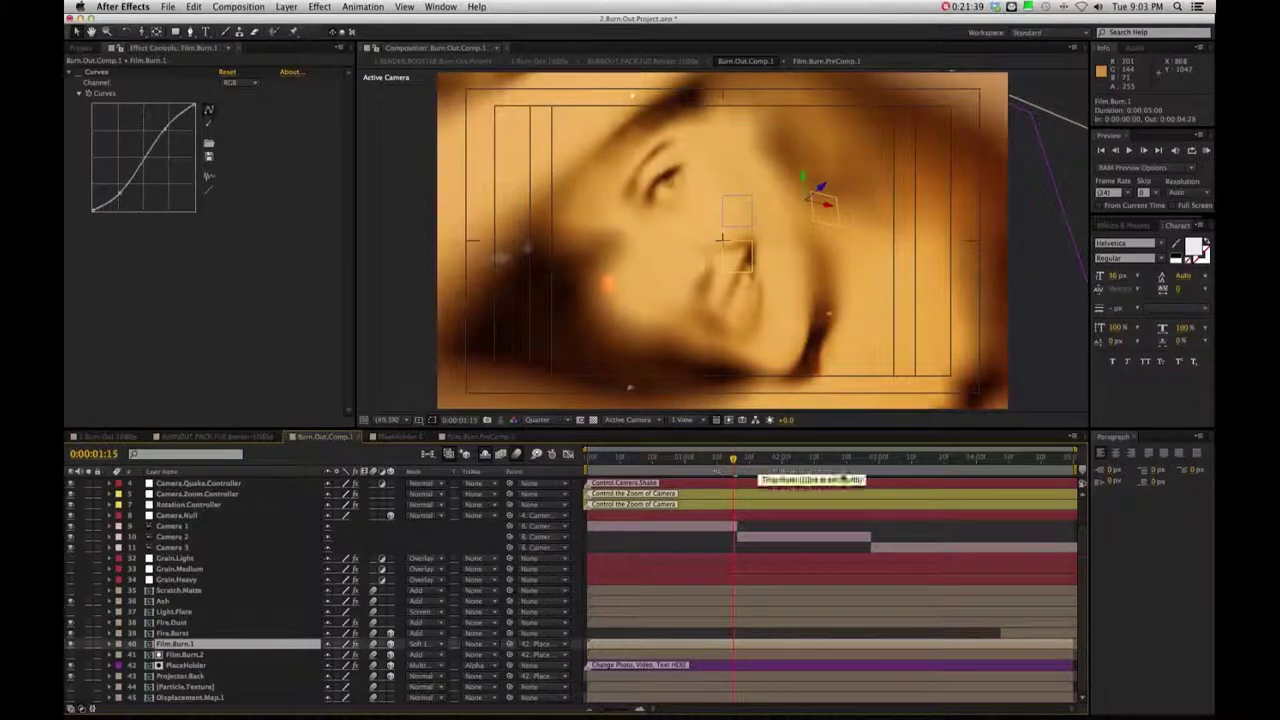
{"action": "left_click", "coordinate": [940, 465]}
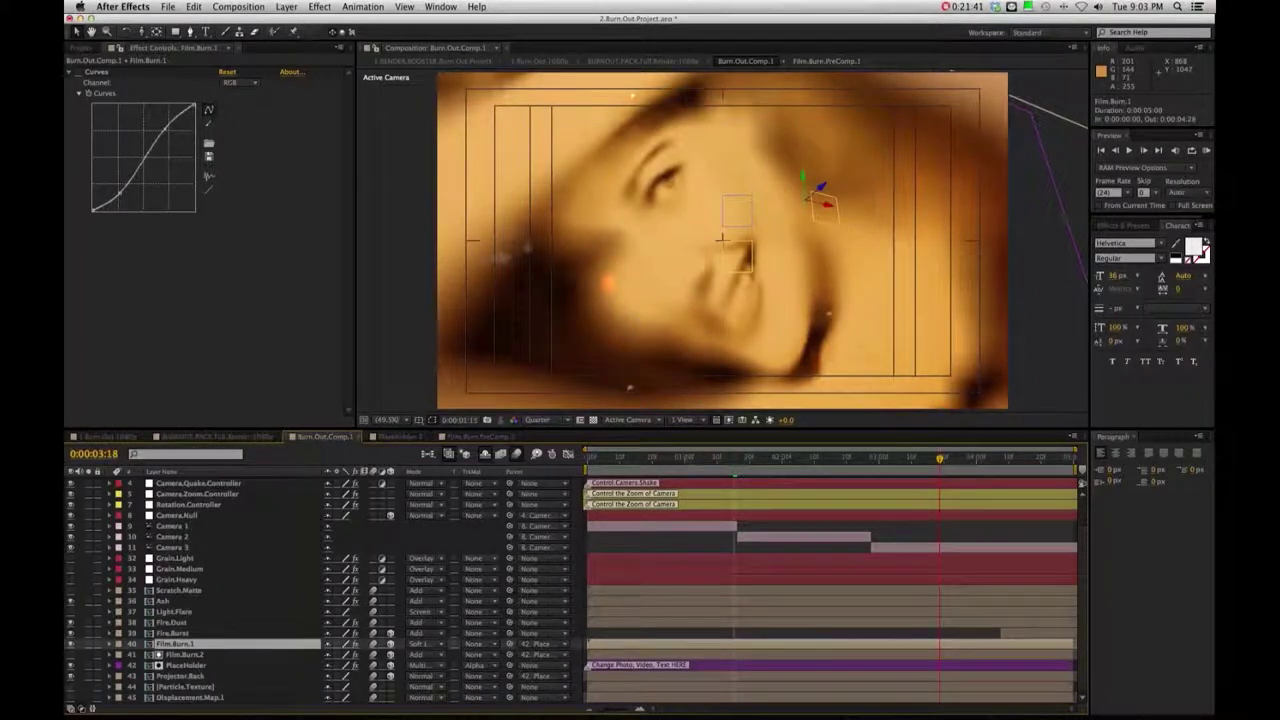